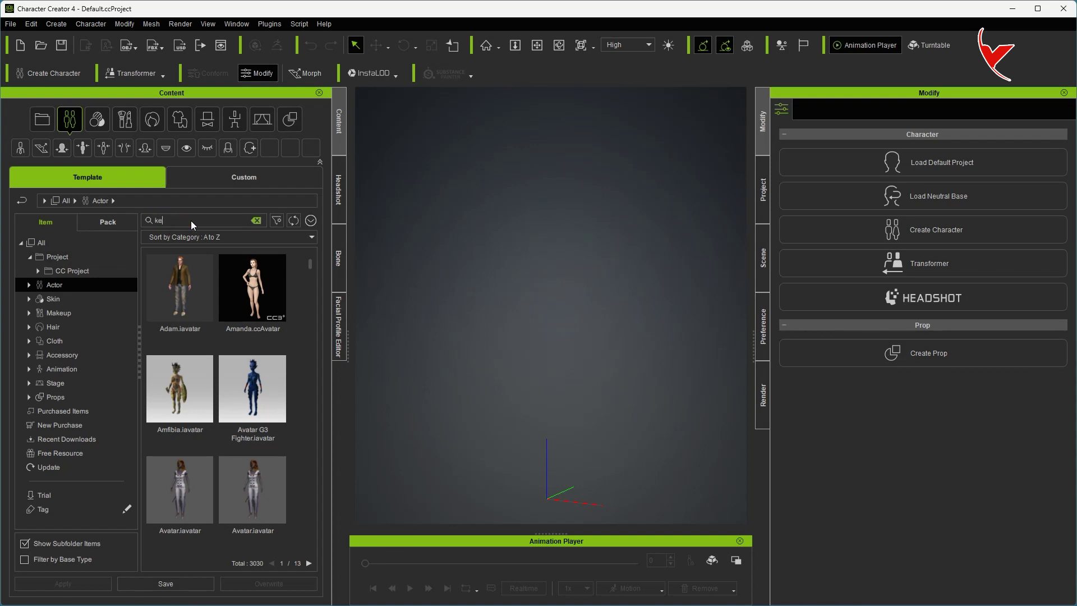
Step: Load the CC4 Kevin avatar from the Actor content found with the search term "kevin"
{"action": "scroll", "coordinate": [196, 413], "scroll_direction": "down", "scroll_amount": 1}
{"action": "double_click", "coordinate": [196, 414]}
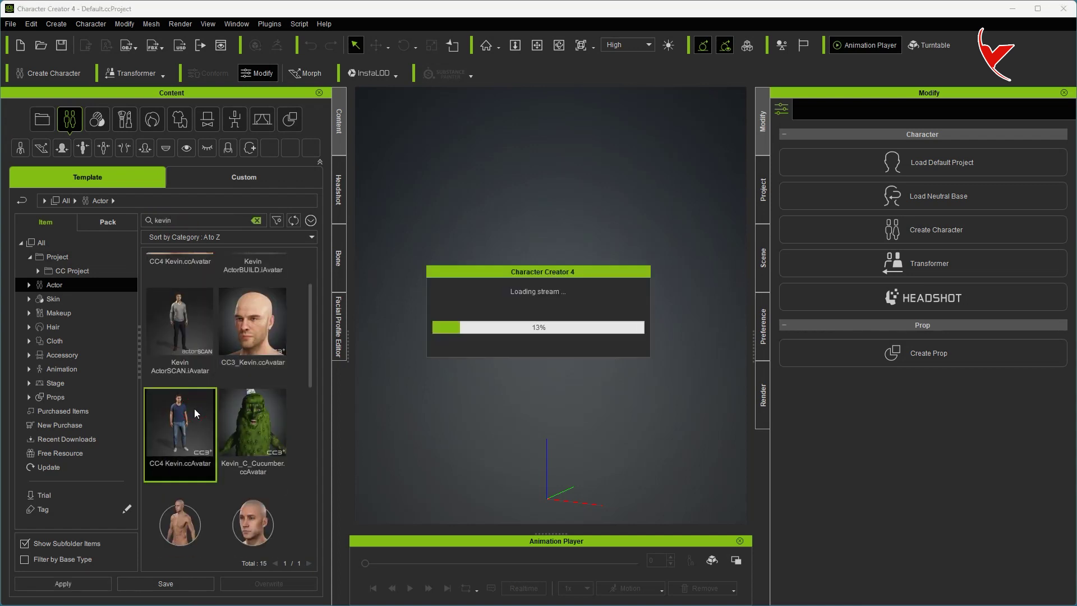
Step: Search the Animation content for "normal", apply the Walk_Normal_M motion to the character and preview it from the first frame
{"action": "left_click", "coordinate": [82, 368]}
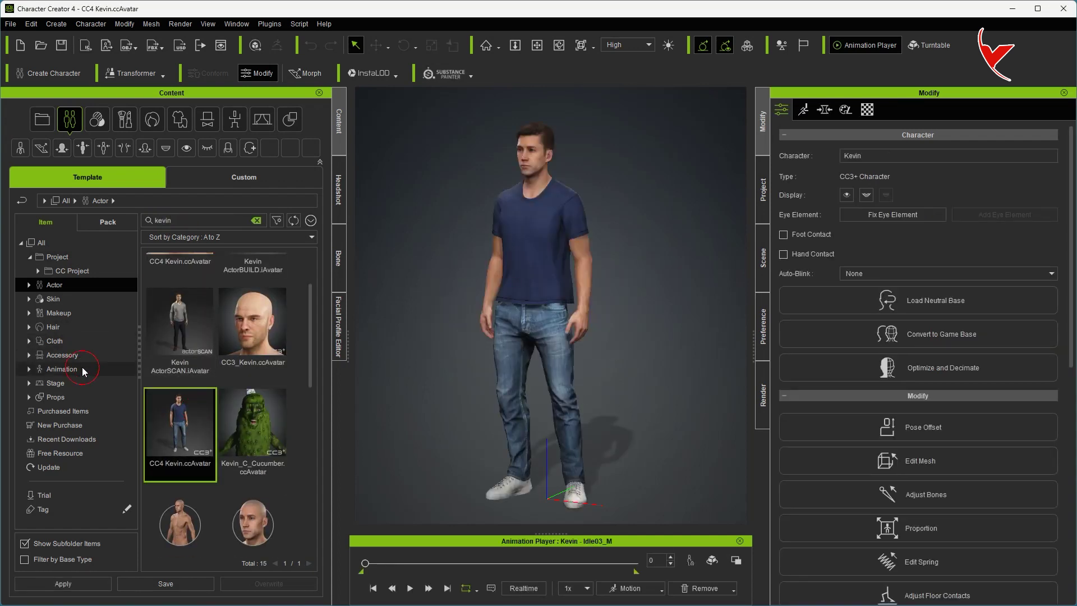
{"action": "type", "text": "normal"}
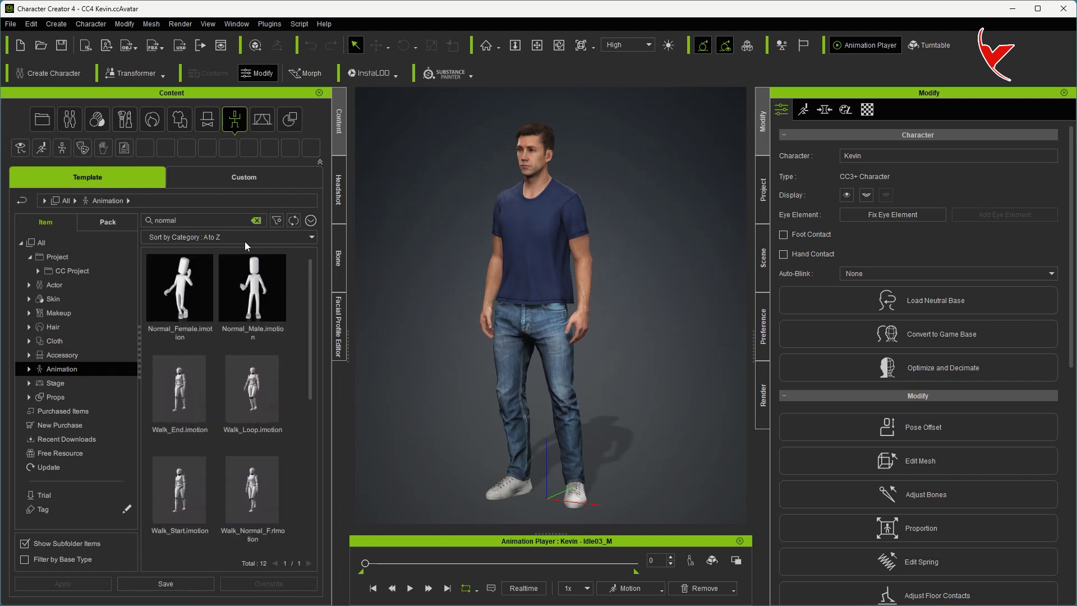
{"action": "scroll", "coordinate": [270, 356], "scroll_direction": "down", "scroll_amount": 5}
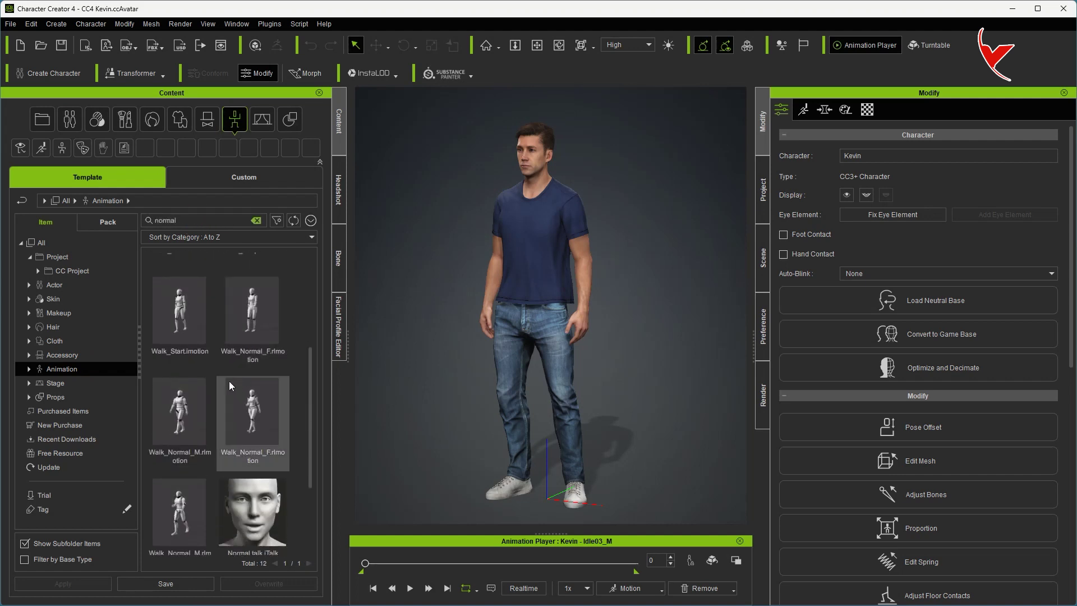
{"action": "double_click", "coordinate": [189, 412]}
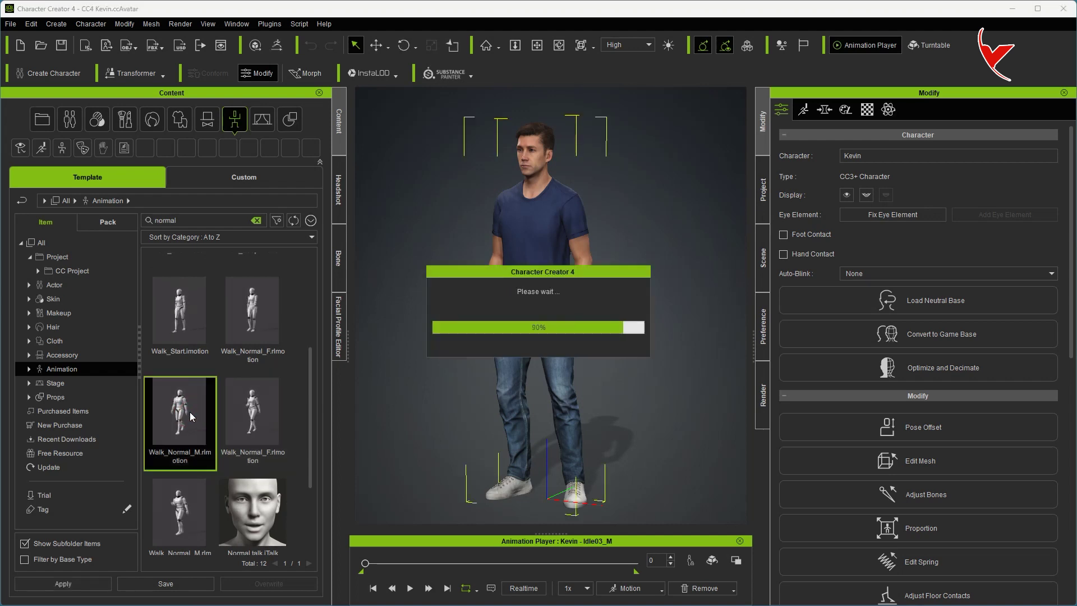
{"action": "left_click", "coordinate": [410, 588]}
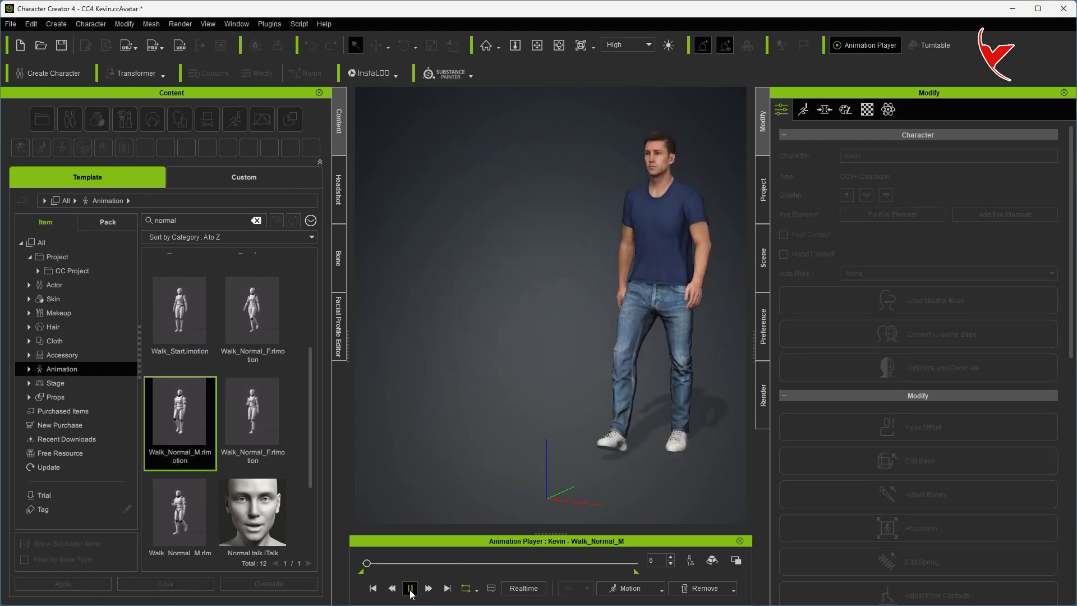
{"action": "left_click", "coordinate": [372, 588]}
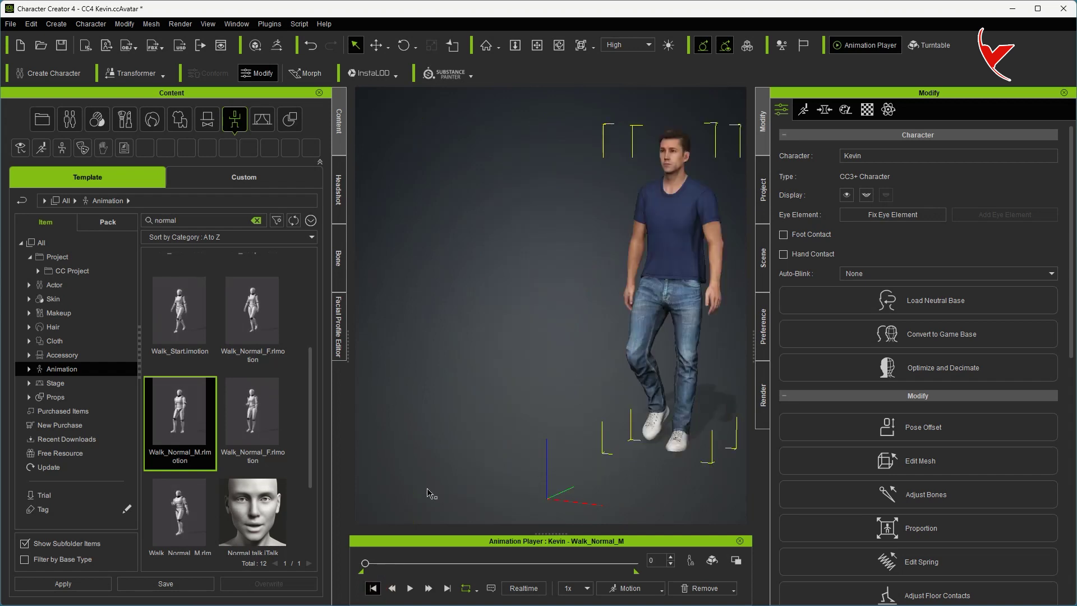
Step: Set up an FBX export of the clothed character with the Unreal preset and the current animation included
{"action": "left_click", "coordinate": [10, 23]}
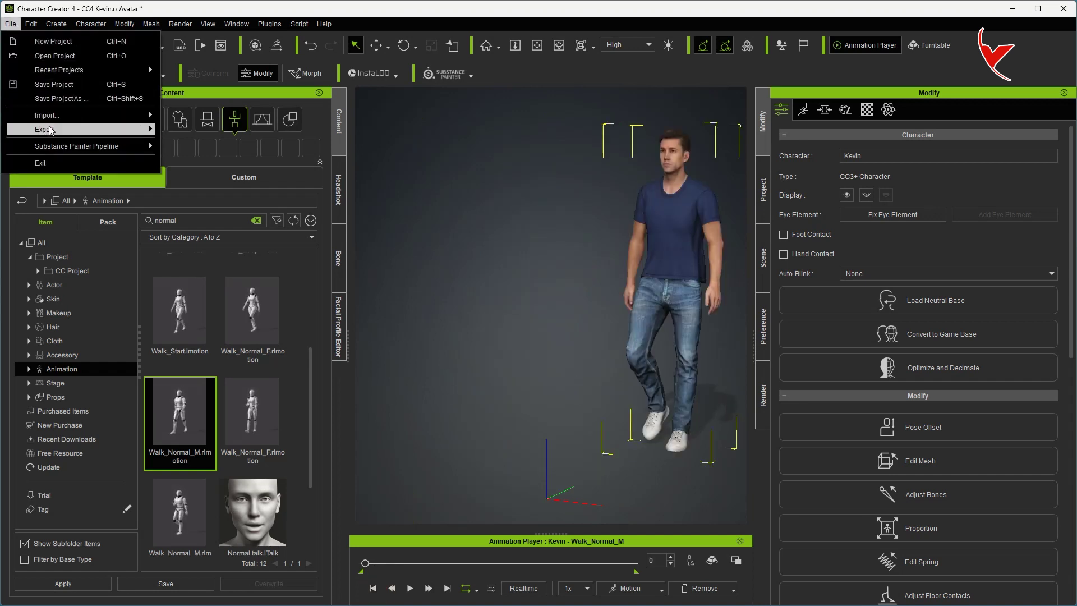
{"action": "mouse_move", "coordinate": [50, 130]}
{"action": "mouse_move", "coordinate": [241, 190]}
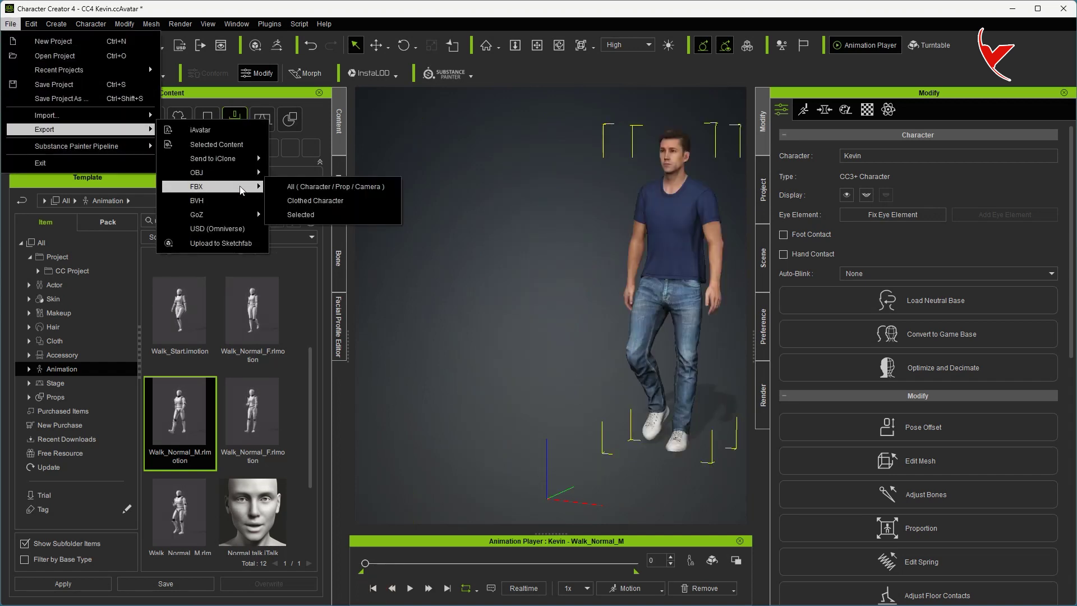
{"action": "left_click", "coordinate": [298, 201]}
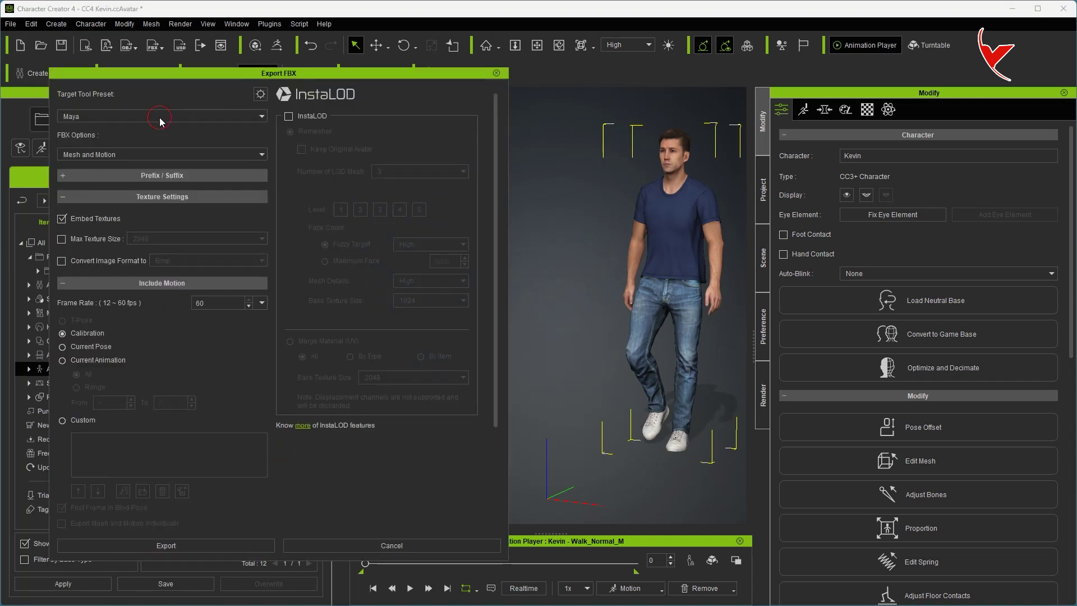
{"action": "left_click", "coordinate": [160, 122]}
{"action": "left_click", "coordinate": [148, 161]}
{"action": "left_click", "coordinate": [89, 359]}
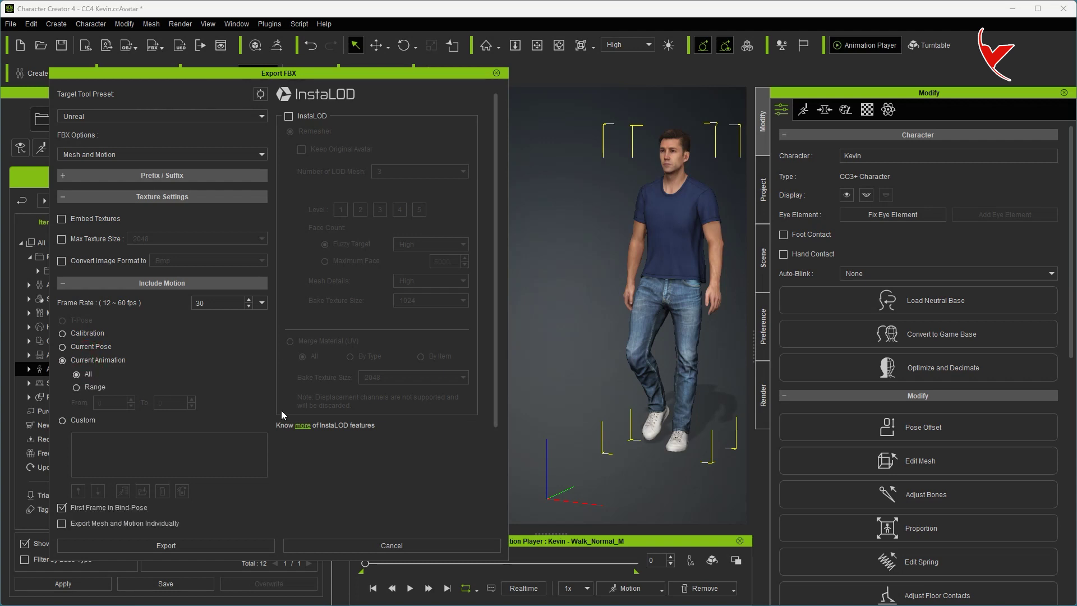
Step: Enable Use Subdivided Mesh and export the character as an FBX file named CC4 into the UE folder
{"action": "scroll", "coordinate": [493, 362], "scroll_direction": "down", "scroll_amount": 3}
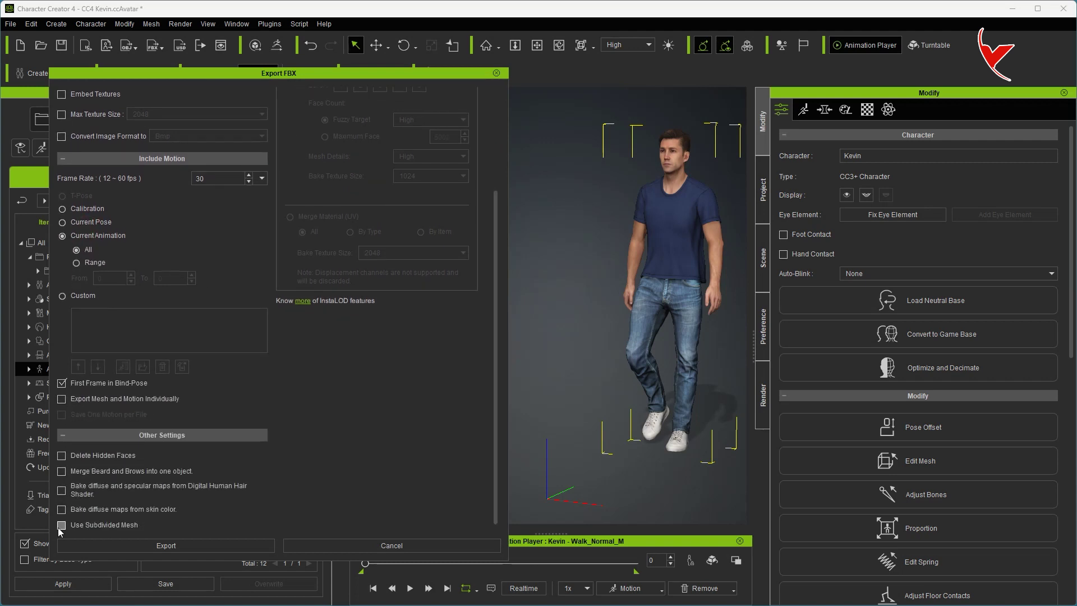
{"action": "left_click", "coordinate": [168, 547]}
{"action": "left_click", "coordinate": [449, 364]}
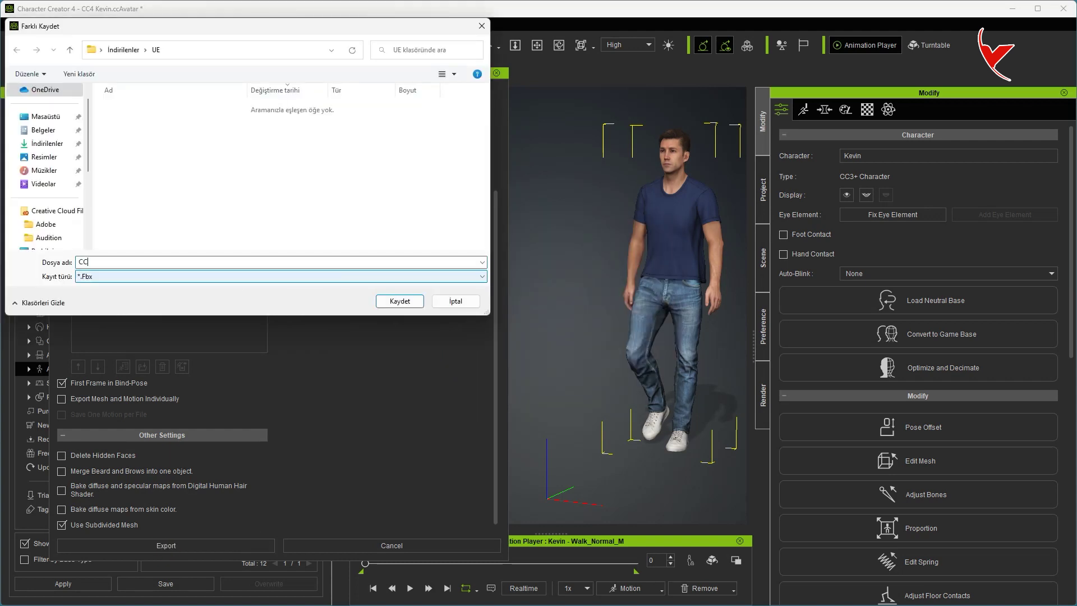
{"action": "left_click", "coordinate": [398, 302]}
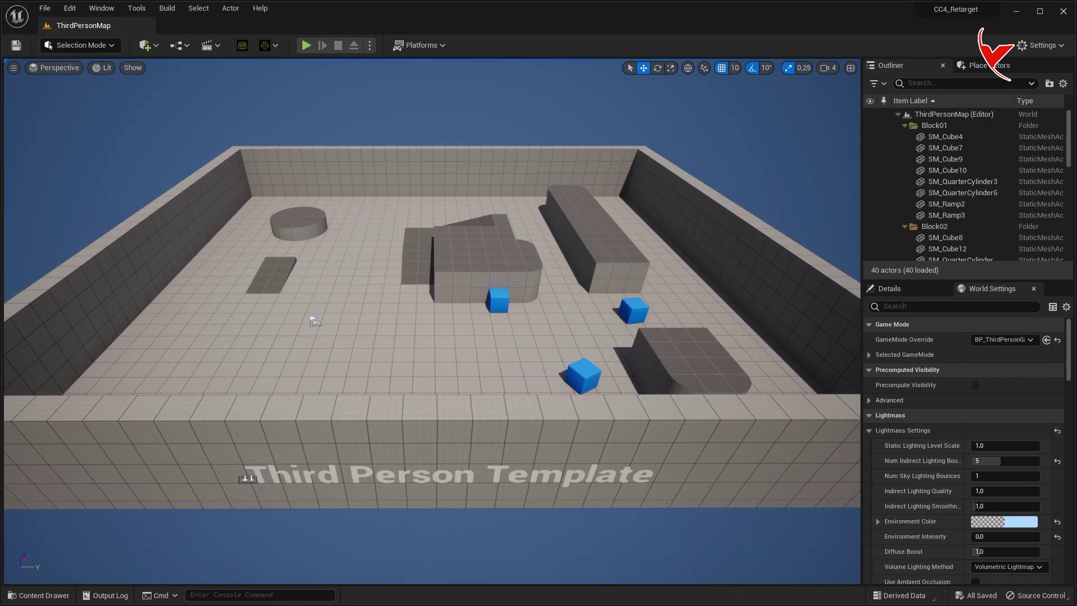
Step: Switch to Unreal Engine and create a folder named CC4_Character in the project's Content folder
{"action": "key", "text": "ctrl+space"}
{"action": "right_click", "coordinate": [507, 481]}
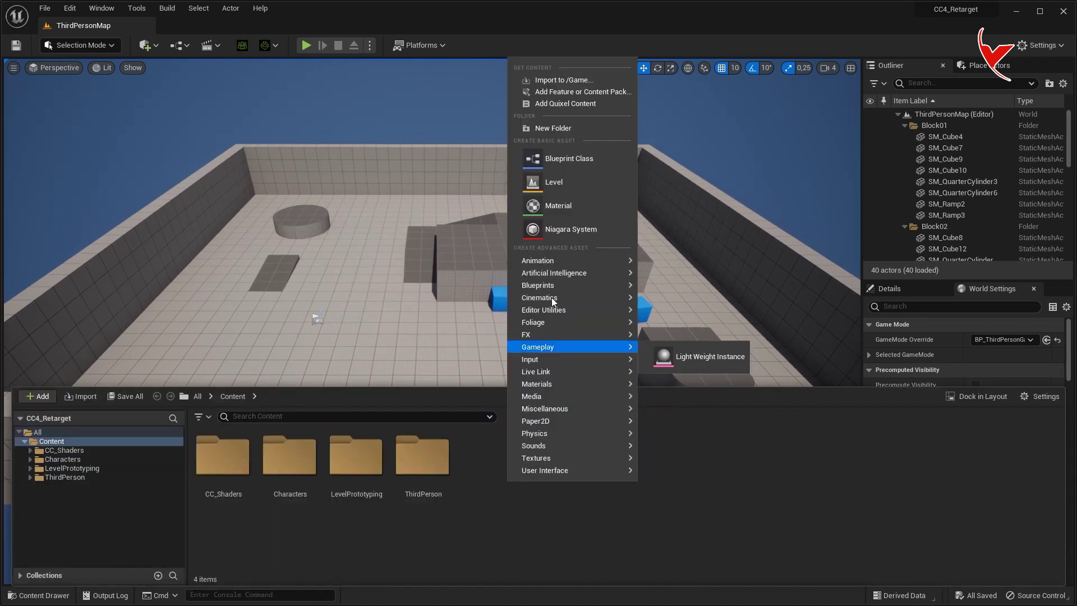
{"action": "left_click", "coordinate": [551, 128]}
{"action": "type", "text": "CC4_Character"}
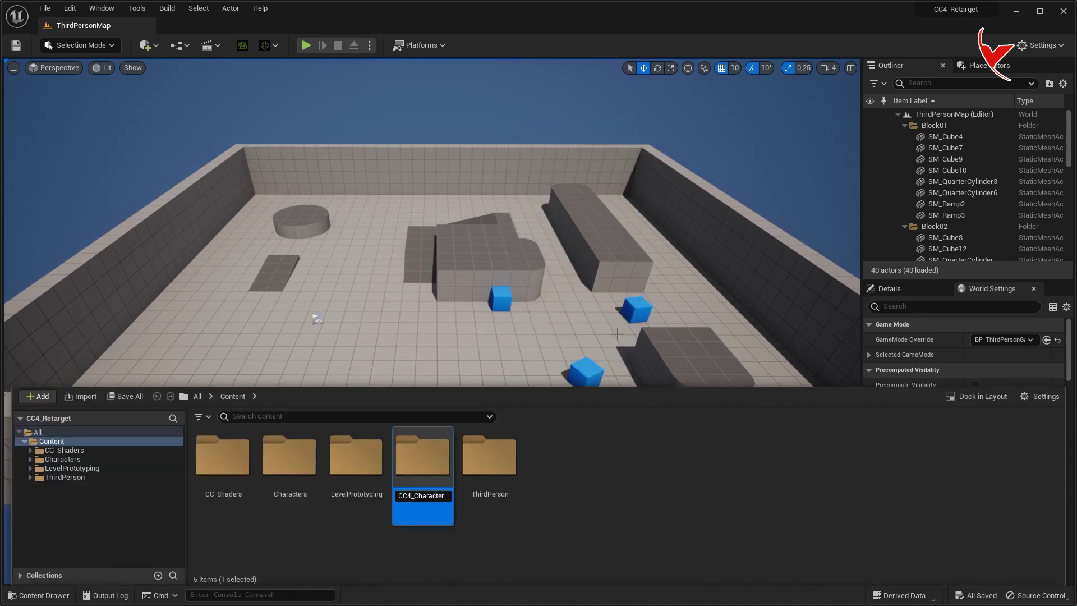
{"action": "key", "text": "Return"}
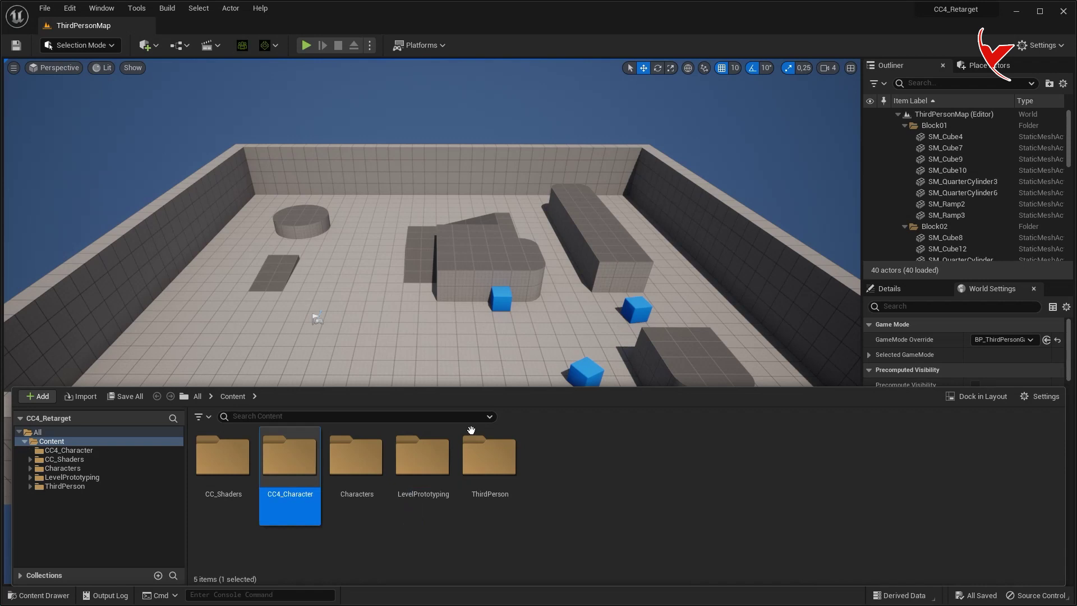
Step: Bring the exported CC4 FBX file into the CC4_Character folder, using Character Creator & iClone Auto Setup with HQ Shader
{"action": "double_click", "coordinate": [309, 452]}
{"action": "key", "text": "alt+Tab"}
{"action": "left_click_drag", "start_coordinate": [928, 209], "coordinate": [906, 206]}
{"action": "left_click_drag", "start_coordinate": [791, 314], "coordinate": [386, 477]}
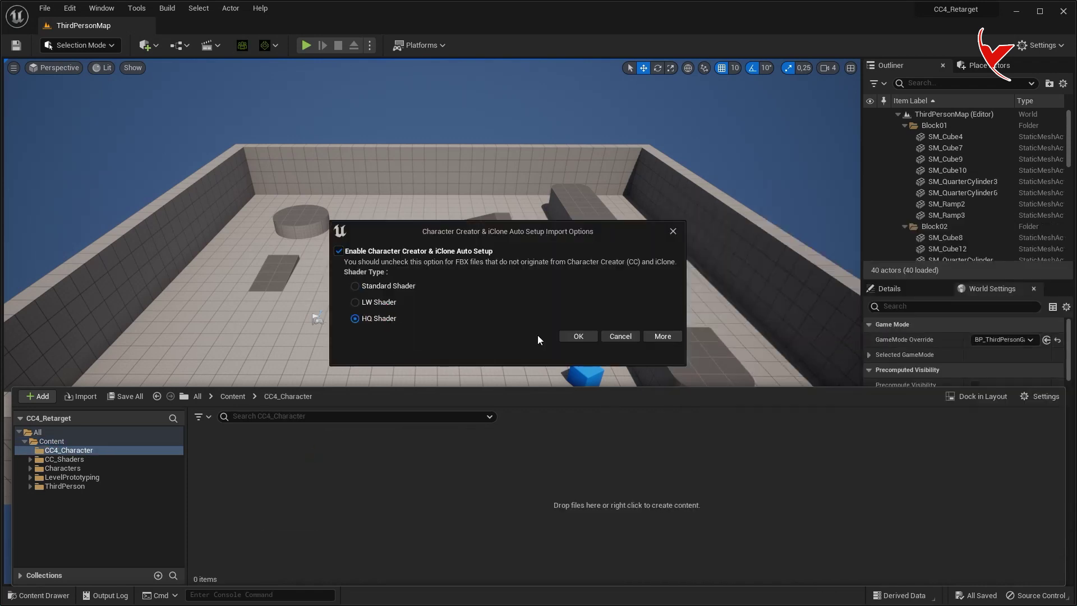
{"action": "left_click", "coordinate": [578, 336]}
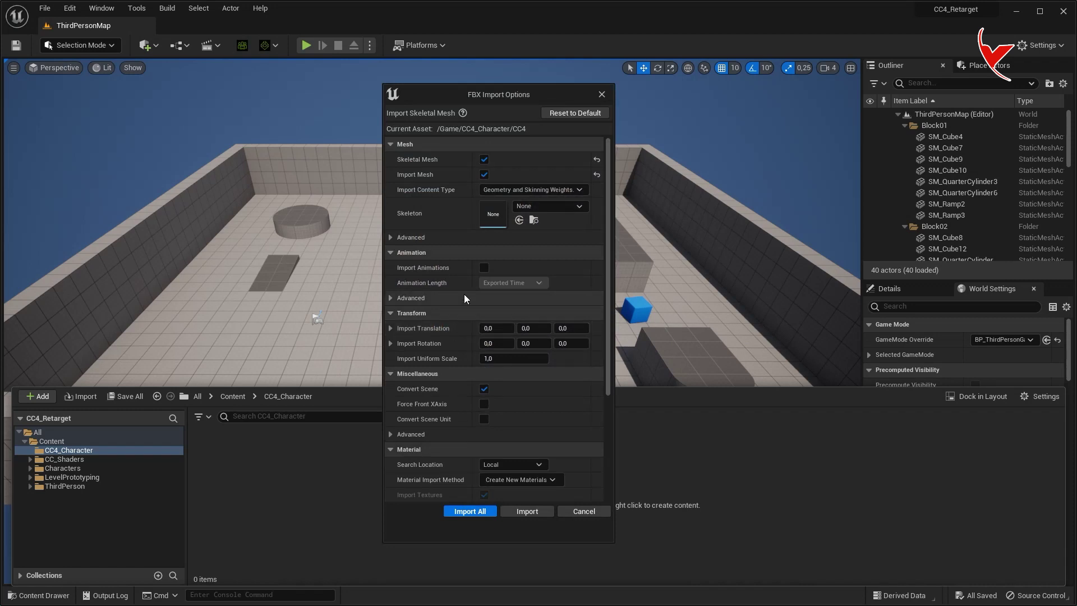
Step: Import the skeletal mesh with Use T0 As Ref Pose, Import Morph Targets and Import Animations enabled
{"action": "left_click", "coordinate": [391, 237]}
{"action": "left_click", "coordinate": [483, 298]}
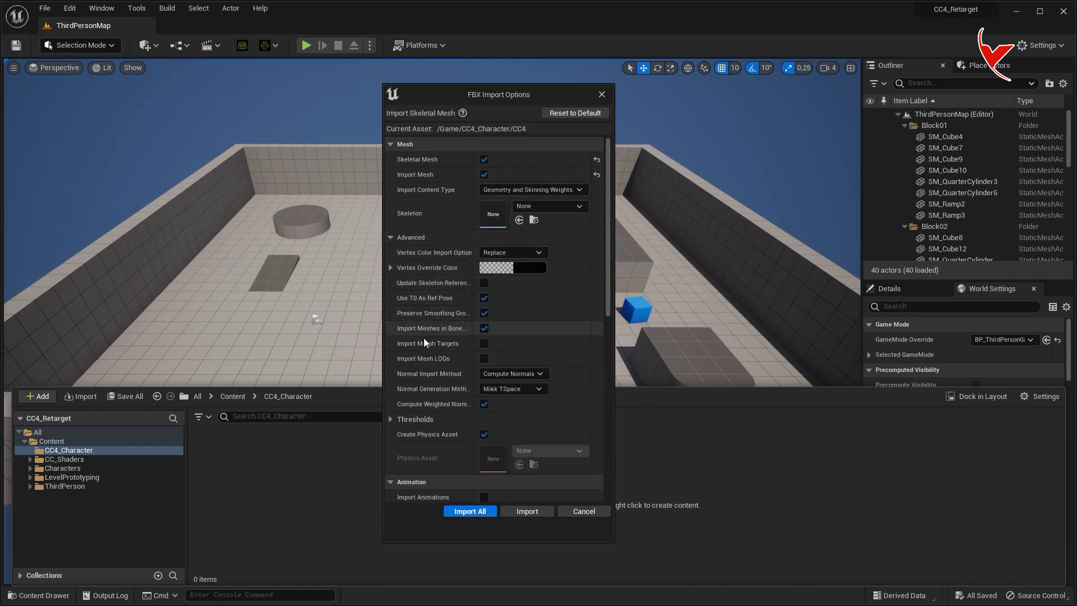
{"action": "left_click", "coordinate": [483, 343]}
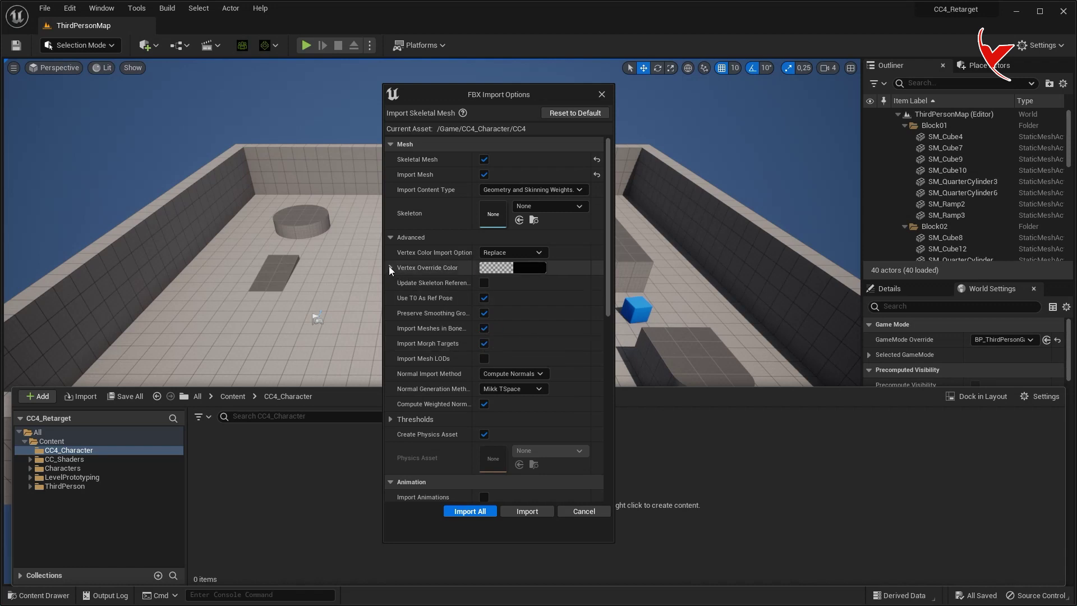
{"action": "left_click", "coordinate": [391, 237]}
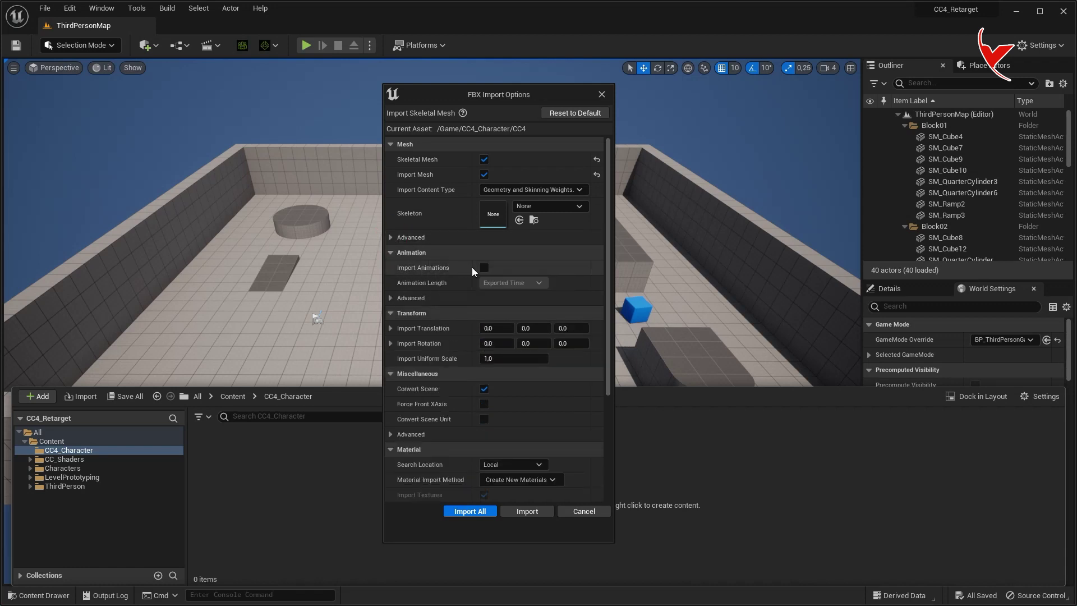
{"action": "left_click", "coordinate": [483, 267]}
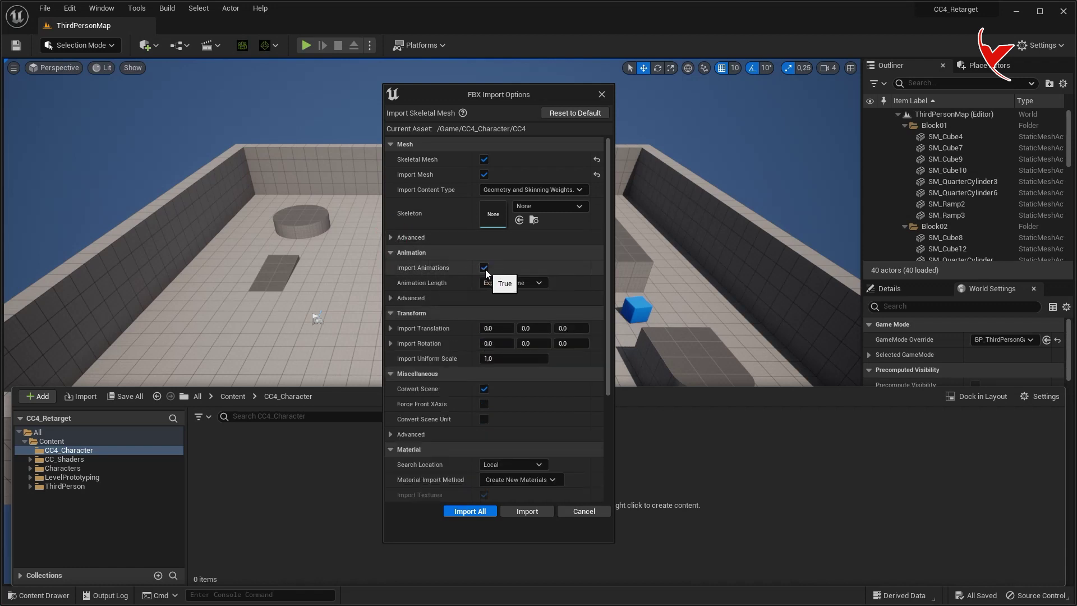
{"action": "left_click", "coordinate": [470, 512]}
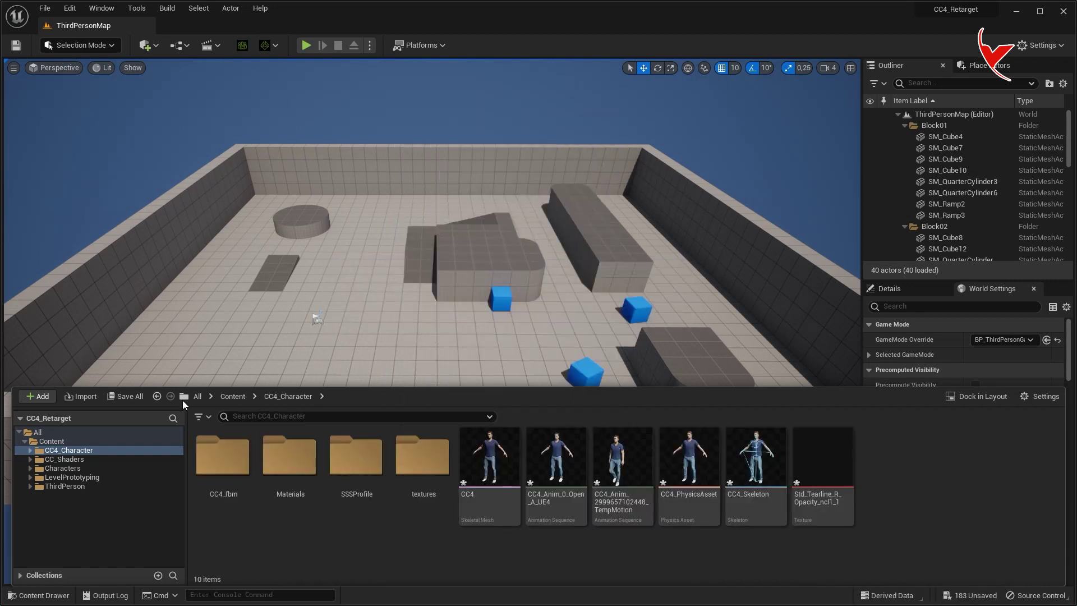
Step: Save all the imported assets and open the Characters folder in Content
{"action": "left_click", "coordinate": [126, 396]}
{"action": "left_click", "coordinate": [598, 426]}
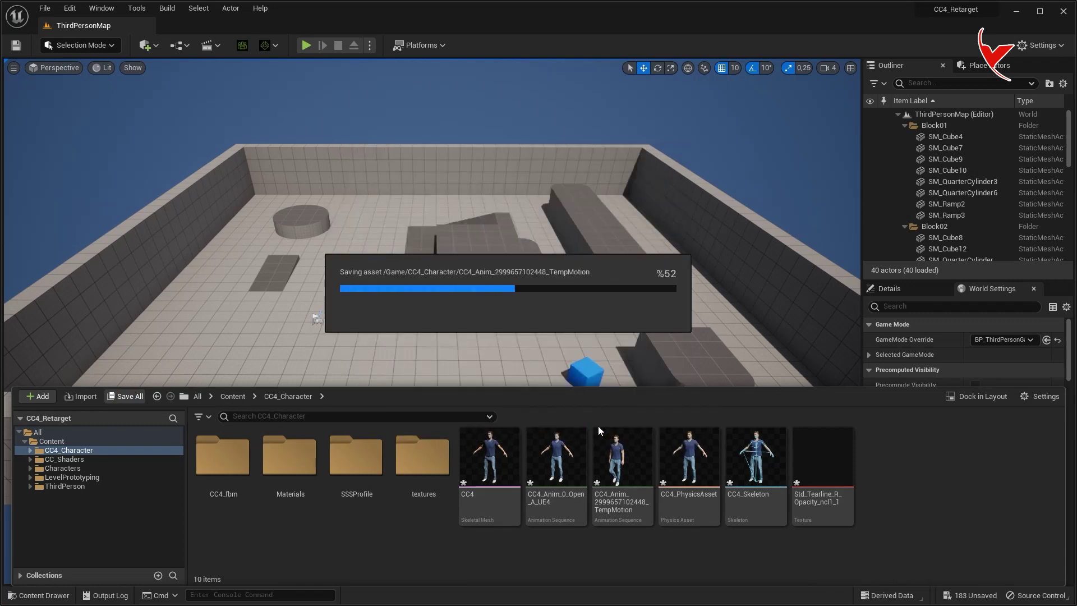
{"action": "left_click", "coordinate": [230, 398]}
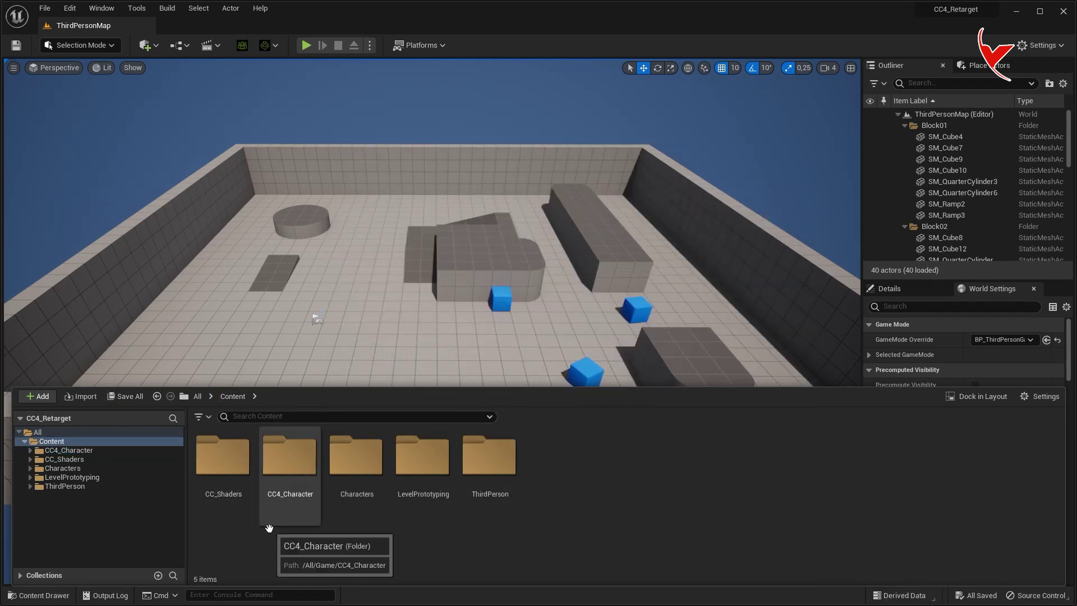
{"action": "double_click", "coordinate": [354, 460]}
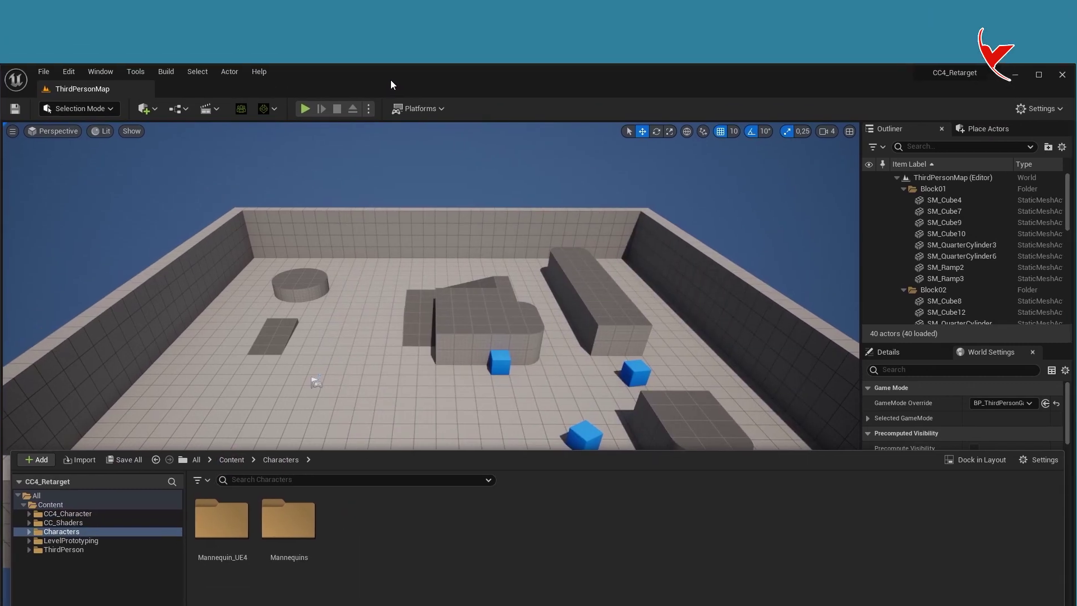
Step: Add the Third Person blueprint content pack to the project
{"action": "left_click", "coordinate": [37, 396]}
{"action": "left_click", "coordinate": [92, 65]}
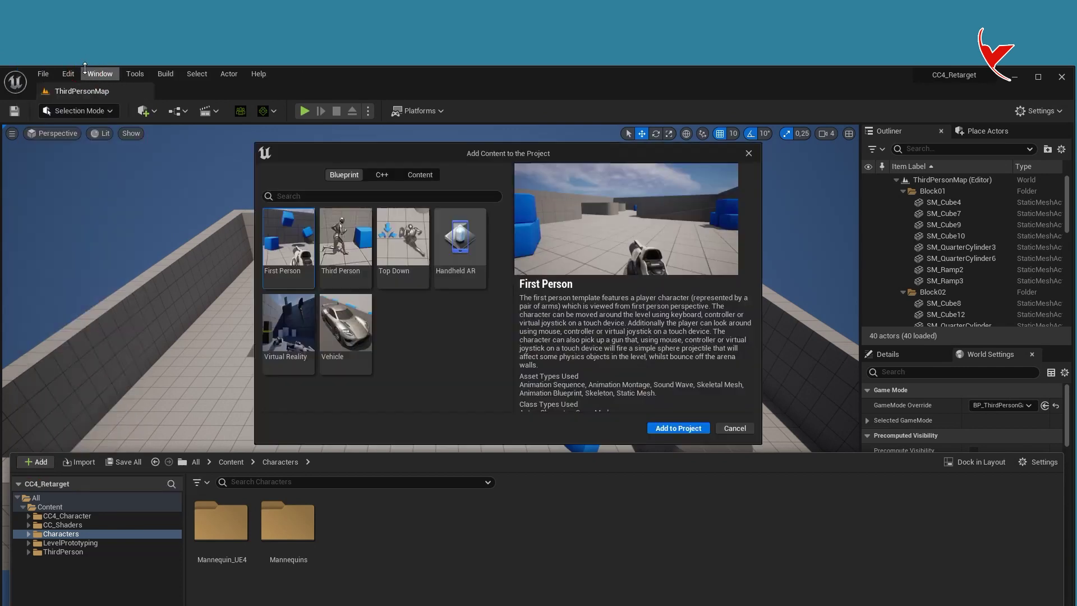
{"action": "left_click", "coordinate": [359, 267]}
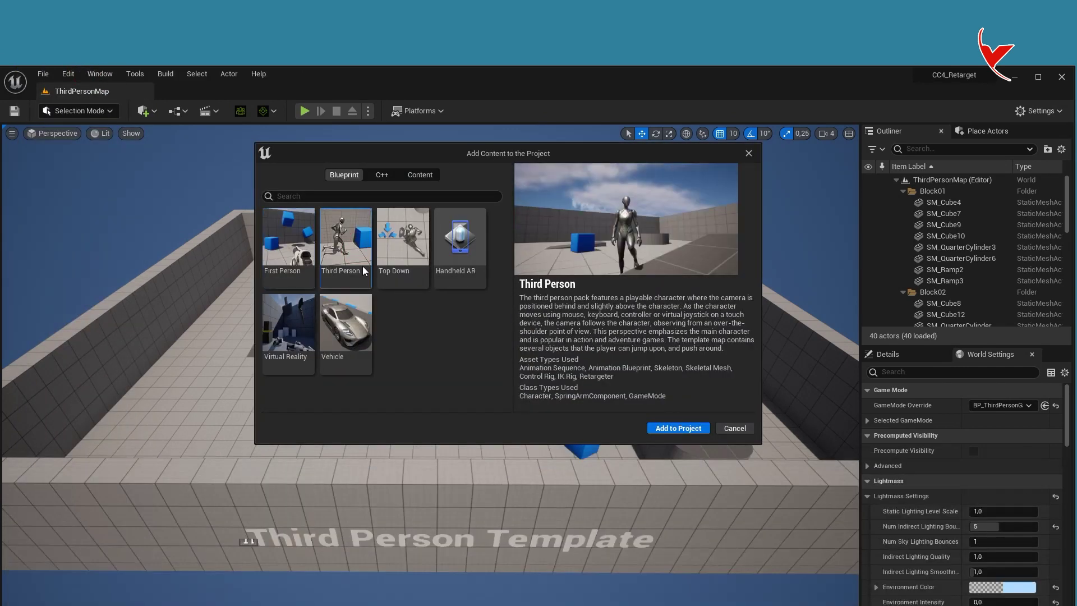
{"action": "left_click", "coordinate": [679, 429]}
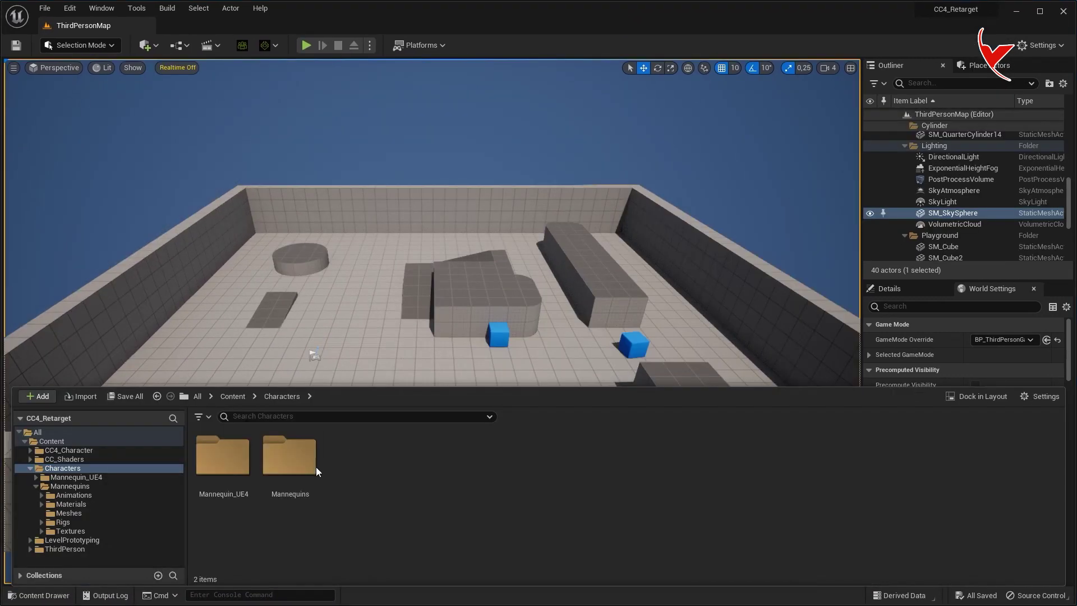
Step: Duplicate the IK_Mannequin rig in the Mannequins Rigs folder and name the copy IK_Mannequin_for_CC4
{"action": "left_click", "coordinate": [309, 467]}
{"action": "double_click", "coordinate": [308, 467]}
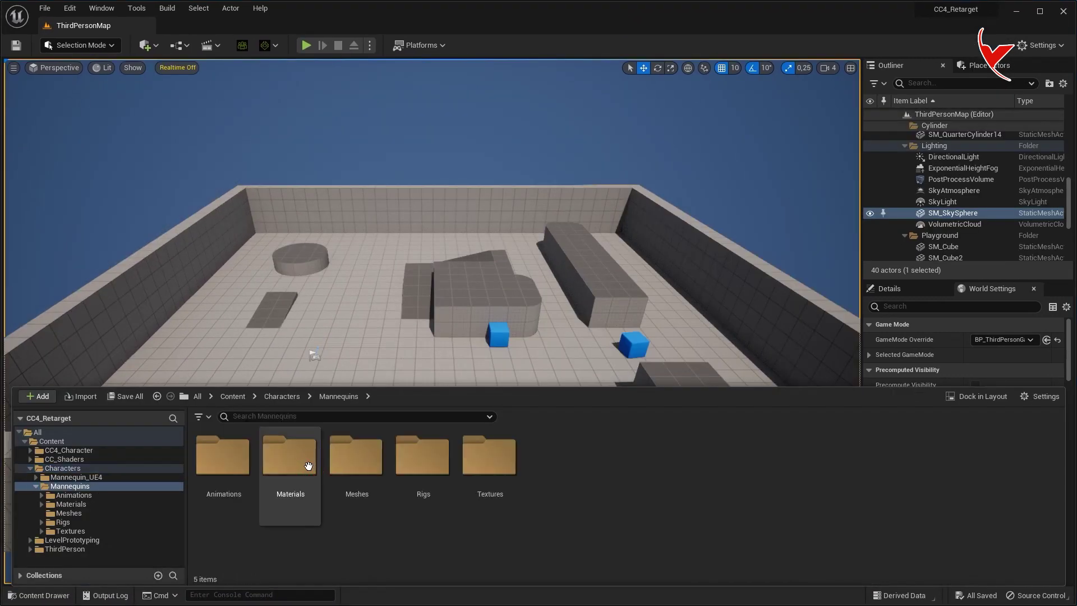
{"action": "double_click", "coordinate": [423, 458]}
{"action": "right_click", "coordinate": [622, 466]}
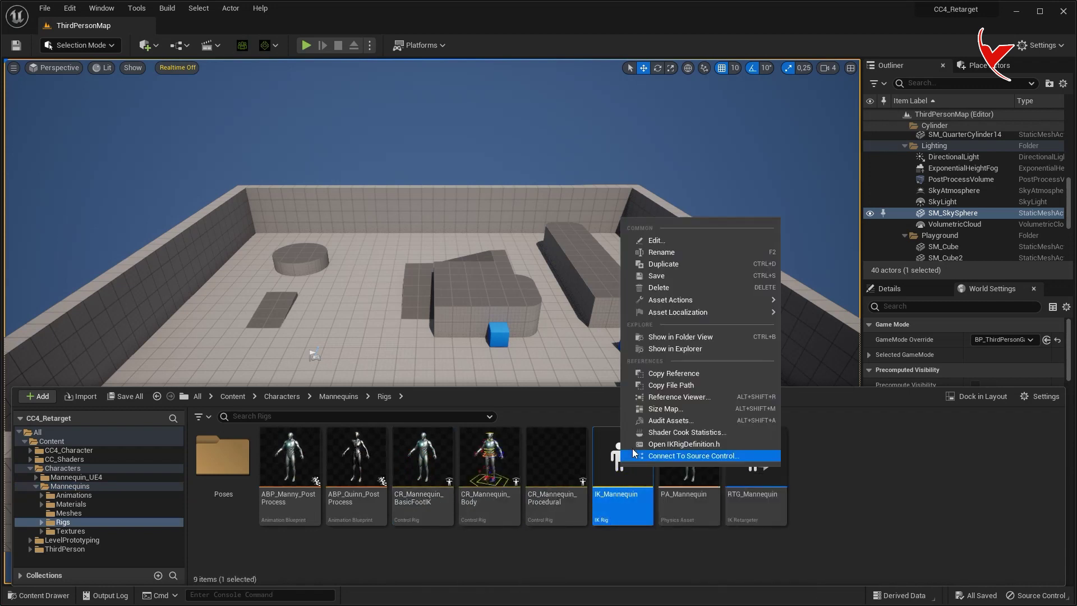
{"action": "left_click", "coordinate": [679, 264]}
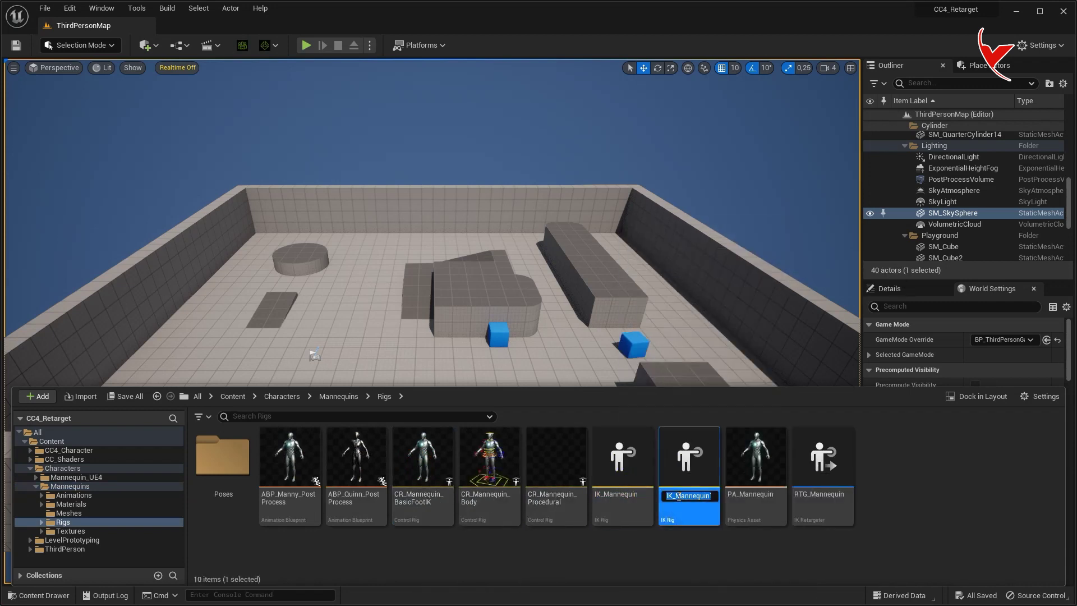
{"action": "left_click", "coordinate": [710, 498]}
{"action": "type", "text": "1"}
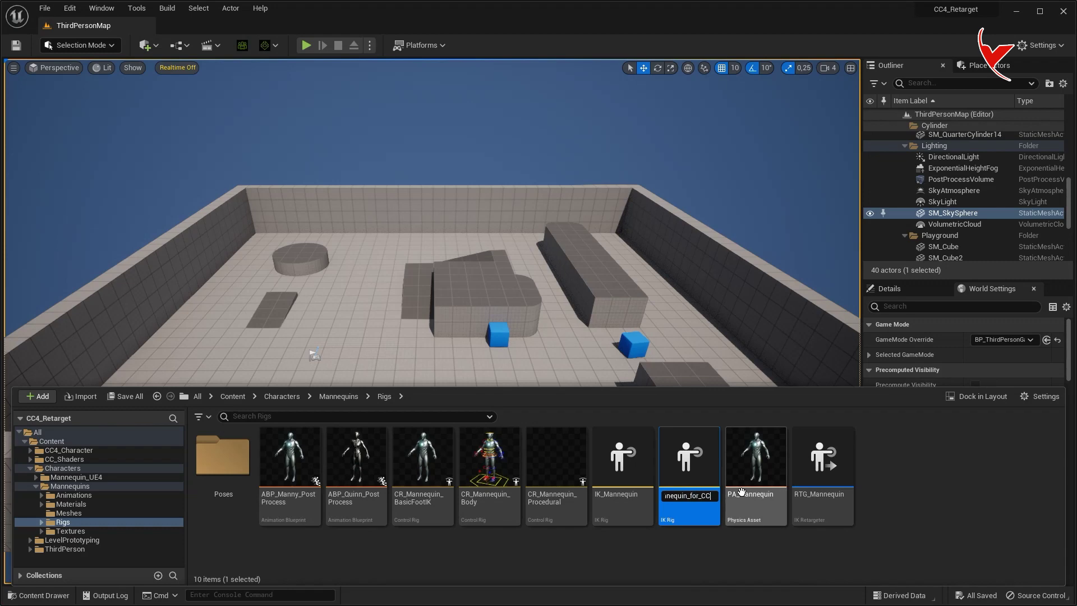
{"action": "key", "text": "Return"}
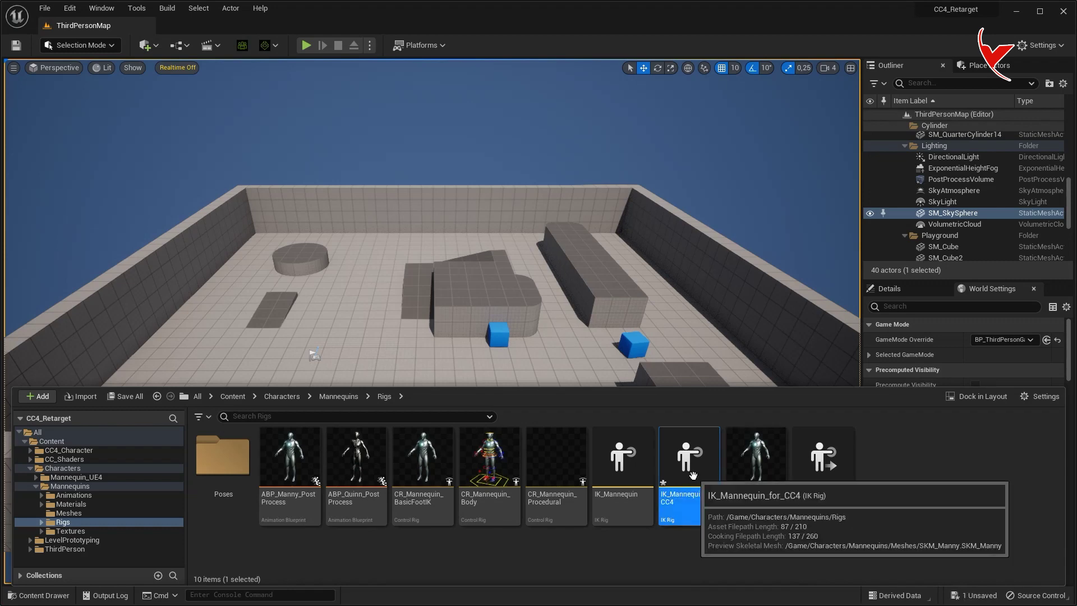
Step: In the IK_Mannequin_for_CC4 rig, delete the extra retarget chains between LeftLeg and LeftClavicle, including the lower arm twist chains, and save and close the rig
{"action": "key", "text": "ctrl+space"}
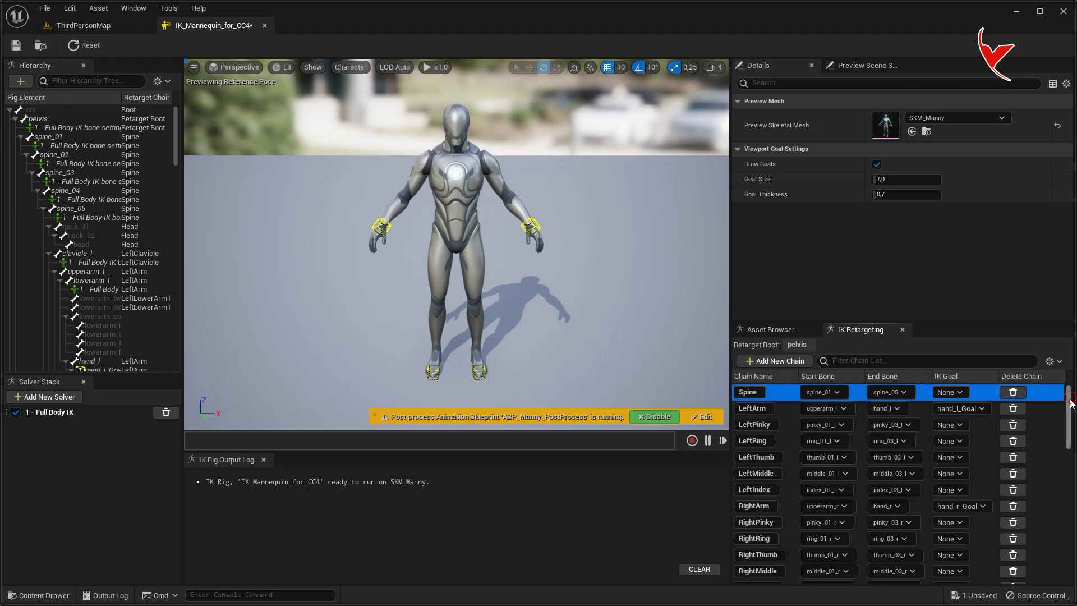
{"action": "scroll", "coordinate": [1065, 447], "scroll_direction": "down", "scroll_amount": 5}
{"action": "left_click", "coordinate": [1013, 427]}
{"action": "left_click", "coordinate": [1013, 427]}
{"action": "left_click", "coordinate": [1013, 427]}
{"action": "left_click", "coordinate": [1013, 427]}
{"action": "left_click", "coordinate": [1013, 427]}
{"action": "left_click", "coordinate": [1013, 427]}
{"action": "left_click", "coordinate": [1013, 427]}
{"action": "left_click", "coordinate": [1013, 427]}
{"action": "left_click", "coordinate": [1013, 427]}
{"action": "left_click", "coordinate": [1013, 426]}
{"action": "left_click", "coordinate": [1013, 427]}
{"action": "left_click", "coordinate": [1013, 427]}
{"action": "left_click", "coordinate": [1013, 427]}
{"action": "left_click", "coordinate": [1013, 427]}
{"action": "left_click", "coordinate": [1013, 427]}
{"action": "left_click", "coordinate": [1013, 427]}
{"action": "left_click", "coordinate": [1013, 427]}
{"action": "left_click", "coordinate": [1013, 427]}
{"action": "left_click", "coordinate": [1013, 427]}
{"action": "left_click", "coordinate": [1013, 427]}
{"action": "left_click", "coordinate": [1013, 427]}
{"action": "left_click", "coordinate": [1013, 426]}
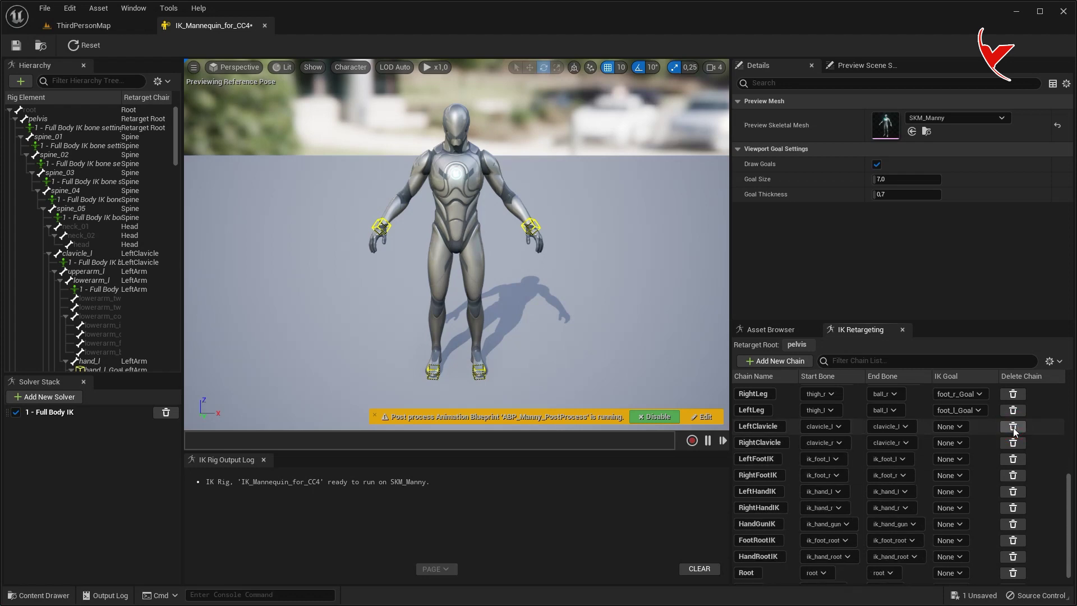
{"action": "left_click_drag", "start_coordinate": [1068, 503], "coordinate": [1067, 421]}
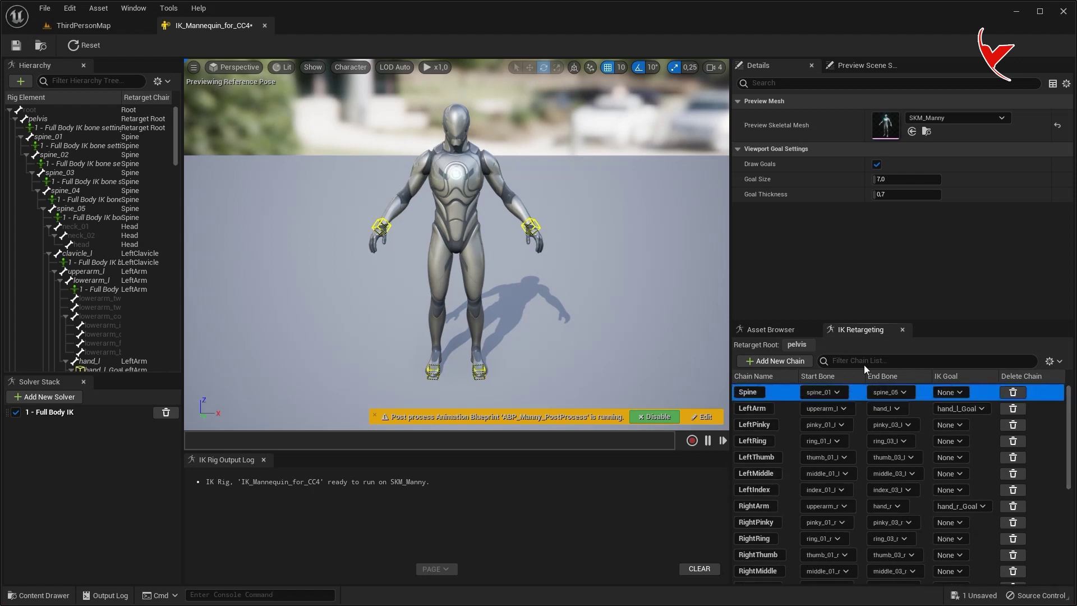
{"action": "left_click", "coordinate": [264, 25]}
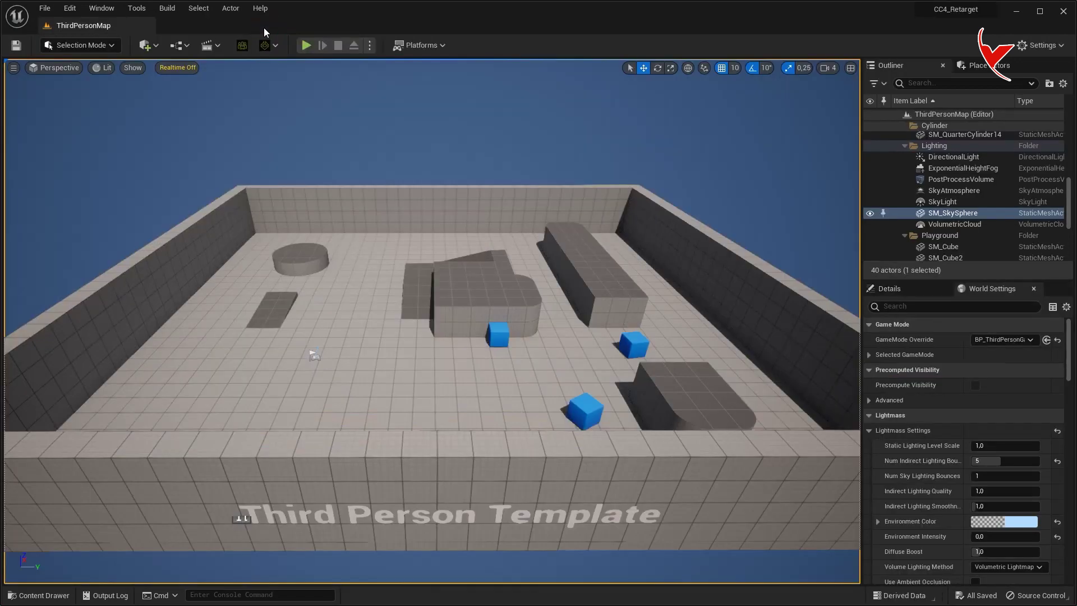
Step: Create an IK Rig for the CC4 skeletal mesh in the CC4_Character folder and name it IK_CC4_for_UE5
{"action": "key", "text": "ctrl+space"}
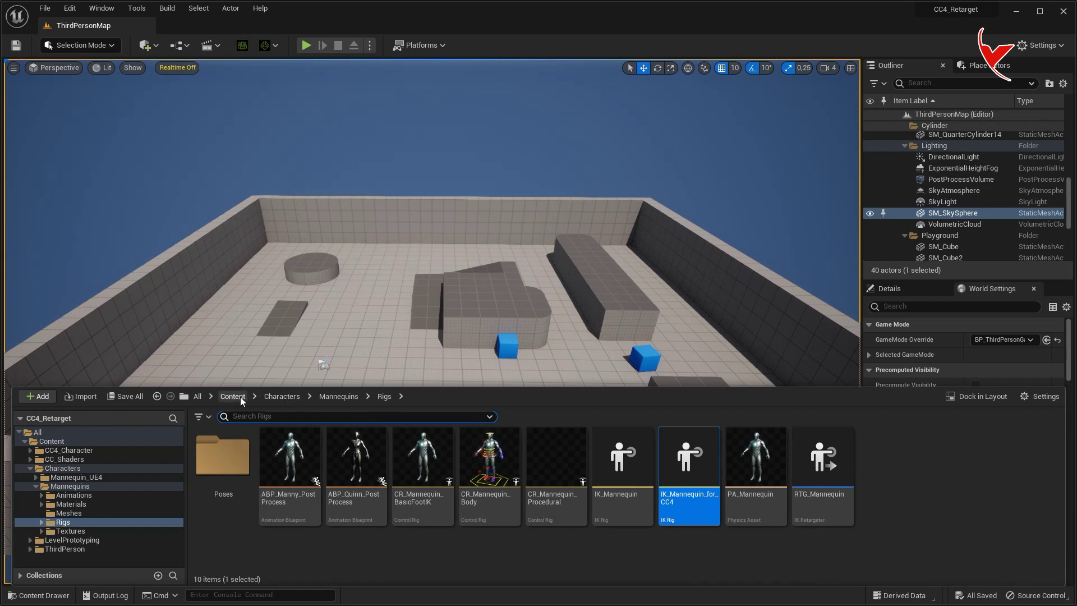
{"action": "double_click", "coordinate": [289, 455]}
{"action": "right_click", "coordinate": [579, 543]}
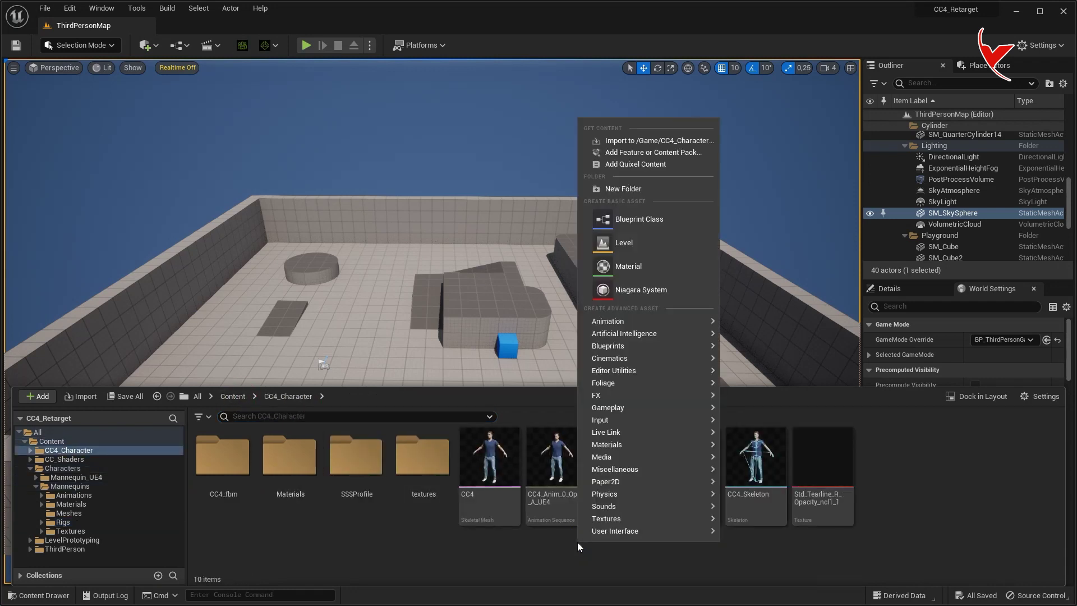
{"action": "mouse_move", "coordinate": [611, 324]}
{"action": "mouse_move", "coordinate": [763, 546]}
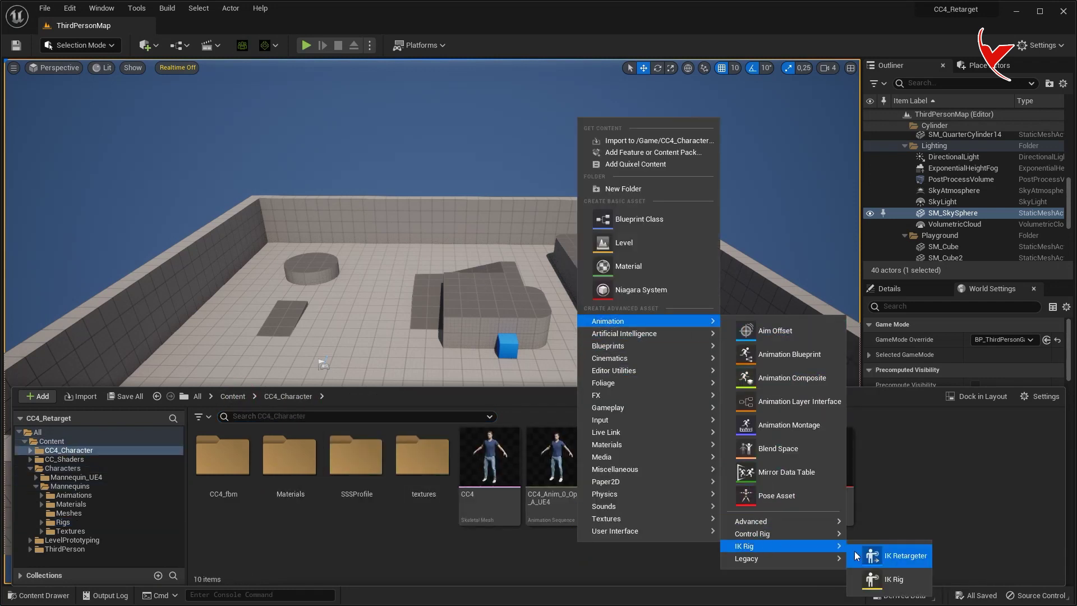
{"action": "left_click", "coordinate": [887, 580]}
{"action": "left_click", "coordinate": [441, 174]}
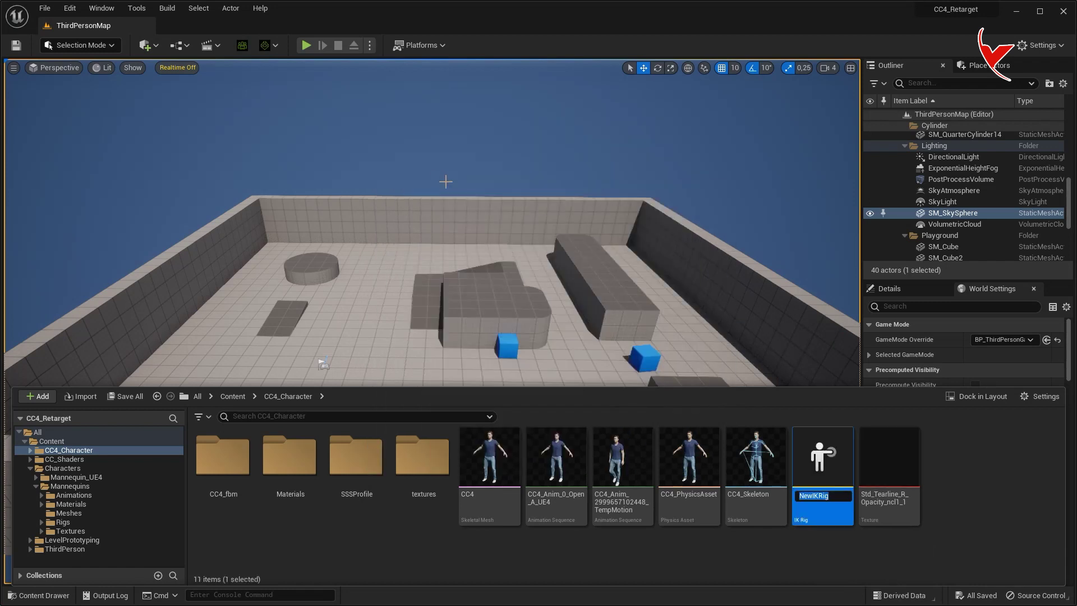
{"action": "key", "text": "BackSpace"}
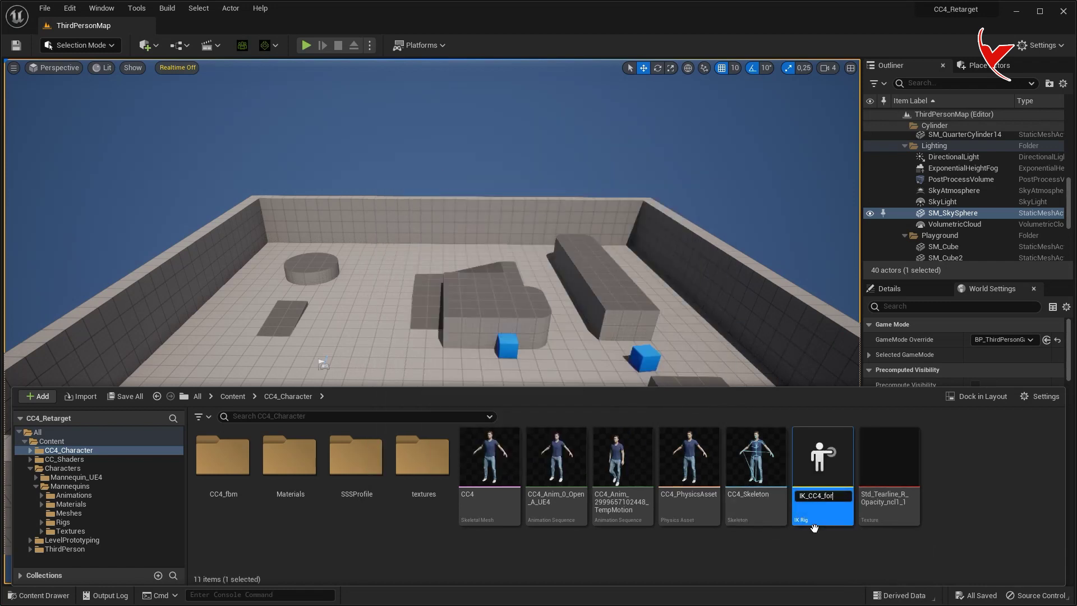
{"action": "type", "text": "IK_CC4_for_UE5"}
{"action": "key", "text": "Return"}
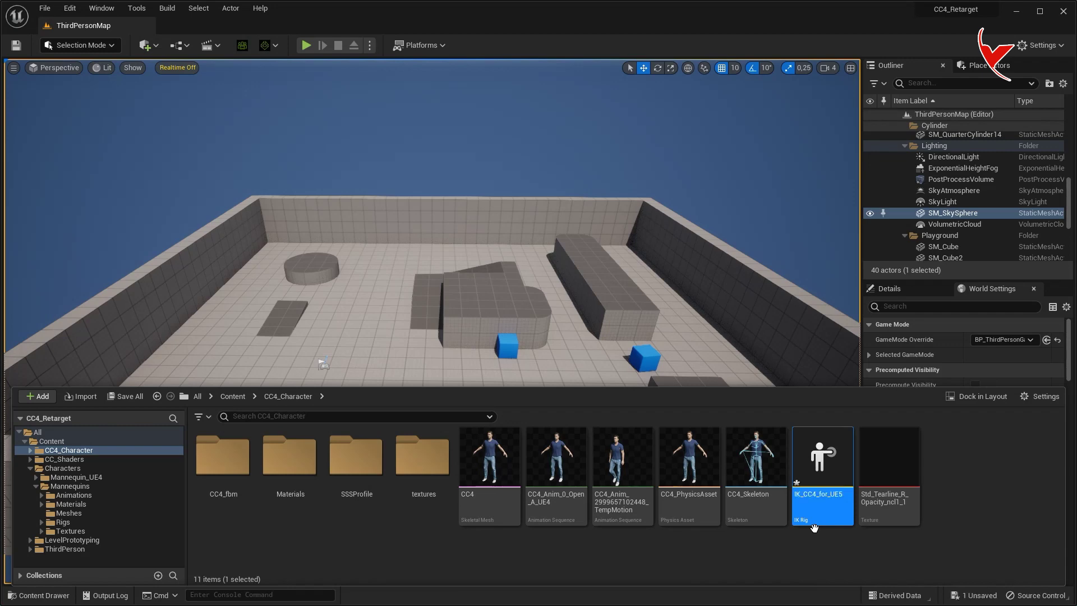
Step: Open the IK_CC4_for_UE5 rig and add a Full Body IK solver to its solver stack
{"action": "double_click", "coordinate": [811, 470]}
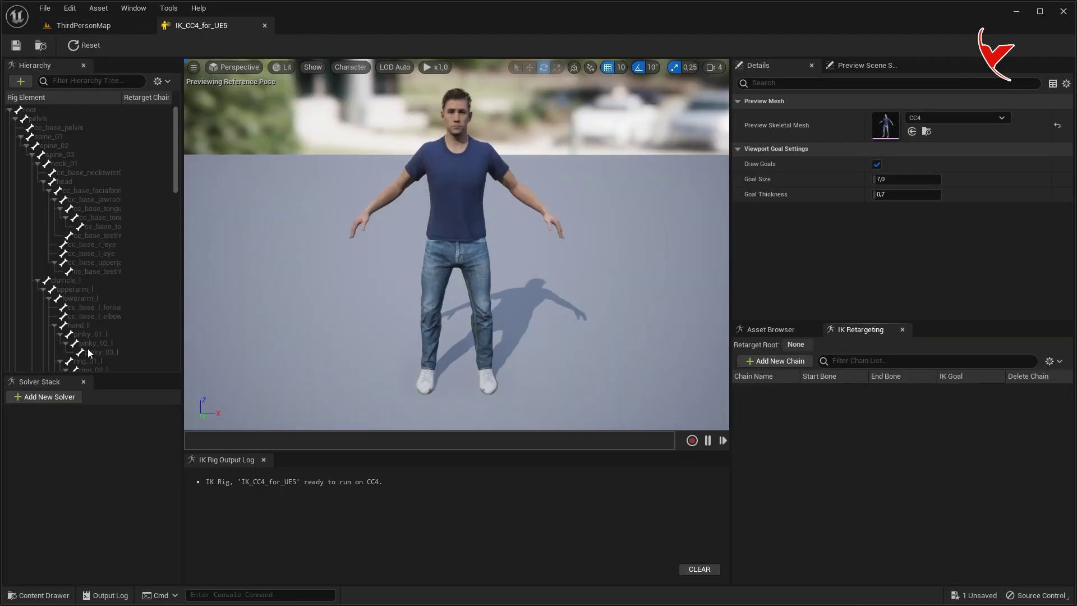
{"action": "left_click", "coordinate": [34, 397]}
{"action": "left_click", "coordinate": [55, 446]}
Step: Set the pelvis bone as the root bone of the Full Body IK solver and as the retarget root
{"action": "left_click", "coordinate": [76, 119]}
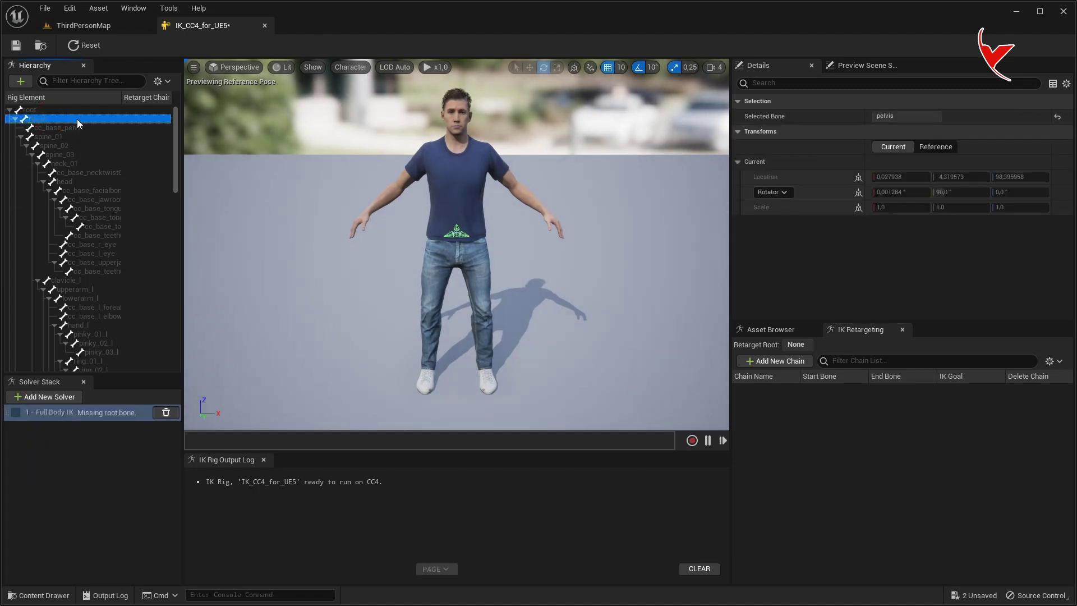
{"action": "right_click", "coordinate": [76, 119]}
{"action": "left_click", "coordinate": [130, 204]}
{"action": "right_click", "coordinate": [90, 121]}
{"action": "left_click", "coordinate": [143, 288]}
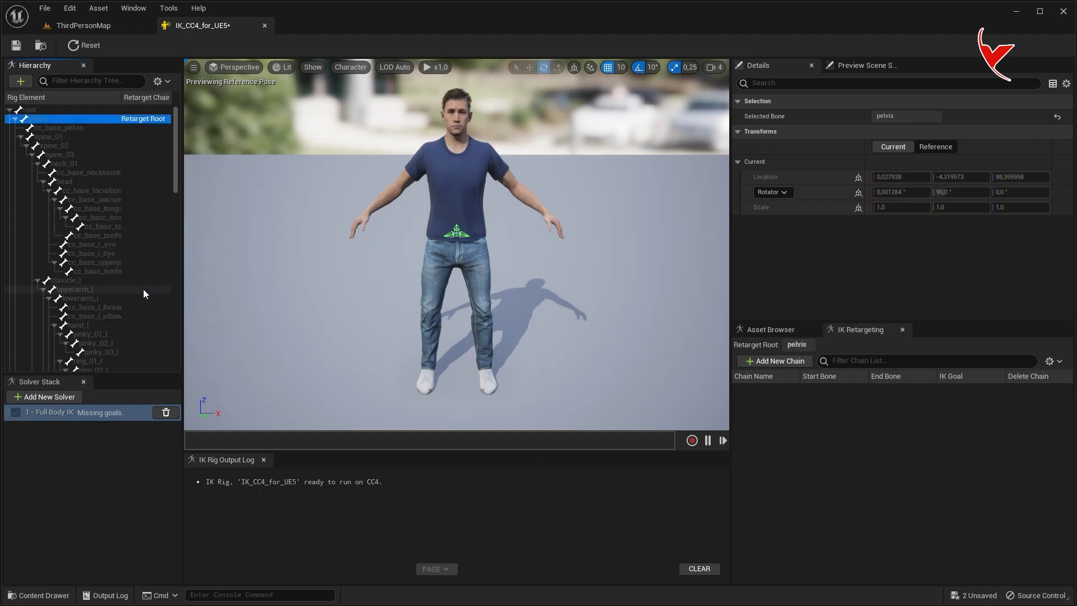
Step: Enlarge the retarget chain list and create a chain named Root from the root bone without a goal
{"action": "left_click_drag", "start_coordinate": [927, 324], "coordinate": [896, 56]}
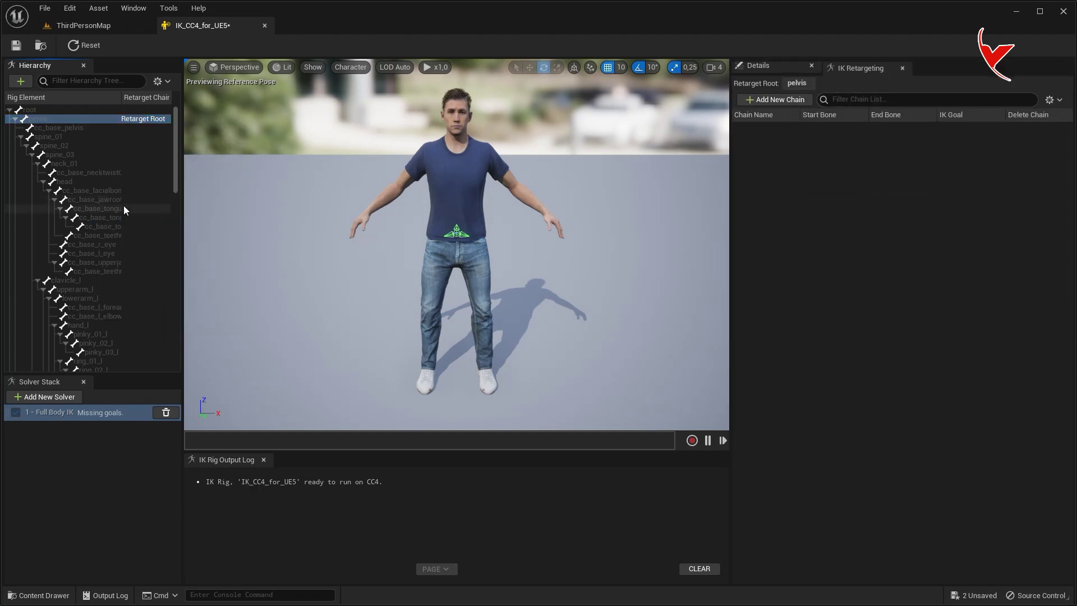
{"action": "left_click", "coordinate": [60, 111]}
{"action": "right_click", "coordinate": [60, 112]}
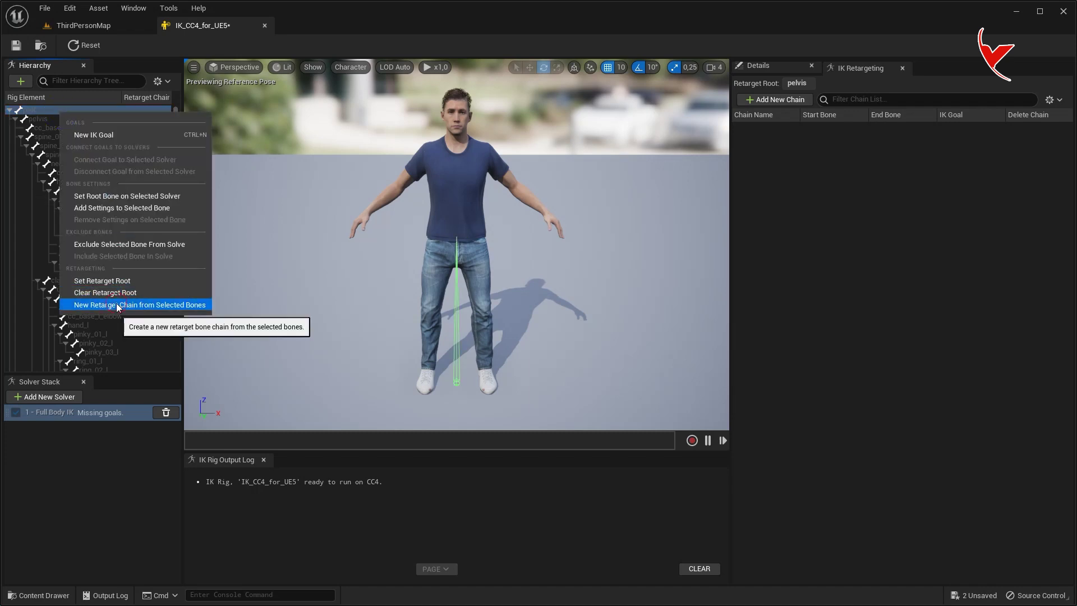
{"action": "left_click", "coordinate": [123, 304]}
{"action": "left_click", "coordinate": [578, 368]}
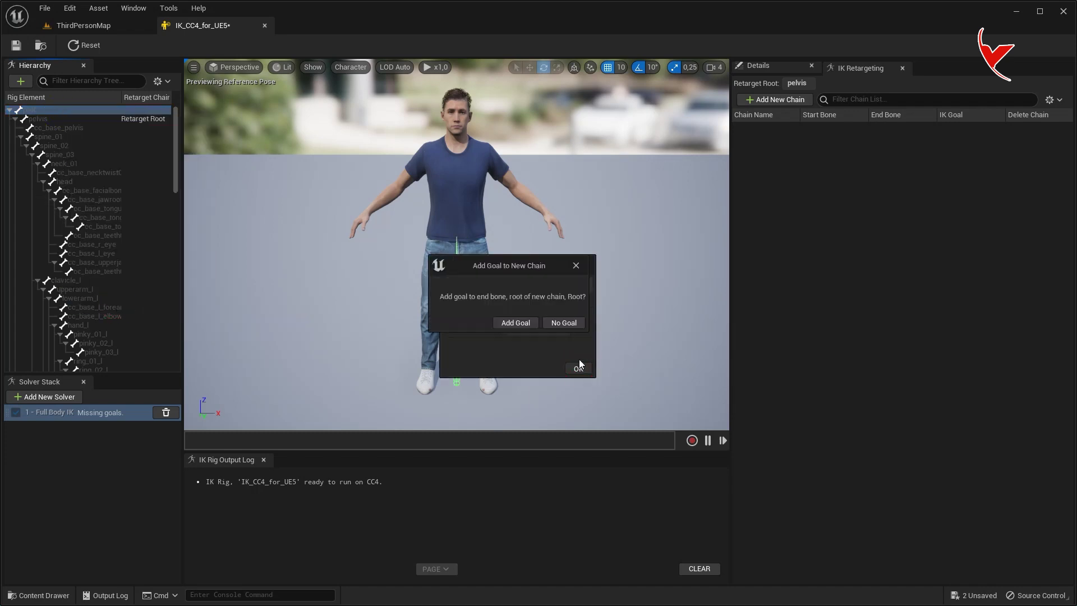
{"action": "left_click", "coordinate": [564, 323]}
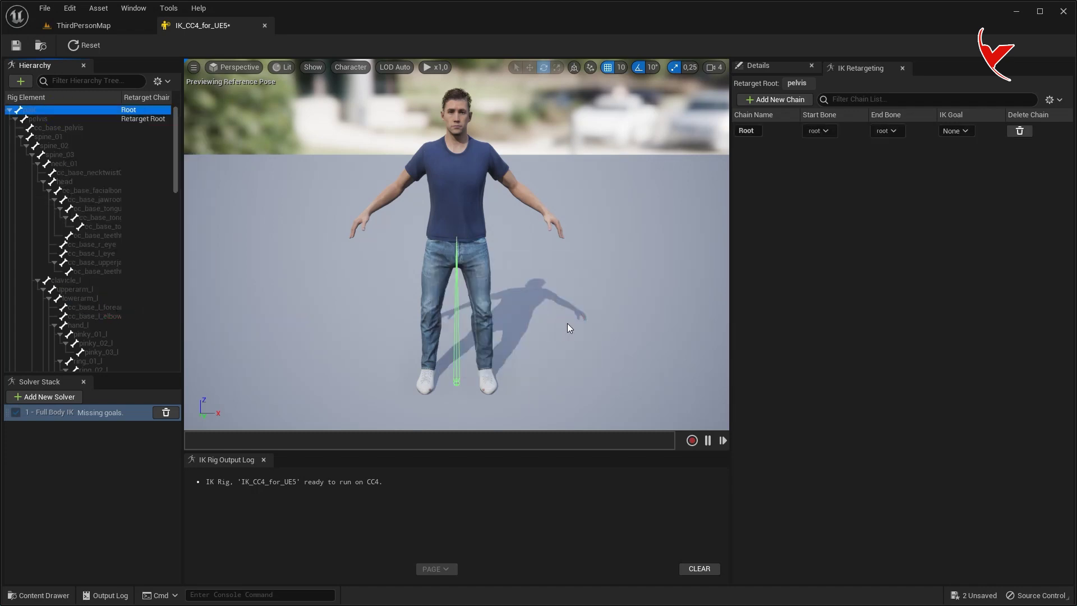
Step: Create a retarget chain named Spine from spine_01 to spine_03 without a goal
{"action": "left_click", "coordinate": [68, 139]}
{"action": "right_click", "coordinate": [69, 139]}
{"action": "left_click", "coordinate": [138, 330]}
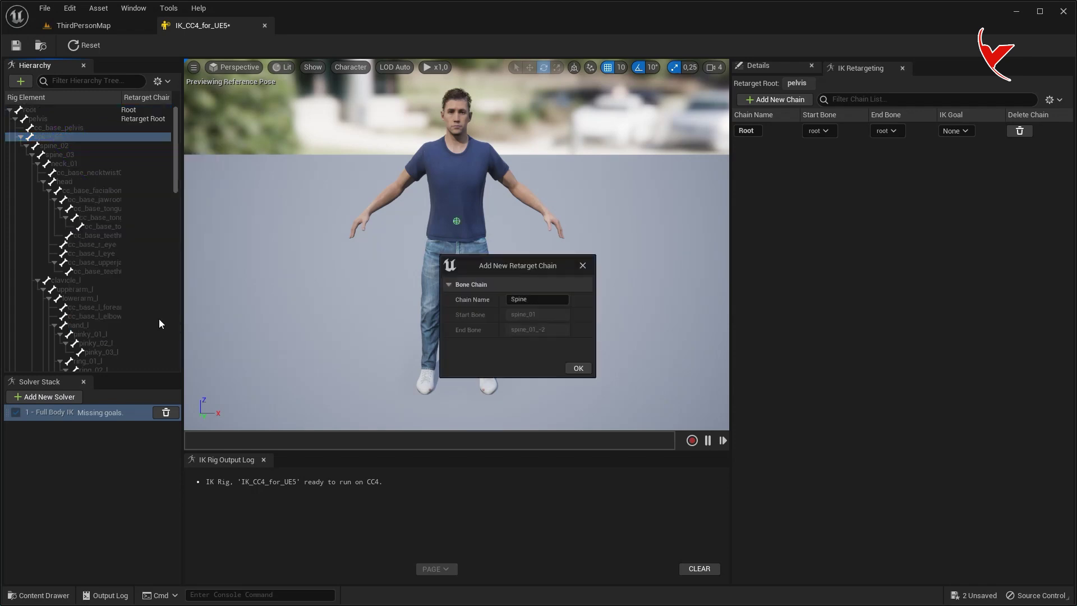
{"action": "left_click", "coordinate": [576, 368]}
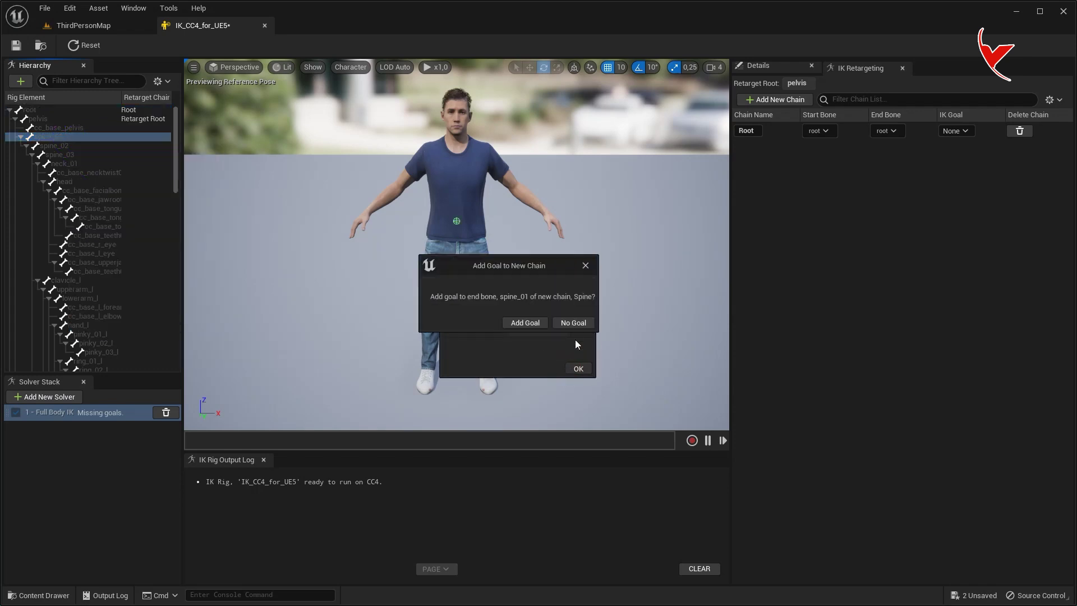
{"action": "left_click", "coordinate": [573, 324]}
{"action": "left_click", "coordinate": [908, 148]}
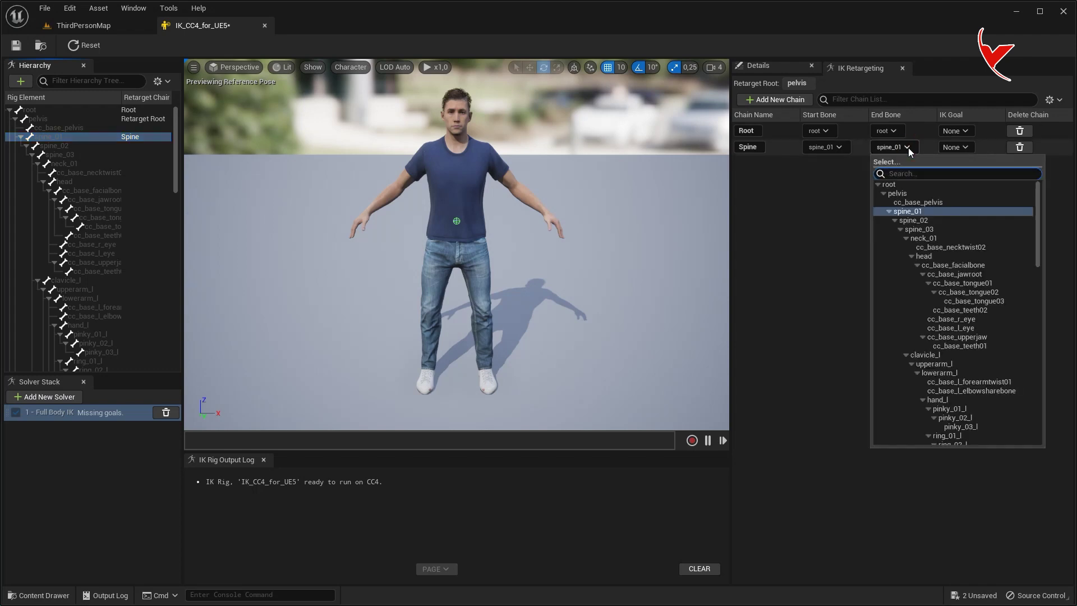
{"action": "left_click", "coordinate": [923, 228]}
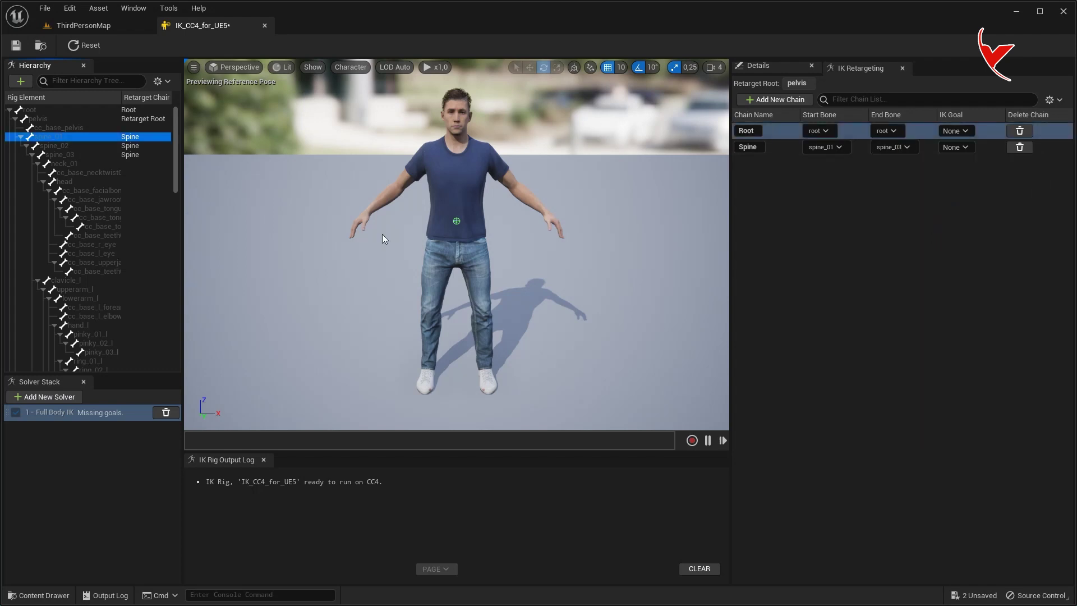
Step: Create a retarget chain named Head from neck_01 to head without a goal
{"action": "right_click", "coordinate": [66, 165]}
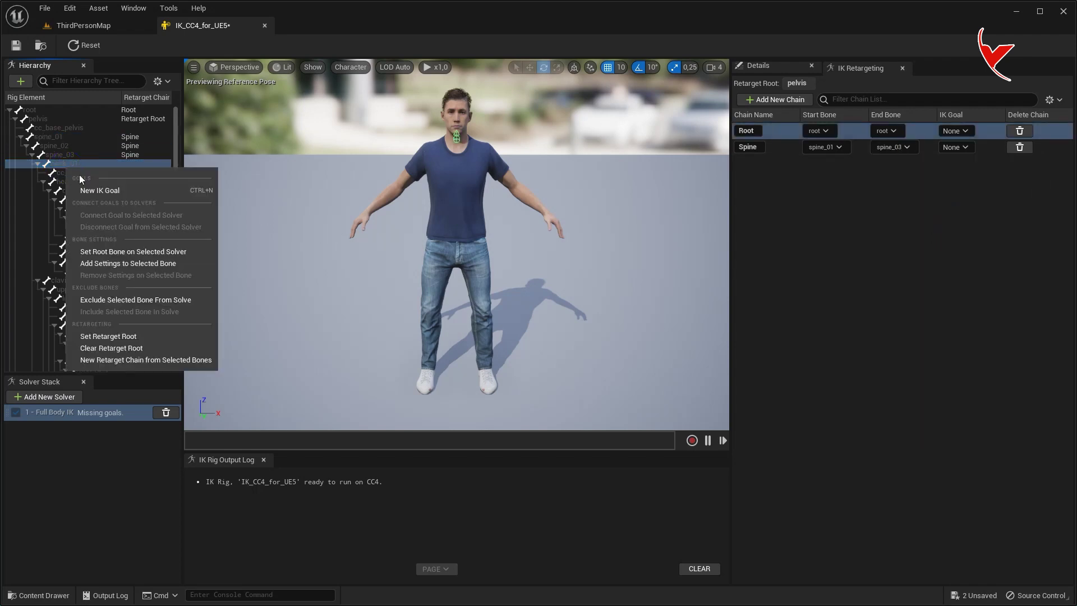
{"action": "left_click", "coordinate": [120, 359]}
{"action": "type", "text": "Head"}
{"action": "left_click", "coordinate": [578, 370]}
{"action": "left_click", "coordinate": [570, 320]}
{"action": "left_click", "coordinate": [903, 164]}
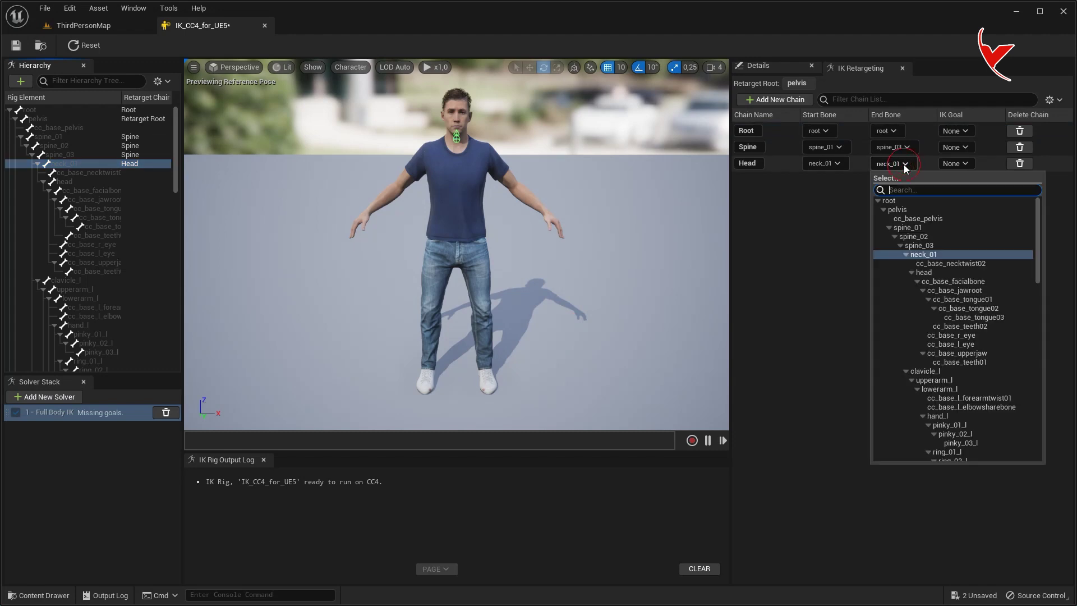
{"action": "left_click", "coordinate": [926, 272]}
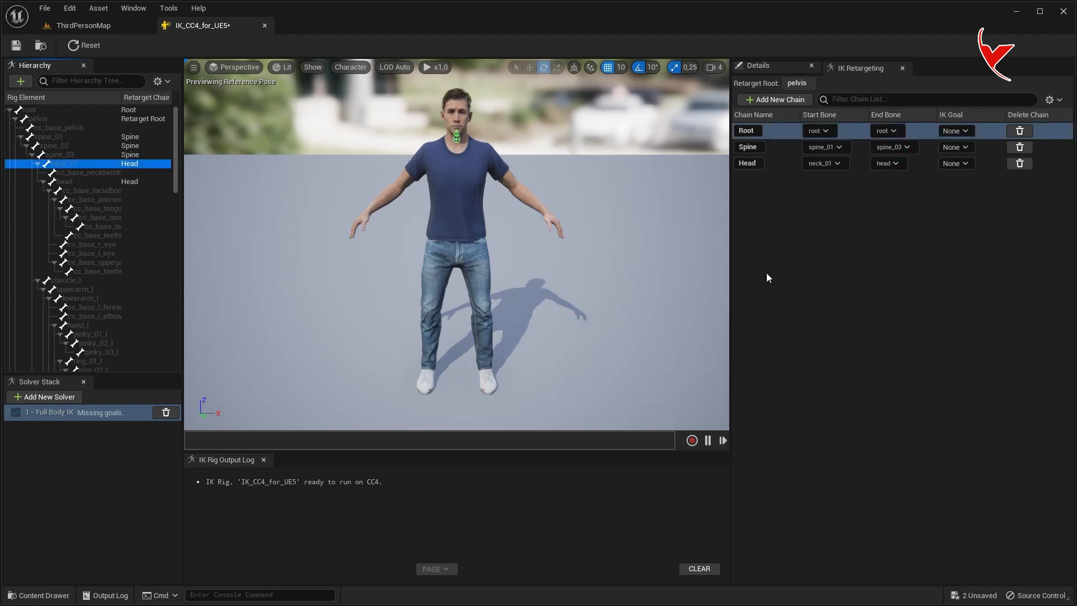
Step: Create a retarget chain named LeftClavicle from the clavicle_l bone without a goal
{"action": "left_click", "coordinate": [83, 281]}
{"action": "right_click", "coordinate": [83, 281]}
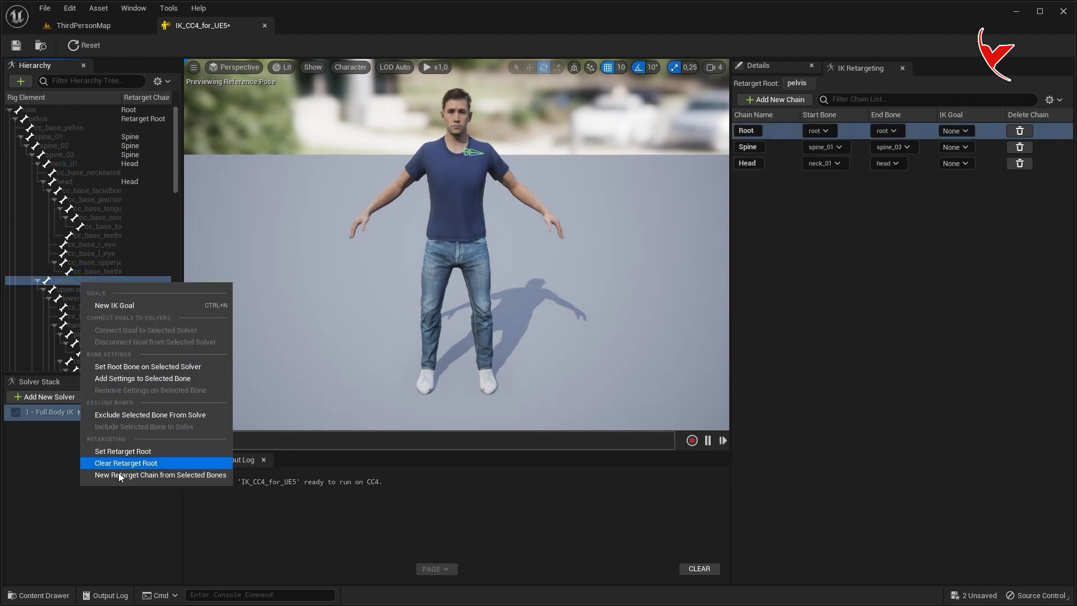
{"action": "left_click", "coordinate": [129, 478]}
{"action": "double_click", "coordinate": [538, 299]}
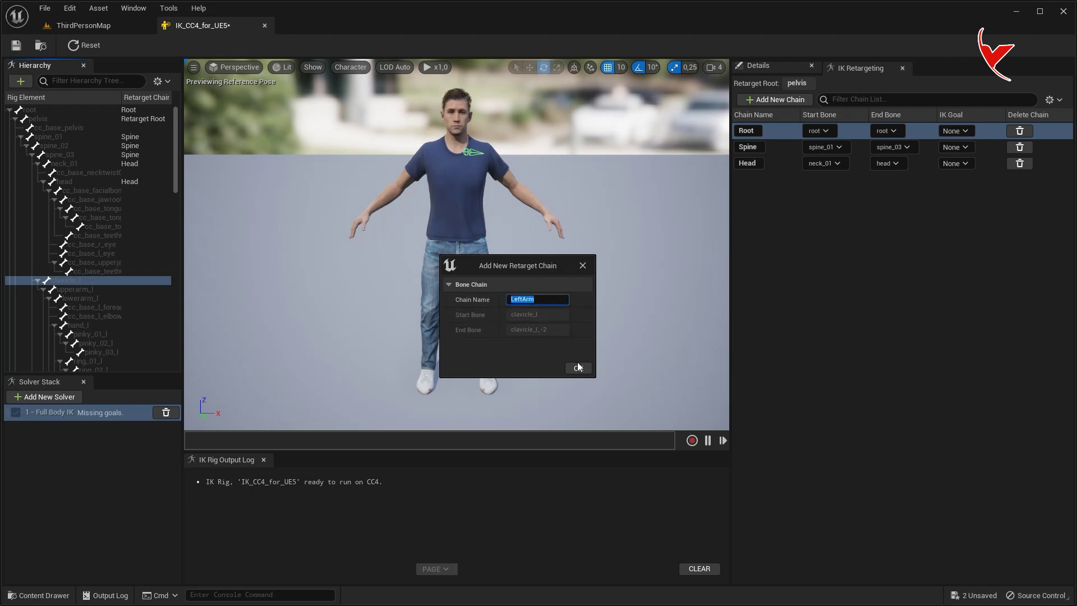
{"action": "type", "text": "LeftClavicle"}
{"action": "left_click", "coordinate": [578, 370]}
{"action": "left_click", "coordinate": [582, 323]}
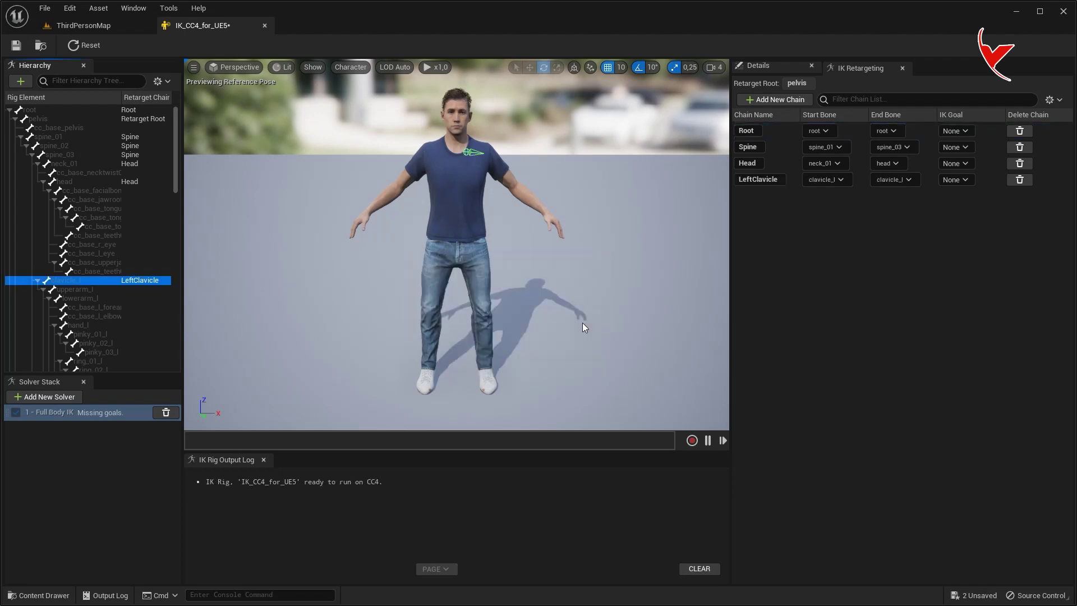
Step: Add a new IK goal to the hand_l bone
{"action": "left_click_drag", "start_coordinate": [175, 172], "coordinate": [175, 197]}
{"action": "left_click", "coordinate": [90, 209]}
{"action": "right_click", "coordinate": [93, 211]}
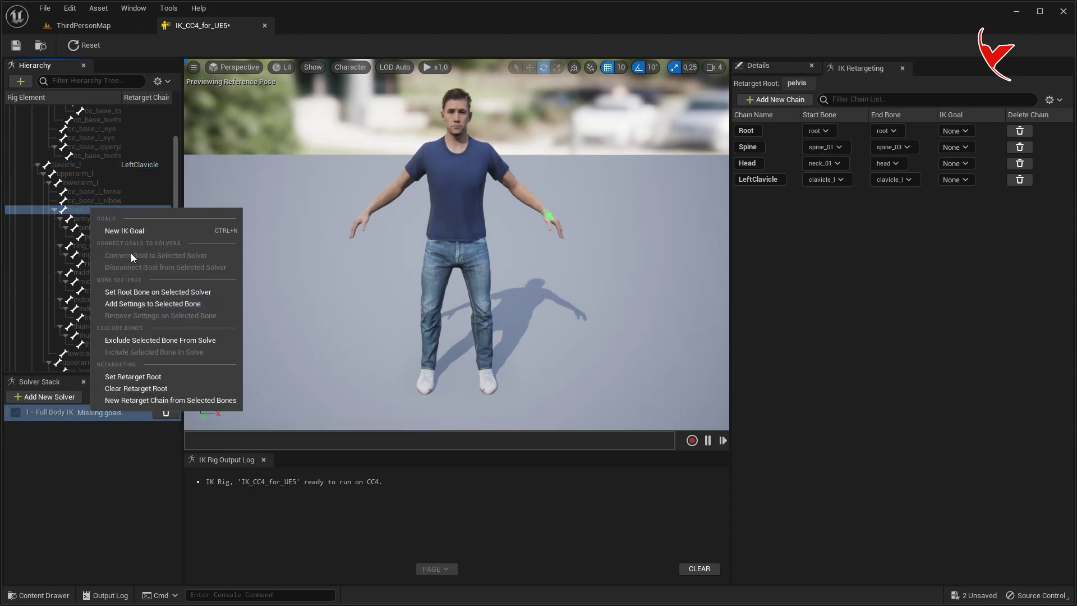
{"action": "left_click", "coordinate": [129, 231]}
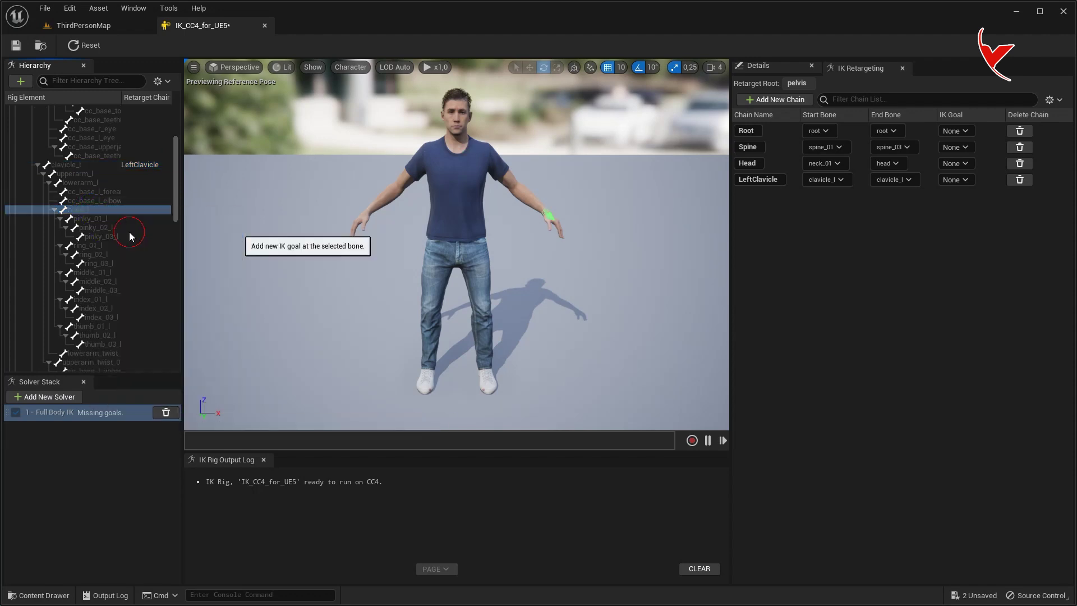
Step: Create a retarget chain named LeftArm from upperarm_l to hand_l and assign hand_l_Goal as its IK goal
{"action": "left_click", "coordinate": [89, 173]}
{"action": "right_click", "coordinate": [89, 174]}
{"action": "left_click", "coordinate": [139, 365]}
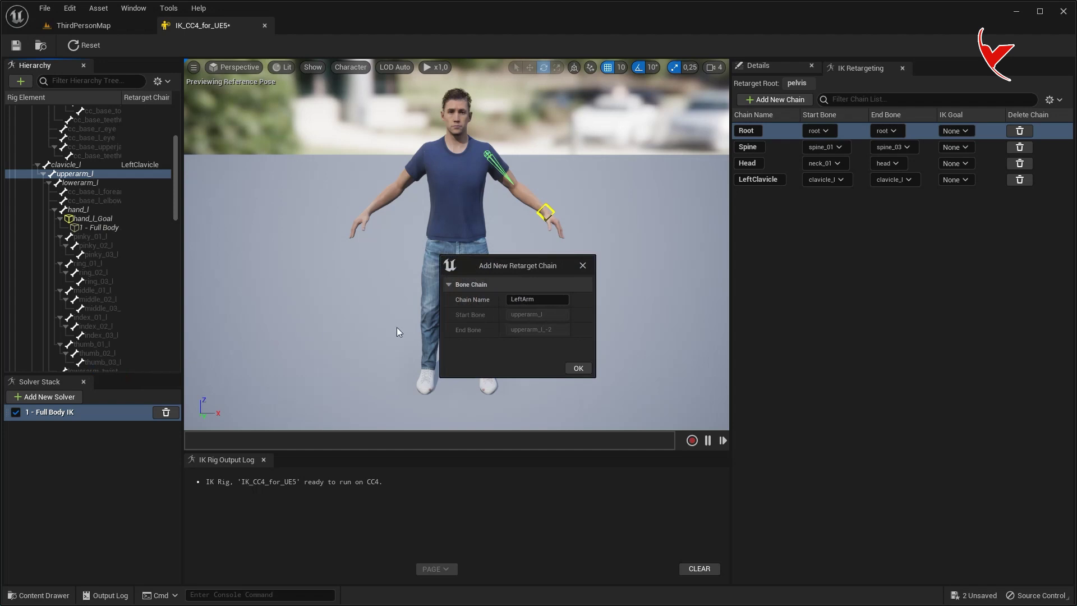
{"action": "left_click", "coordinate": [584, 368]}
{"action": "left_click", "coordinate": [581, 339]}
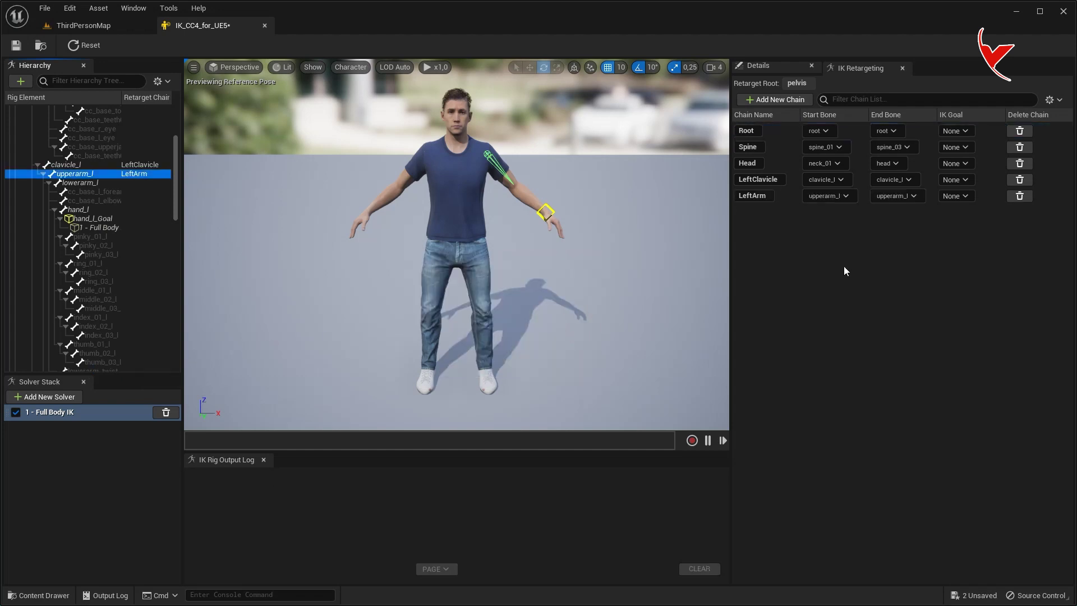
{"action": "left_click", "coordinate": [895, 196]}
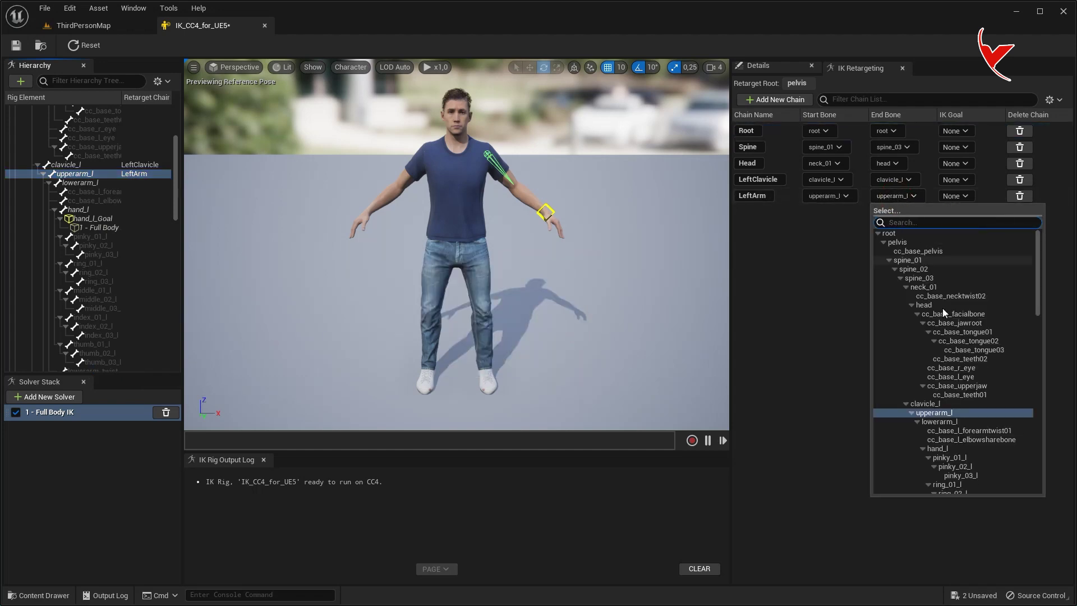
{"action": "left_click", "coordinate": [947, 447]}
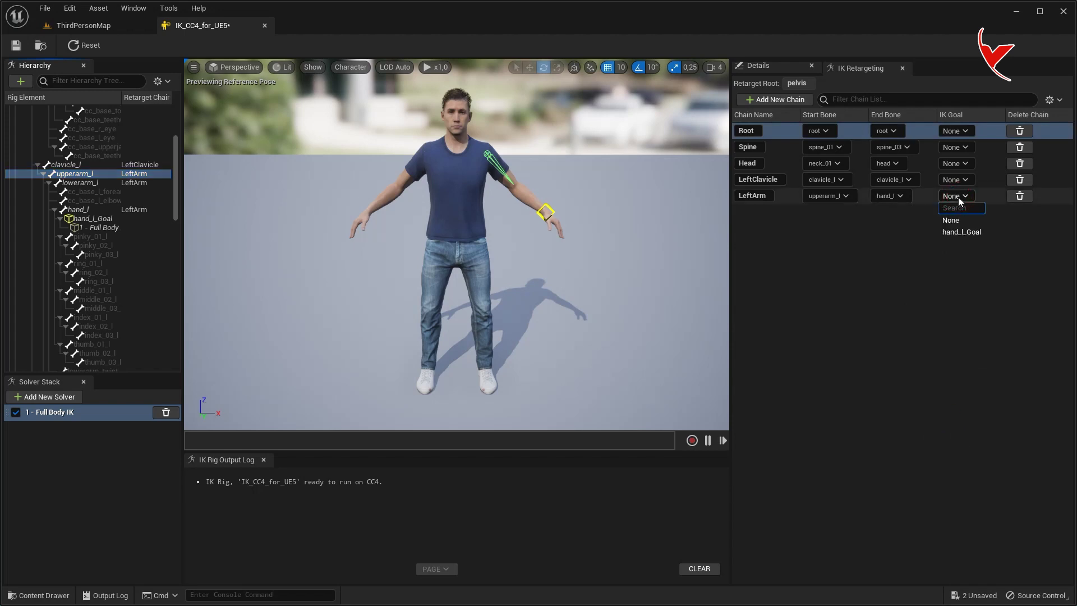
{"action": "left_click", "coordinate": [964, 232]}
Step: Create a retarget chain named LeftPinky from pinky_01_l to pinky_03_l without a goal
{"action": "scroll", "coordinate": [120, 247], "scroll_direction": "down", "scroll_amount": 2}
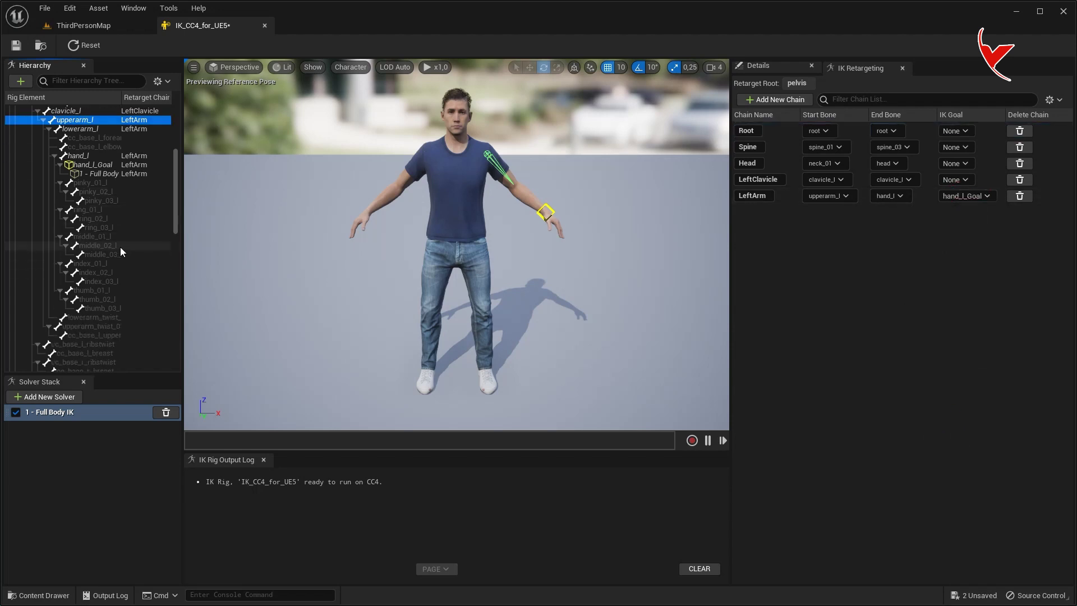
{"action": "left_click", "coordinate": [96, 183]}
{"action": "left_click", "coordinate": [99, 201], "text": "shift"}
{"action": "right_click", "coordinate": [99, 201]}
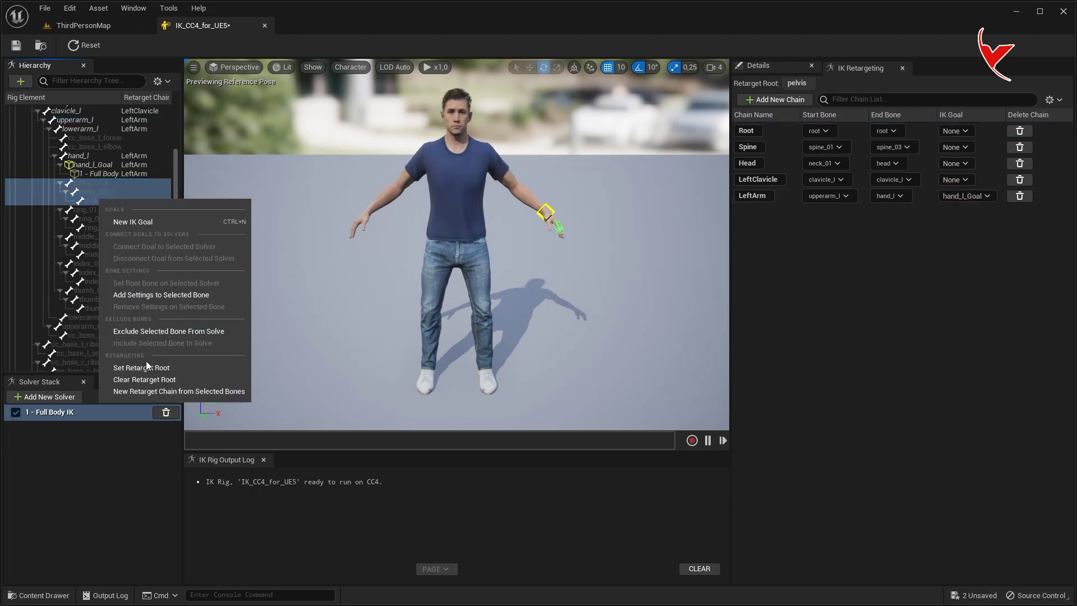
{"action": "left_click", "coordinate": [168, 391]}
{"action": "left_click", "coordinate": [573, 366]}
{"action": "left_click", "coordinate": [579, 324]}
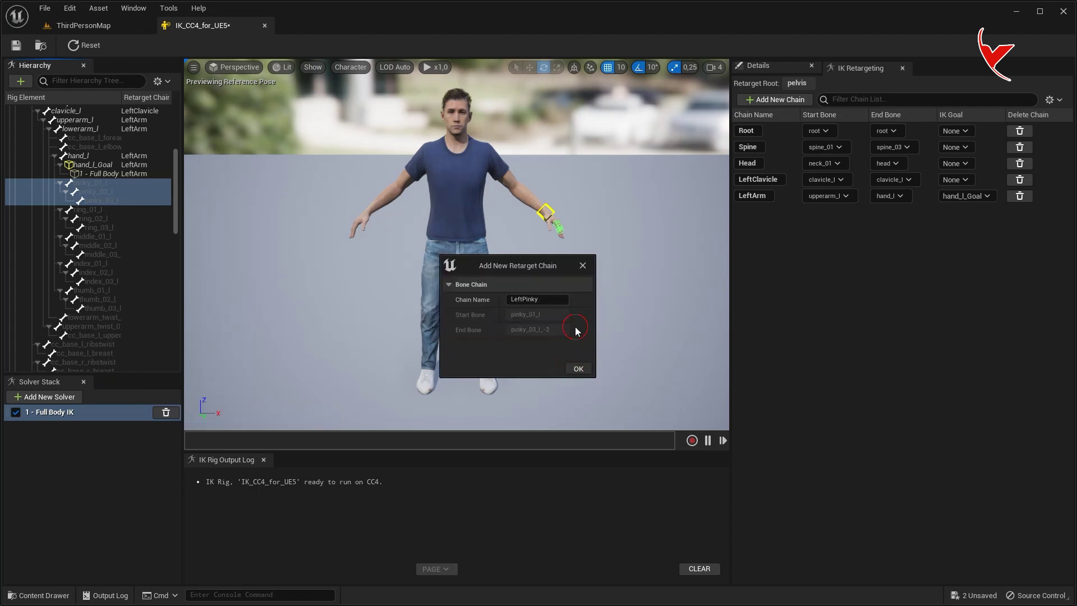
Step: Create a retarget chain named LeftRing from ring_01_l to ring_03_l without a goal
{"action": "left_click", "coordinate": [102, 211]}
{"action": "left_click", "coordinate": [104, 229], "text": "shift"}
{"action": "right_click", "coordinate": [105, 230]}
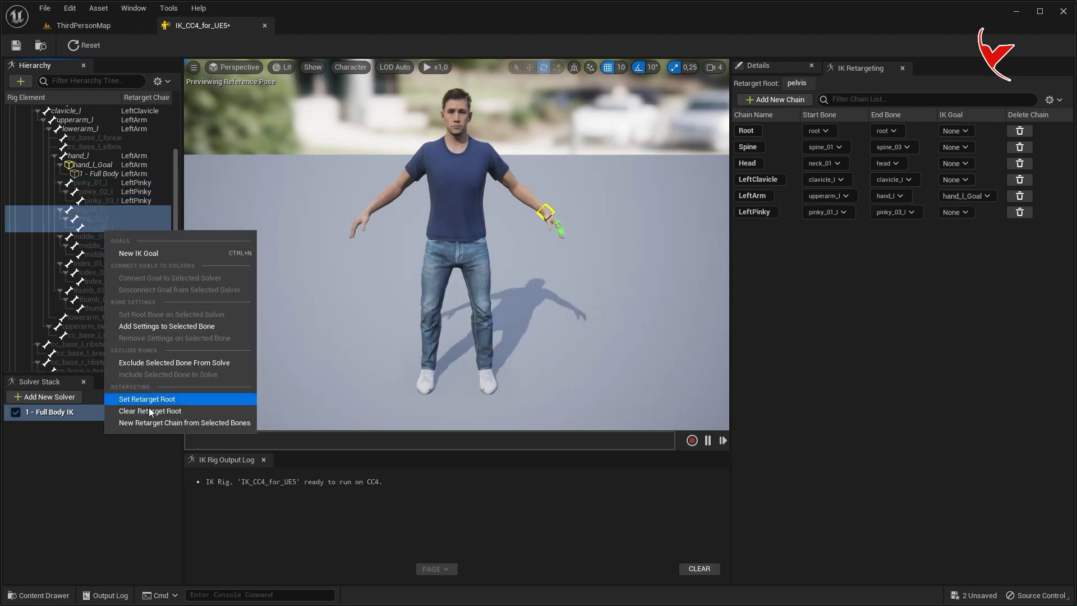
{"action": "left_click", "coordinate": [151, 422]}
{"action": "left_click", "coordinate": [576, 368]}
{"action": "left_click", "coordinate": [586, 320]}
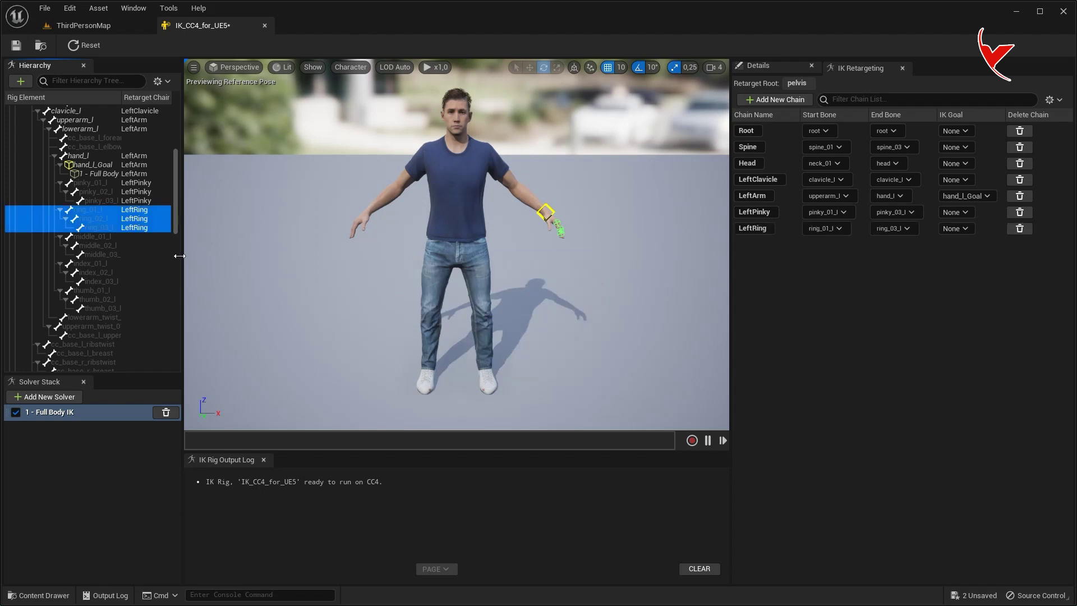
Step: Create a retarget chain named LeftMiddle from middle_01_l to middle_03_l without a goal
{"action": "left_click", "coordinate": [107, 237]}
{"action": "left_click", "coordinate": [113, 255], "text": "shift"}
{"action": "right_click", "coordinate": [112, 255]}
{"action": "left_click", "coordinate": [157, 432]}
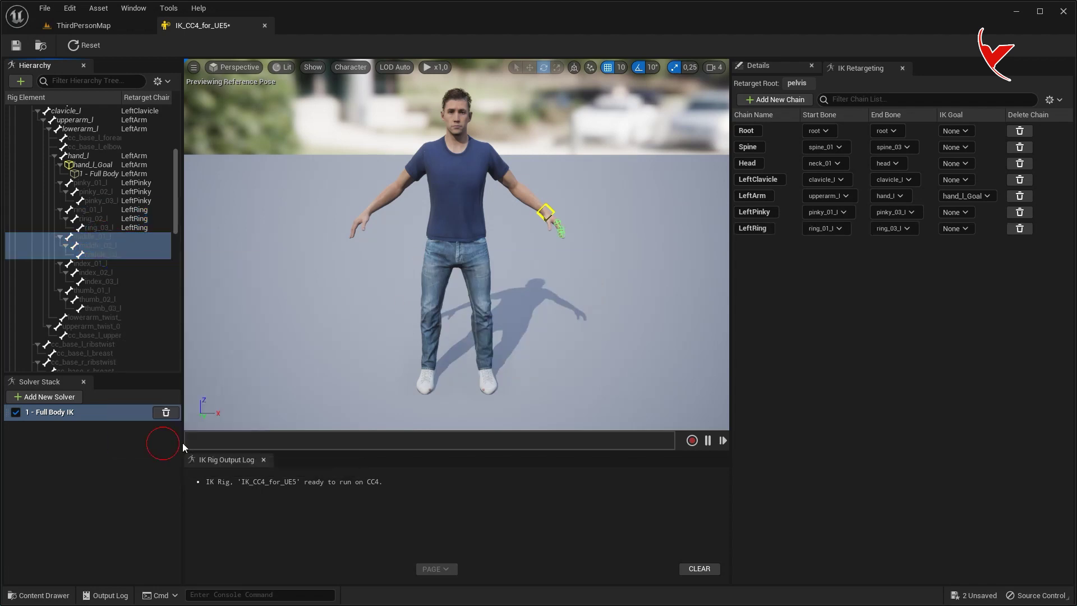
{"action": "left_click", "coordinate": [578, 368]}
{"action": "left_click", "coordinate": [594, 325]}
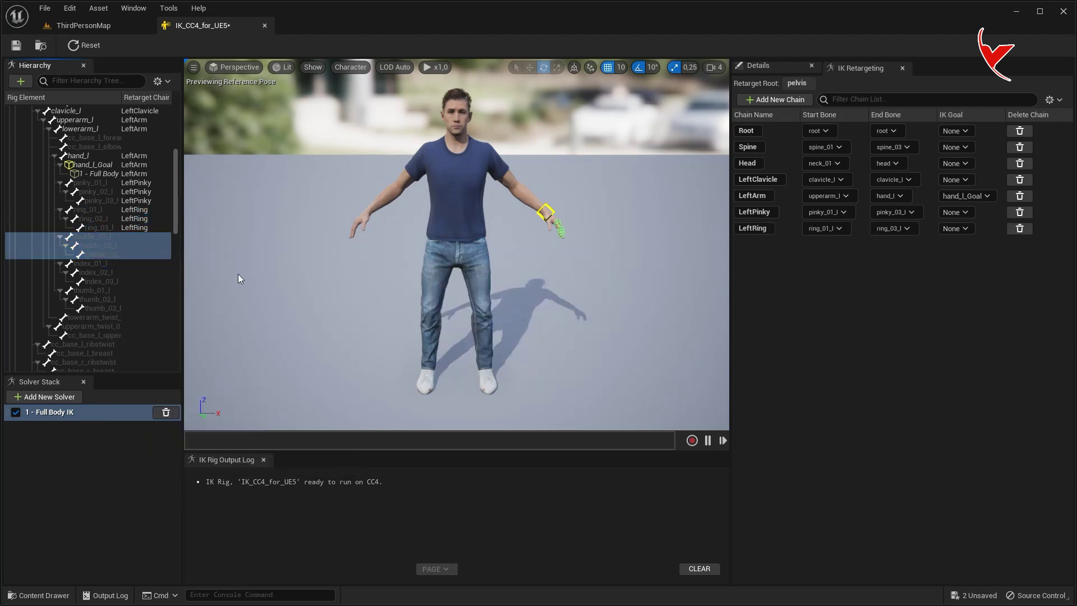
Step: Create a retarget chain named LeftIndex from index_01_l to index_03_l without a goal
{"action": "left_click", "coordinate": [108, 262]}
{"action": "left_click", "coordinate": [122, 281], "text": "shift"}
{"action": "right_click", "coordinate": [122, 280]}
{"action": "left_click", "coordinate": [168, 472]}
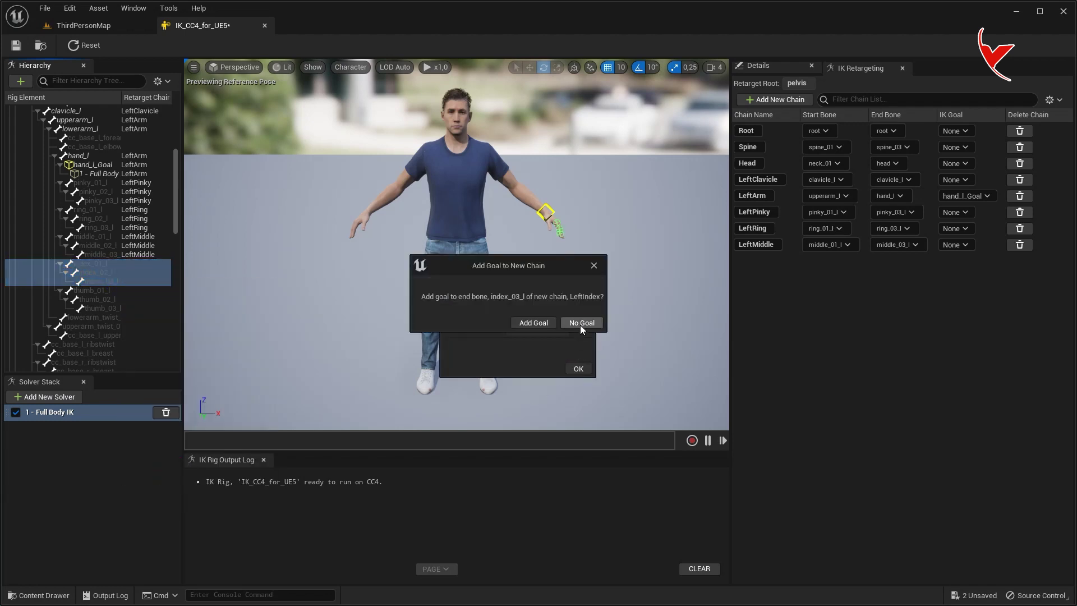
{"action": "left_click", "coordinate": [580, 323]}
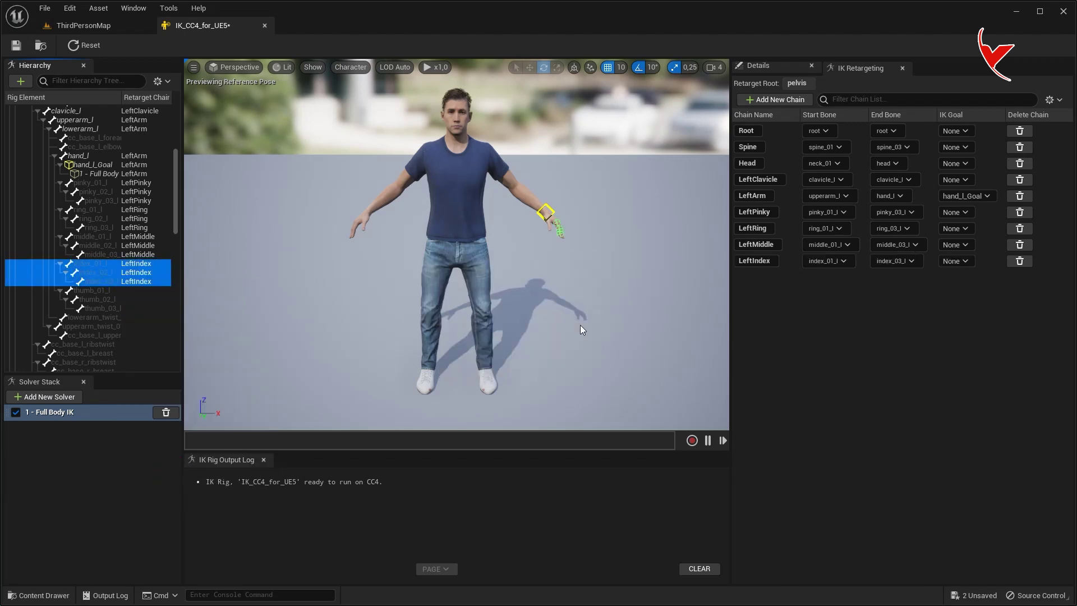
Step: Create a retarget chain named LeftThumb from thumb_01_l to thumb_03_l without a goal
{"action": "scroll", "coordinate": [146, 297], "scroll_direction": "down", "scroll_amount": 2}
{"action": "left_click", "coordinate": [120, 255]}
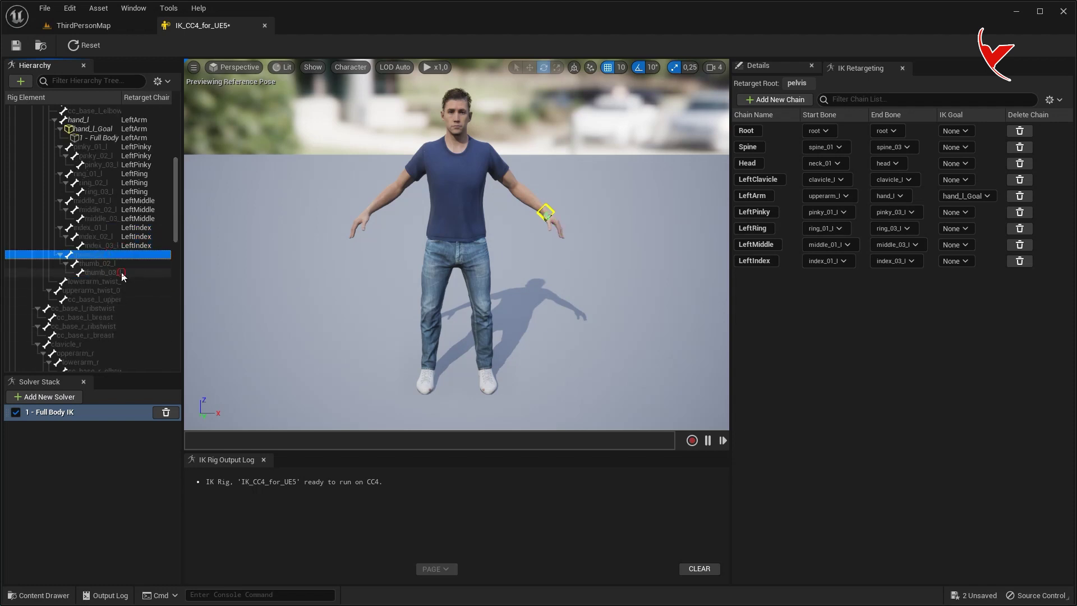
{"action": "left_click", "coordinate": [121, 271], "text": "shift"}
{"action": "right_click", "coordinate": [121, 272]}
{"action": "left_click", "coordinate": [163, 461]}
{"action": "left_click", "coordinate": [578, 368]}
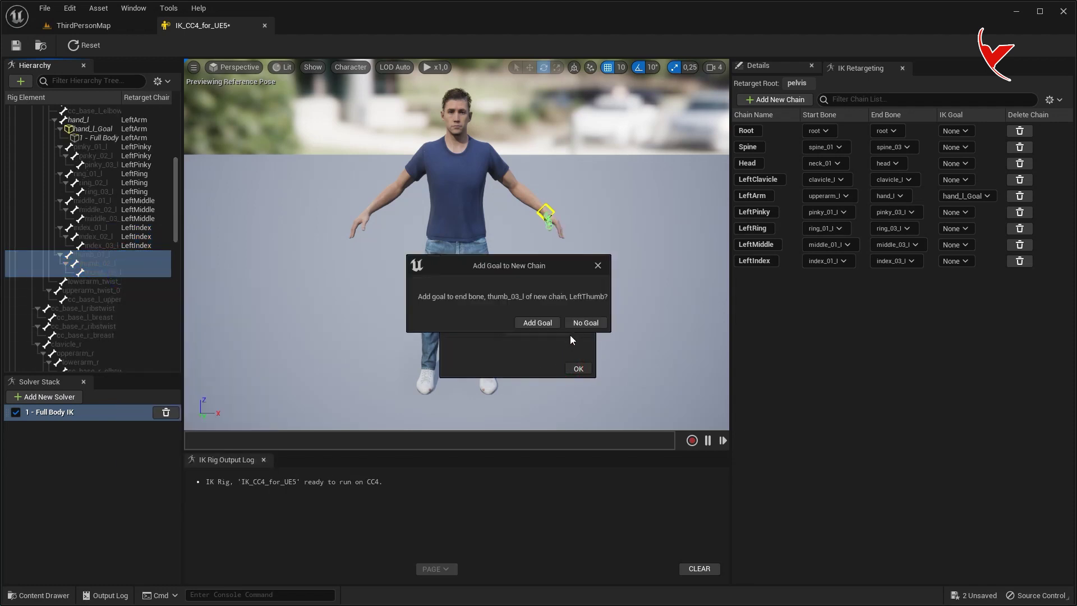
{"action": "left_click", "coordinate": [581, 323]}
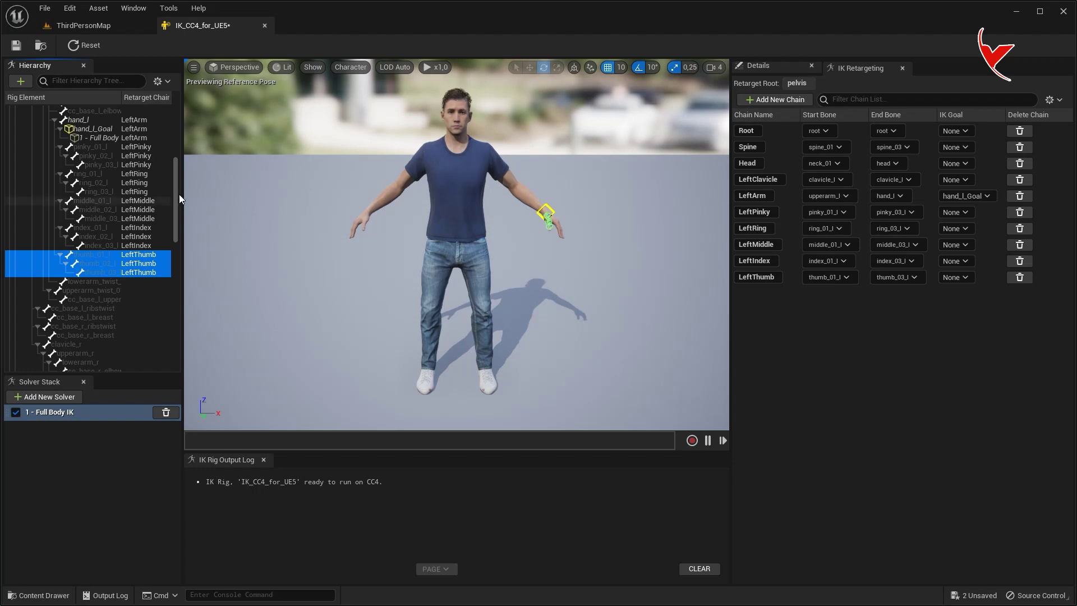
Step: Create a retarget chain named RightClavicle from the clavicle_r bone without a goal
{"action": "scroll", "coordinate": [176, 214], "scroll_direction": "down", "scroll_amount": 4}
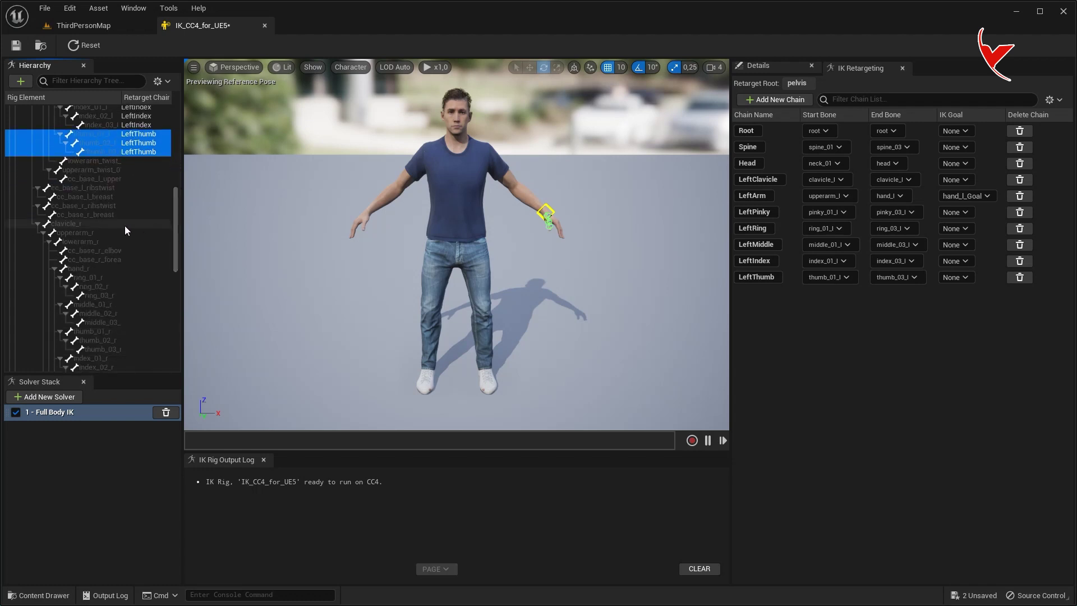
{"action": "left_click", "coordinate": [109, 225]}
{"action": "right_click", "coordinate": [109, 225]}
{"action": "left_click", "coordinate": [157, 413]}
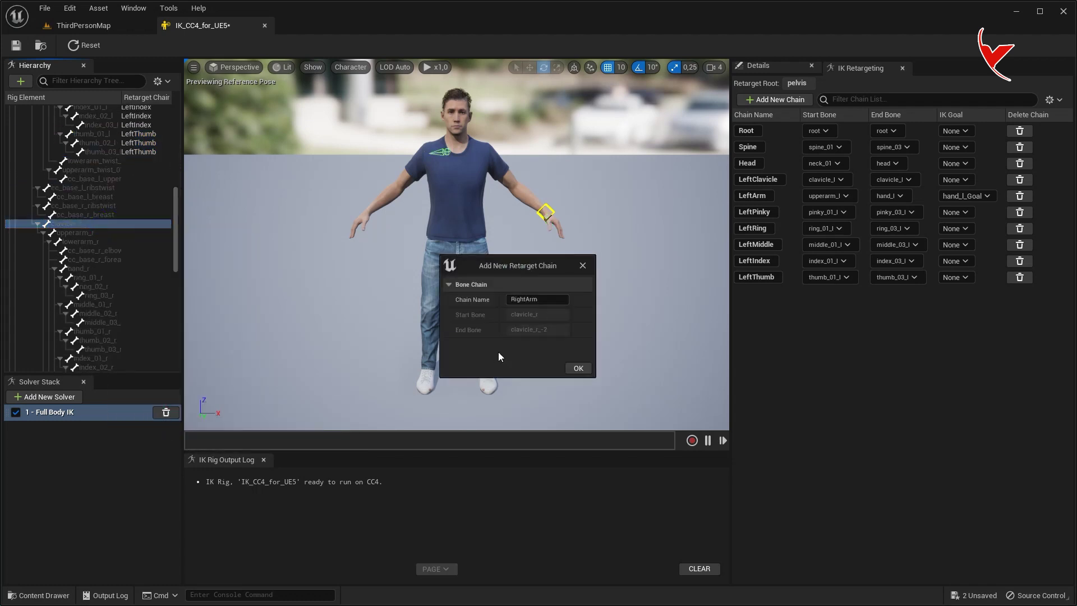
{"action": "double_click", "coordinate": [543, 300]}
{"action": "type", "text": "RightClavicle"}
{"action": "left_click", "coordinate": [577, 370]}
{"action": "left_click", "coordinate": [591, 324]}
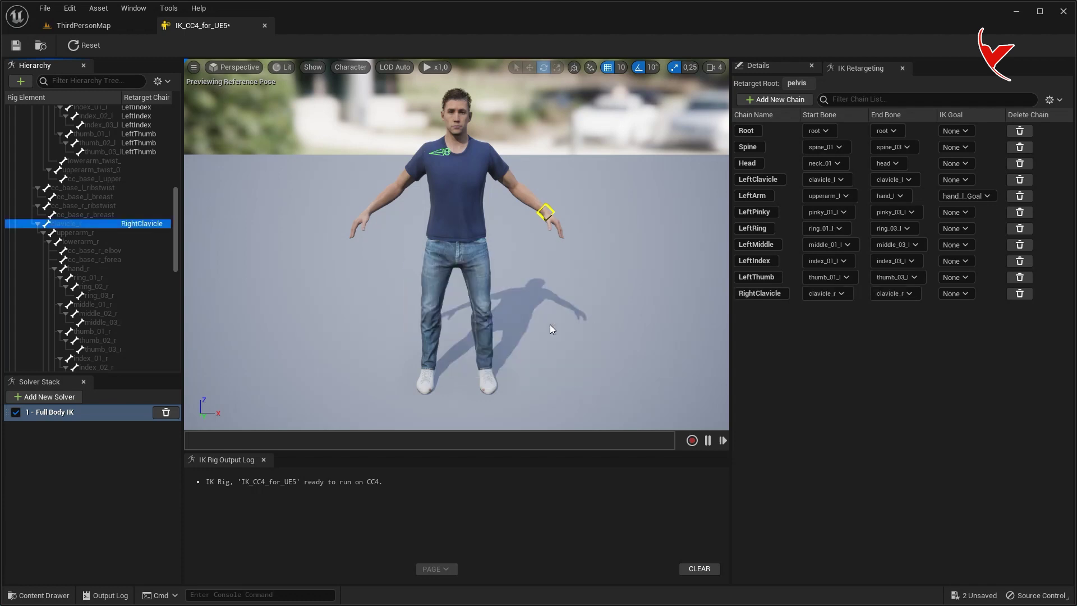
Step: Add a new IK goal to the hand_r bone
{"action": "left_click", "coordinate": [90, 270]}
{"action": "right_click", "coordinate": [91, 271]}
{"action": "left_click", "coordinate": [122, 295]}
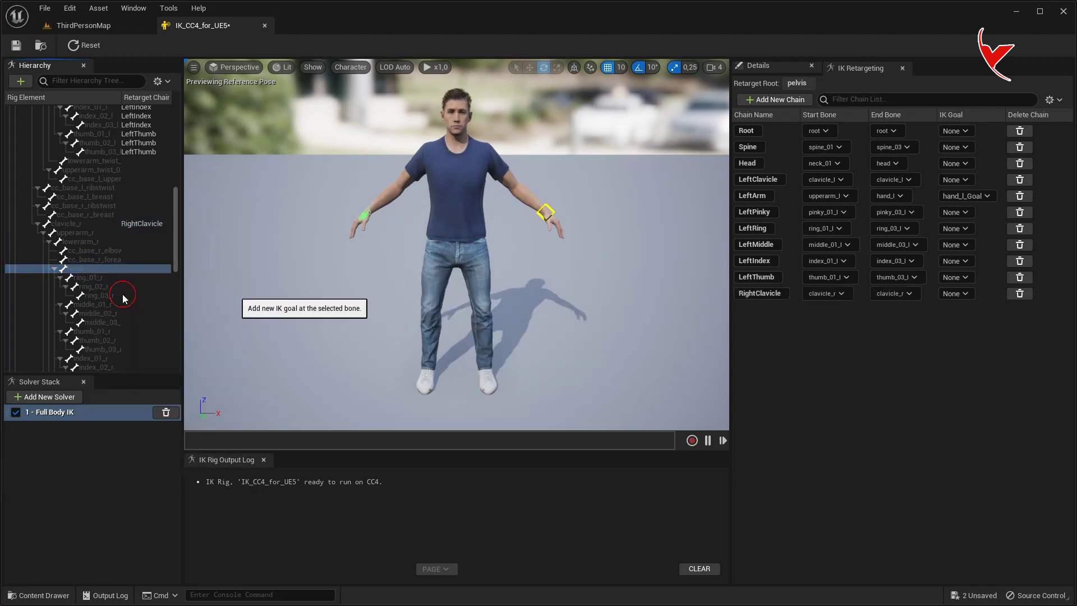
Step: Create a retarget chain named RightArm starting at upperarm_r without a goal and set its end bone to hand_r
{"action": "left_click", "coordinate": [89, 233]}
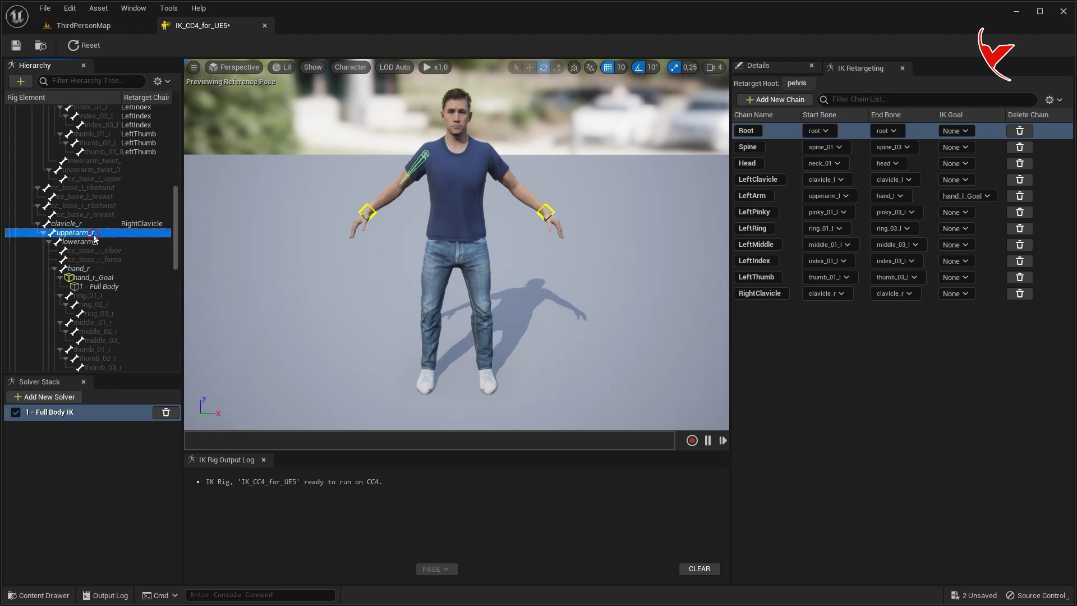
{"action": "right_click", "coordinate": [93, 234]}
{"action": "left_click", "coordinate": [142, 428]}
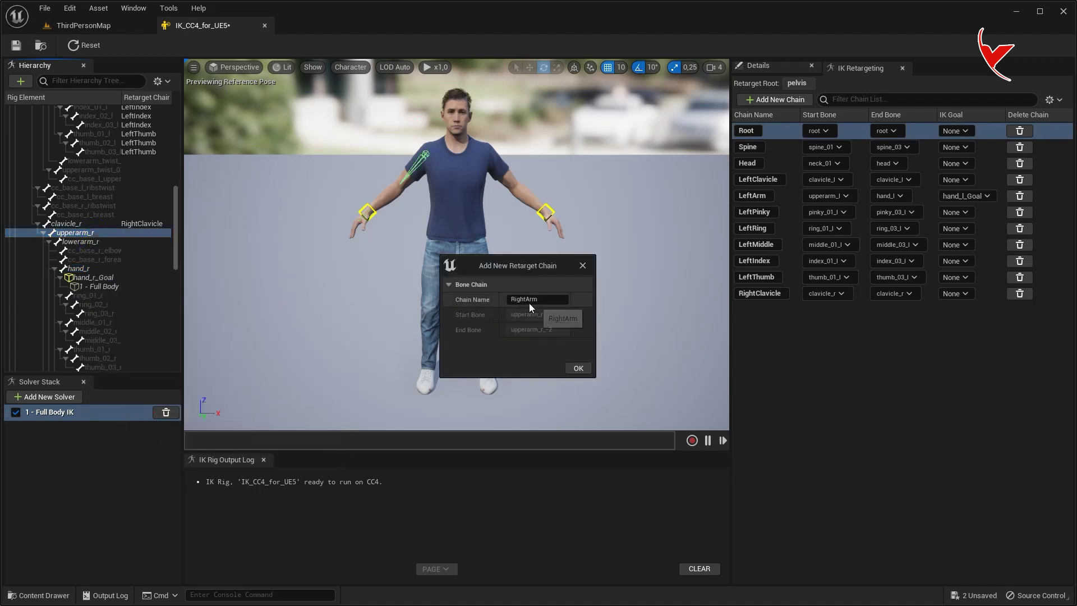
{"action": "left_click", "coordinate": [578, 369]}
{"action": "left_click", "coordinate": [584, 323]}
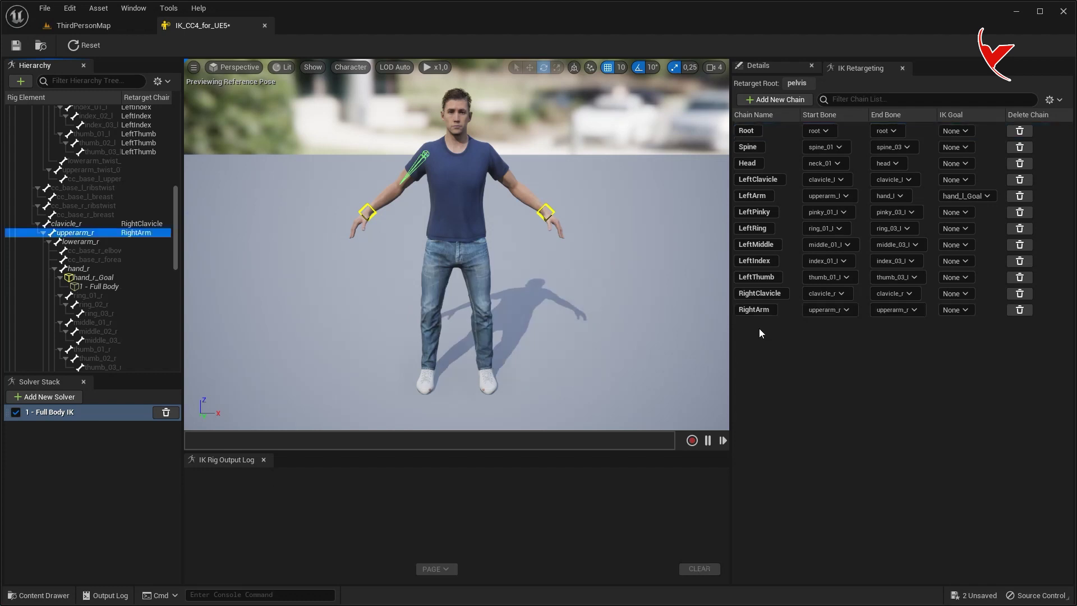
{"action": "left_click", "coordinate": [907, 312]}
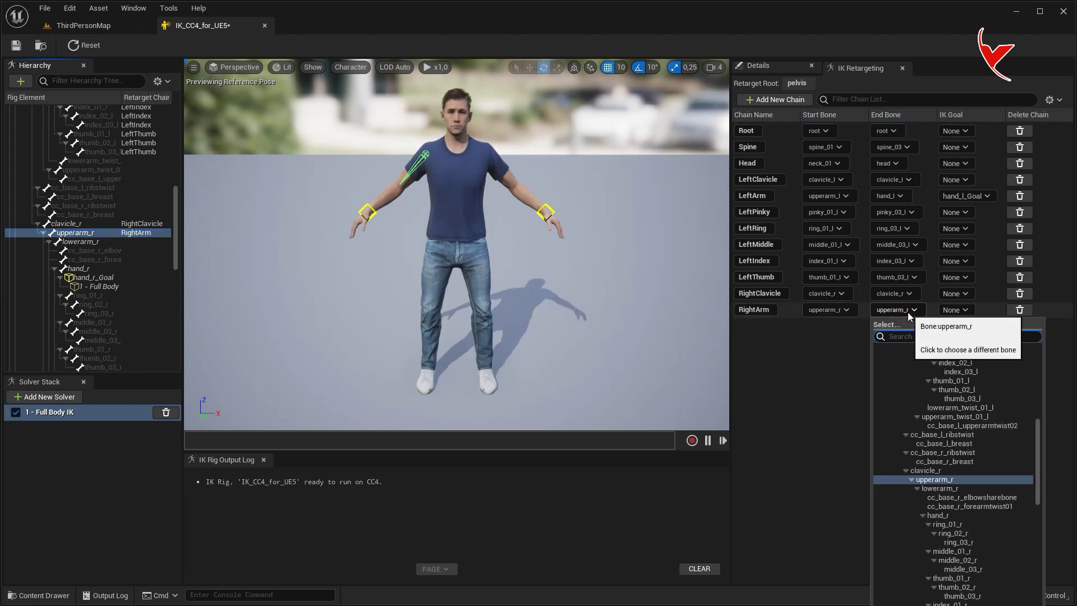
{"action": "left_click", "coordinate": [938, 515]}
Step: Create a retarget chain named RightRing from ring_01_r to ring_03_r without a goal
{"action": "scroll", "coordinate": [138, 285], "scroll_direction": "down", "scroll_amount": 4}
{"action": "scroll", "coordinate": [129, 254], "scroll_direction": "down", "scroll_amount": 1}
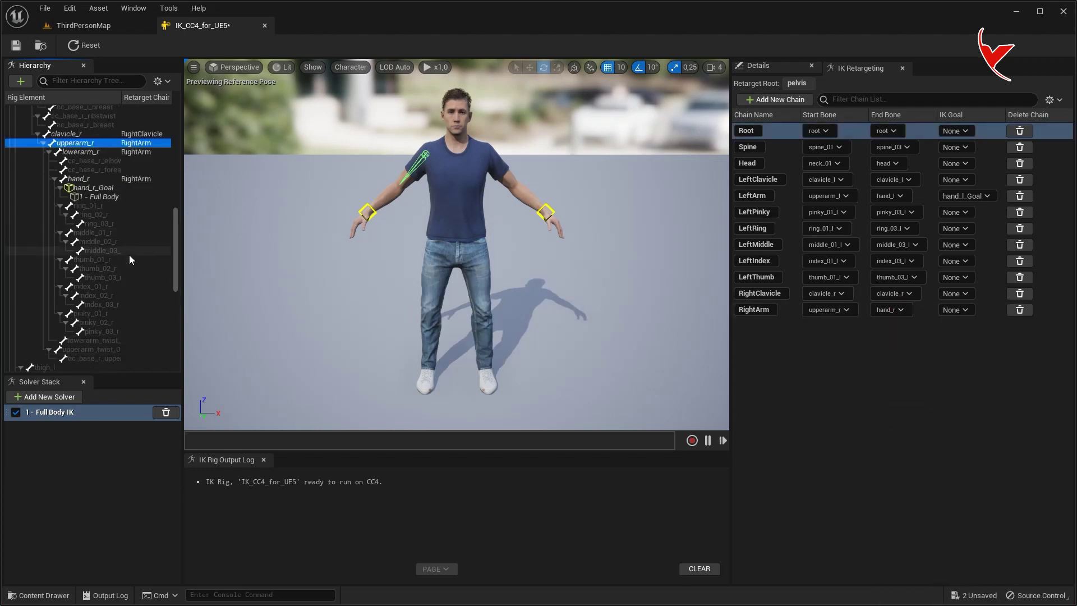
{"action": "left_click", "coordinate": [112, 206]}
{"action": "left_click", "coordinate": [106, 222], "text": "shift"}
{"action": "right_click", "coordinate": [105, 222]}
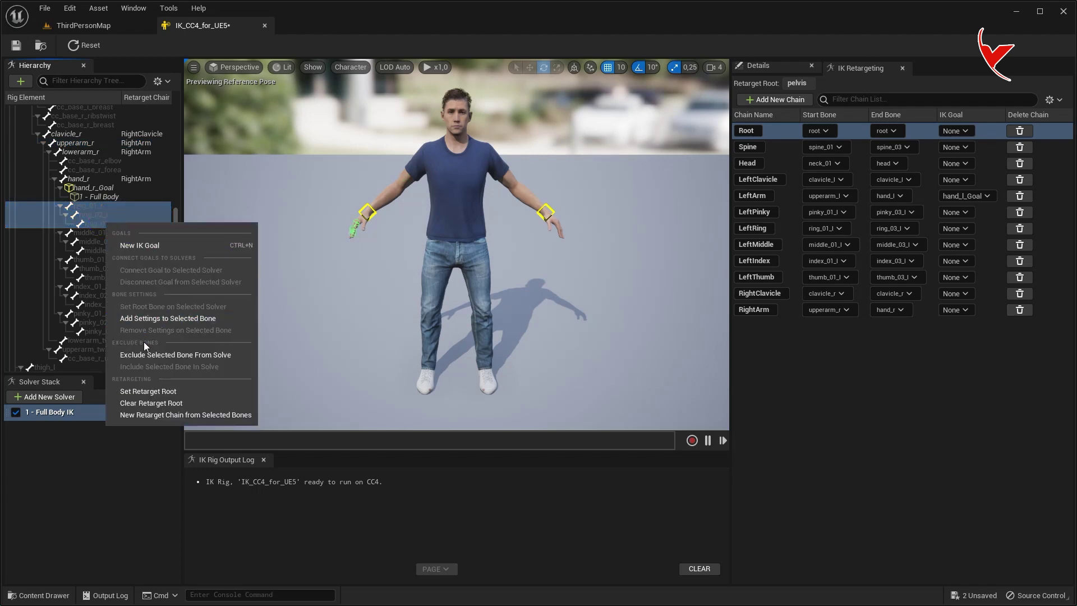
{"action": "left_click", "coordinate": [146, 415]}
{"action": "left_click", "coordinate": [578, 366]}
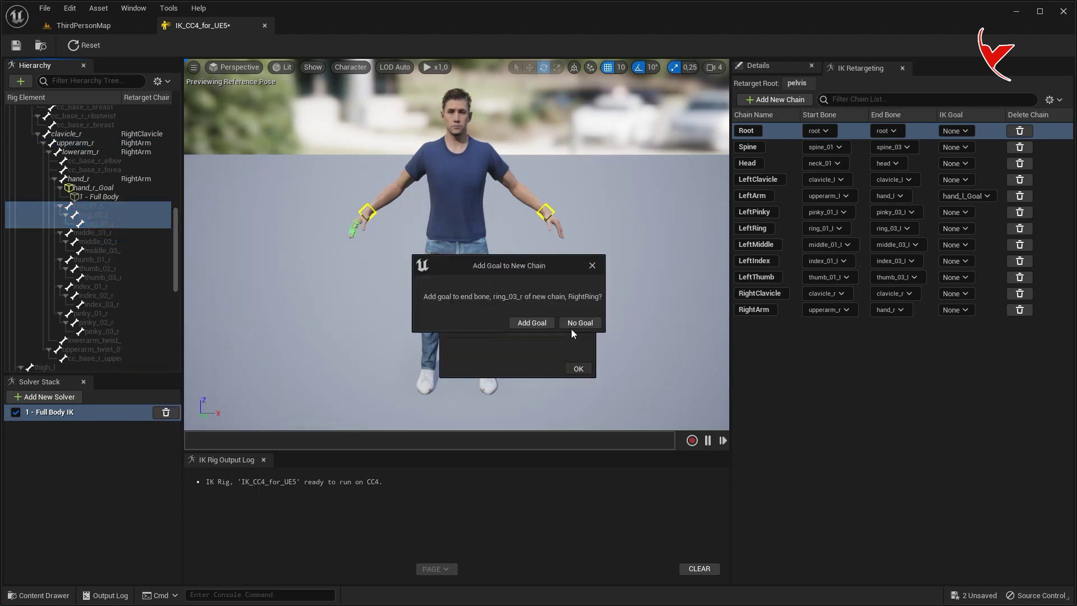
{"action": "left_click", "coordinate": [581, 329]}
Step: Create a retarget chain named RightMiddle from middle_01_r to middle_03_r without a goal
{"action": "left_click", "coordinate": [103, 235]}
{"action": "left_click", "coordinate": [103, 249], "text": "shift"}
{"action": "right_click", "coordinate": [103, 249]}
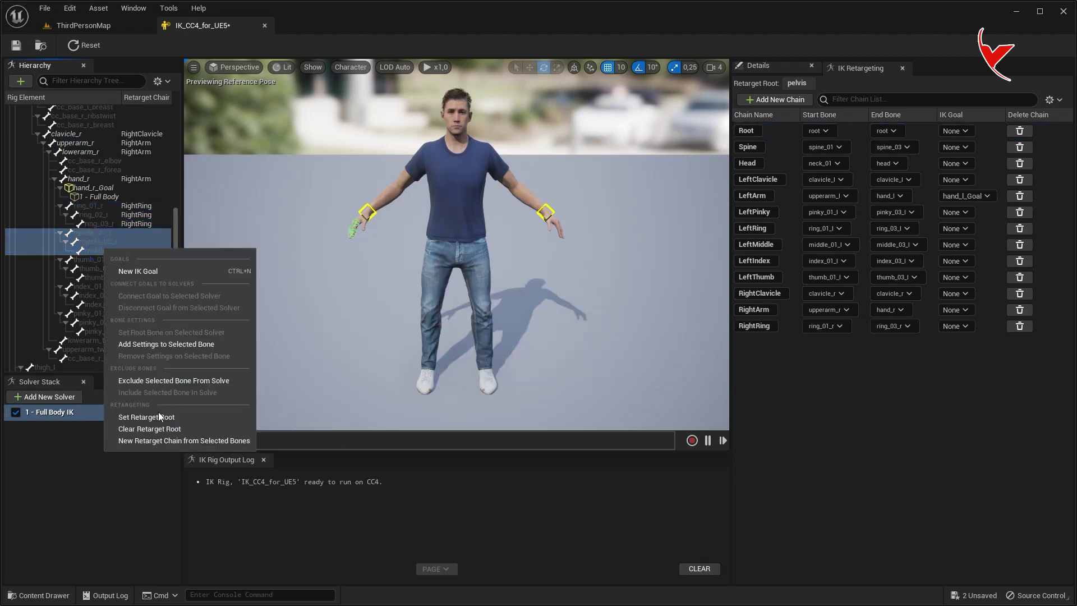
{"action": "left_click", "coordinate": [147, 439]}
{"action": "left_click", "coordinate": [566, 373]}
{"action": "left_click", "coordinate": [583, 327]}
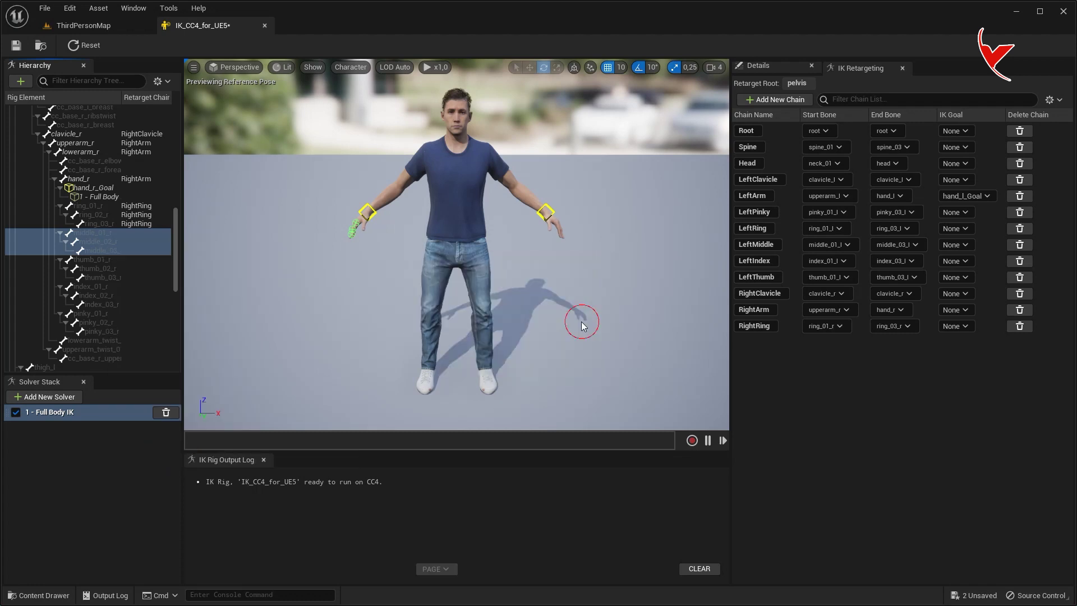
Step: Create a retarget chain named RightThumb from thumb_01_r to thumb_03_r without a goal
{"action": "left_click", "coordinate": [129, 261]}
{"action": "left_click", "coordinate": [122, 277], "text": "shift"}
{"action": "right_click", "coordinate": [123, 277]}
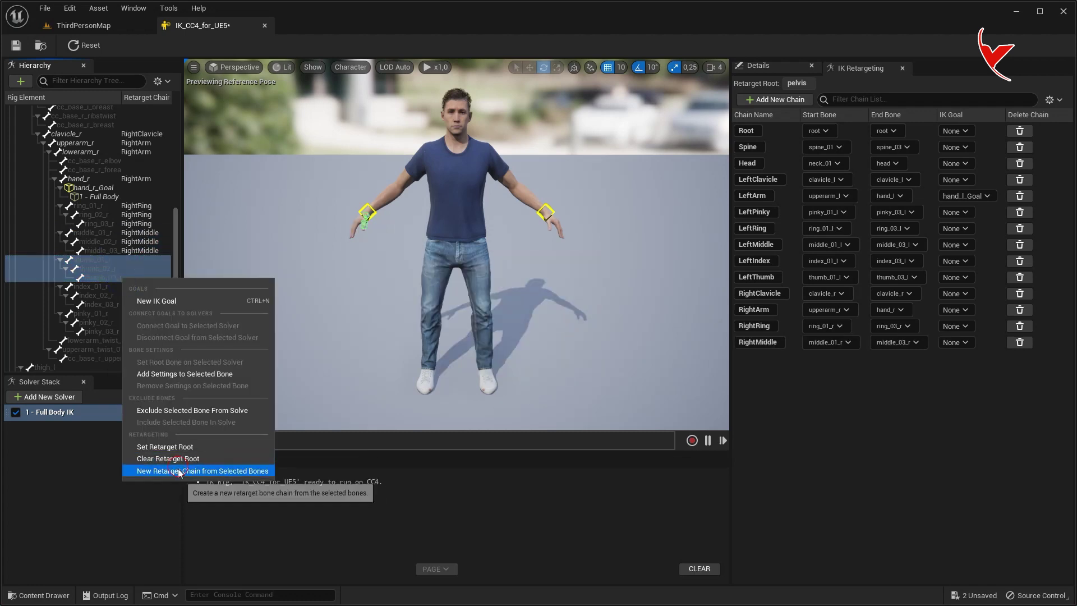
{"action": "left_click", "coordinate": [147, 473]}
{"action": "left_click", "coordinate": [578, 368]}
{"action": "left_click", "coordinate": [587, 322]}
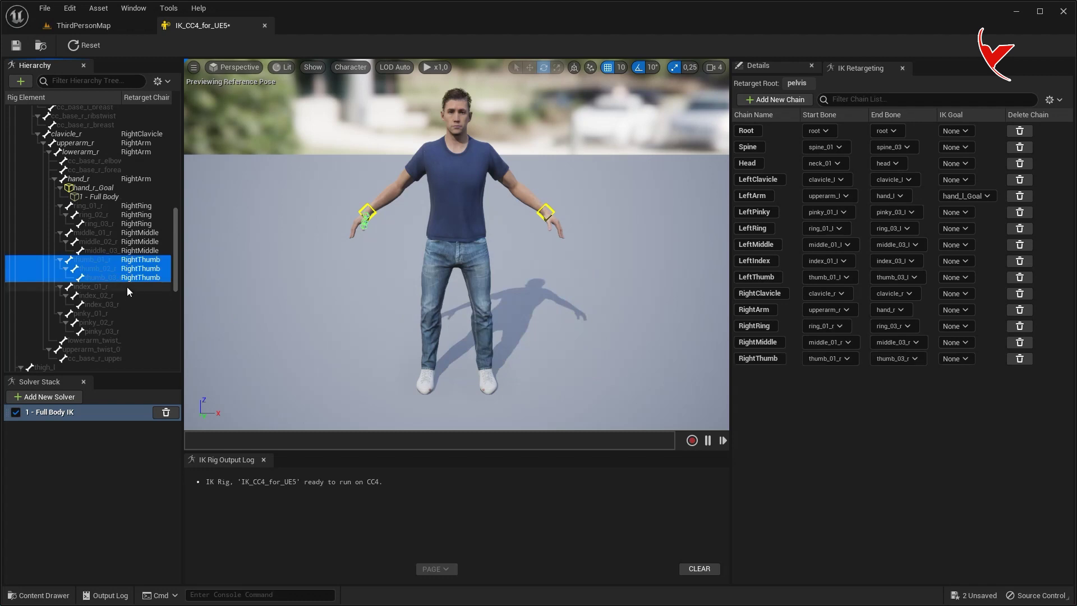
Step: Create a retarget chain named RightIndex from index_01_r to index_03_r without a goal
{"action": "left_click", "coordinate": [130, 287]}
{"action": "left_click", "coordinate": [122, 304], "text": "shift"}
{"action": "right_click", "coordinate": [122, 305]}
{"action": "left_click", "coordinate": [169, 495]}
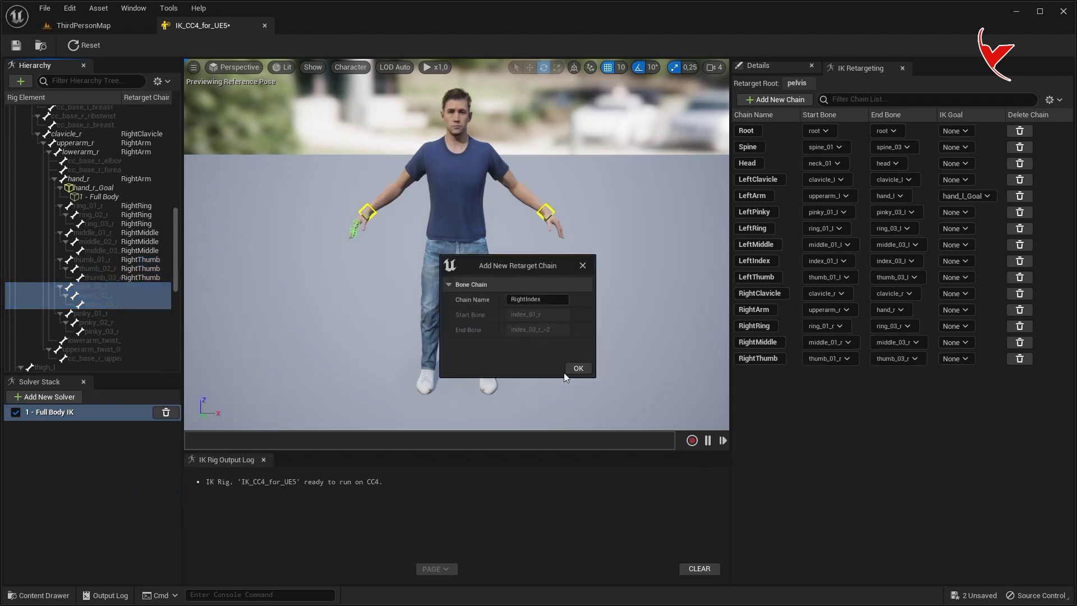
{"action": "left_click", "coordinate": [577, 368]}
{"action": "left_click", "coordinate": [588, 324]}
Step: Create a retarget chain named RightPinky from pinky_01_r to pinky_03_r without a goal
{"action": "left_click", "coordinate": [122, 313]}
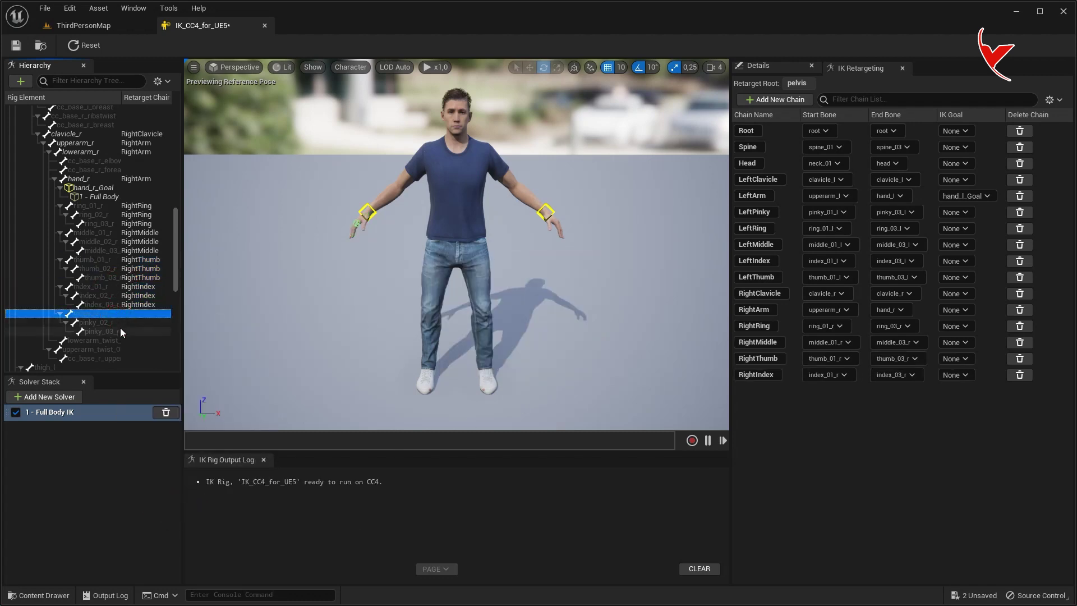
{"action": "left_click", "coordinate": [122, 330], "text": "shift"}
{"action": "right_click", "coordinate": [122, 330]}
{"action": "left_click", "coordinate": [157, 521]}
{"action": "left_click", "coordinate": [571, 368]}
{"action": "left_click", "coordinate": [587, 323]}
Step: Save the IK rig and assign hand_r_Goal as the IK goal of the RightArm chain
{"action": "scroll", "coordinate": [126, 302], "scroll_direction": "down", "scroll_amount": 8}
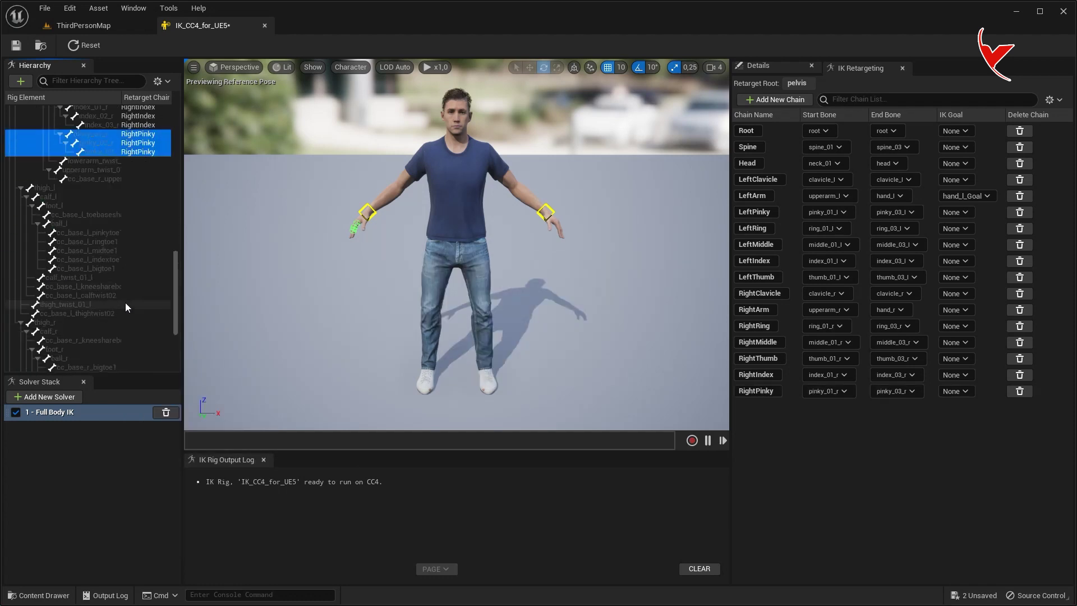
{"action": "key", "text": "ctrl+s"}
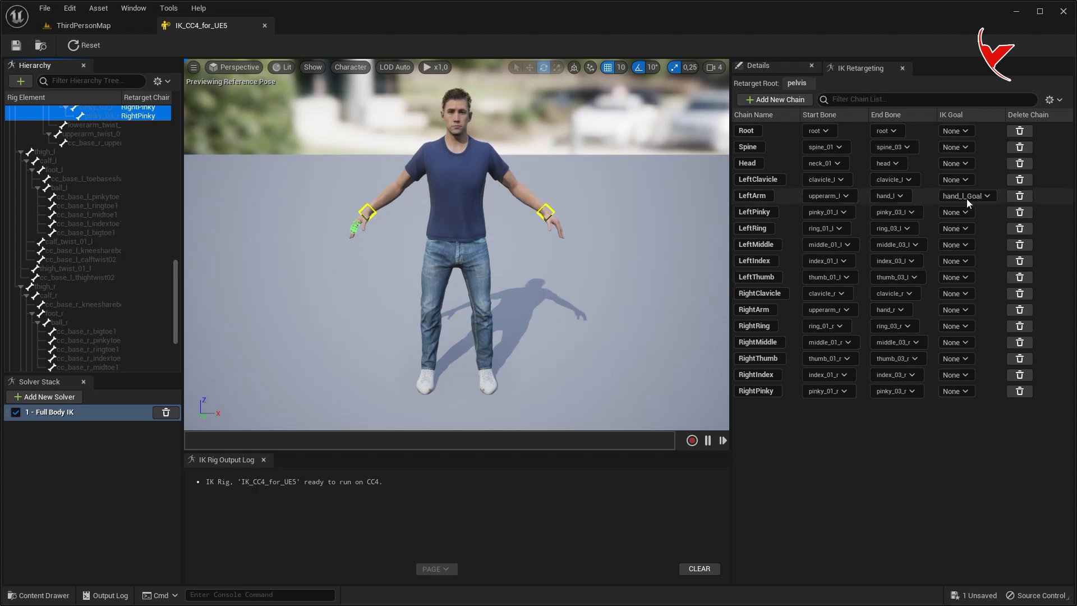
{"action": "left_click", "coordinate": [964, 311]}
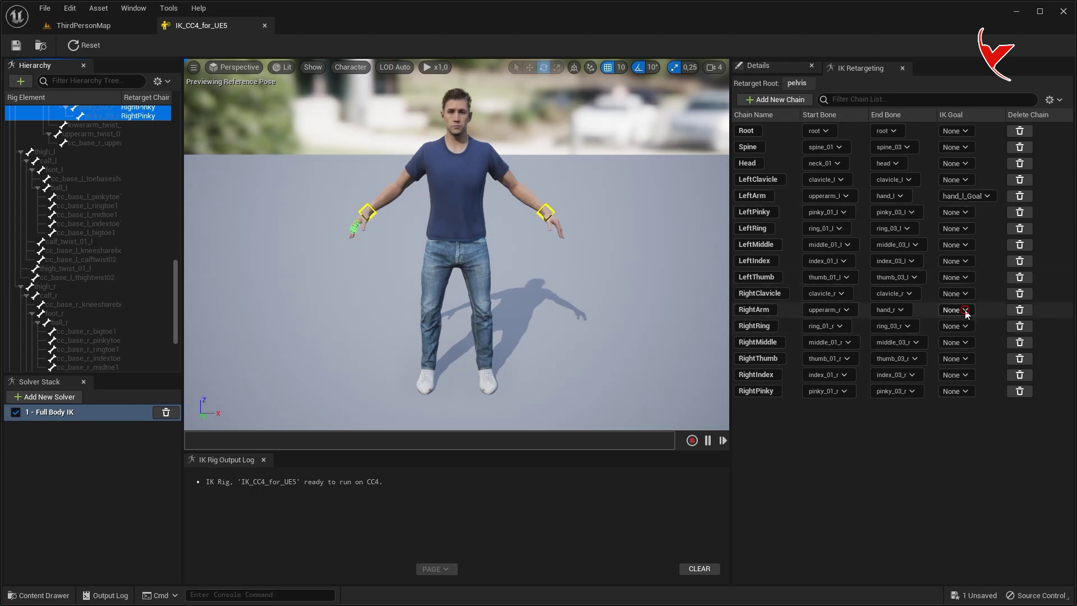
{"action": "left_click", "coordinate": [972, 358]}
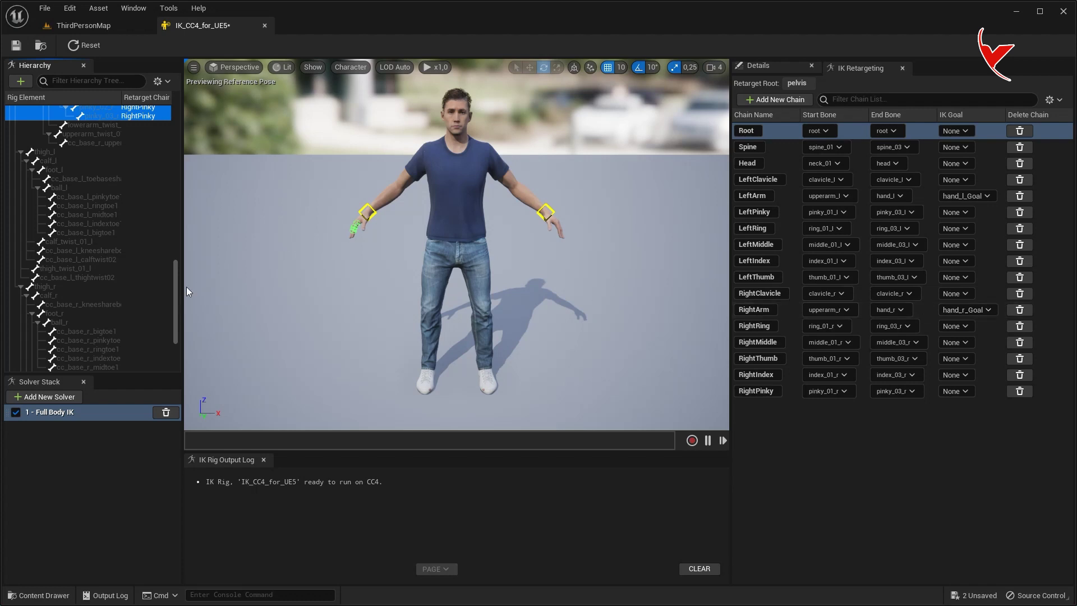
Step: Add a new IK goal to the ball_r bone of the right foot
{"action": "scroll", "coordinate": [110, 265], "scroll_direction": "down", "scroll_amount": 5}
{"action": "left_click", "coordinate": [76, 216]}
{"action": "right_click", "coordinate": [75, 215]}
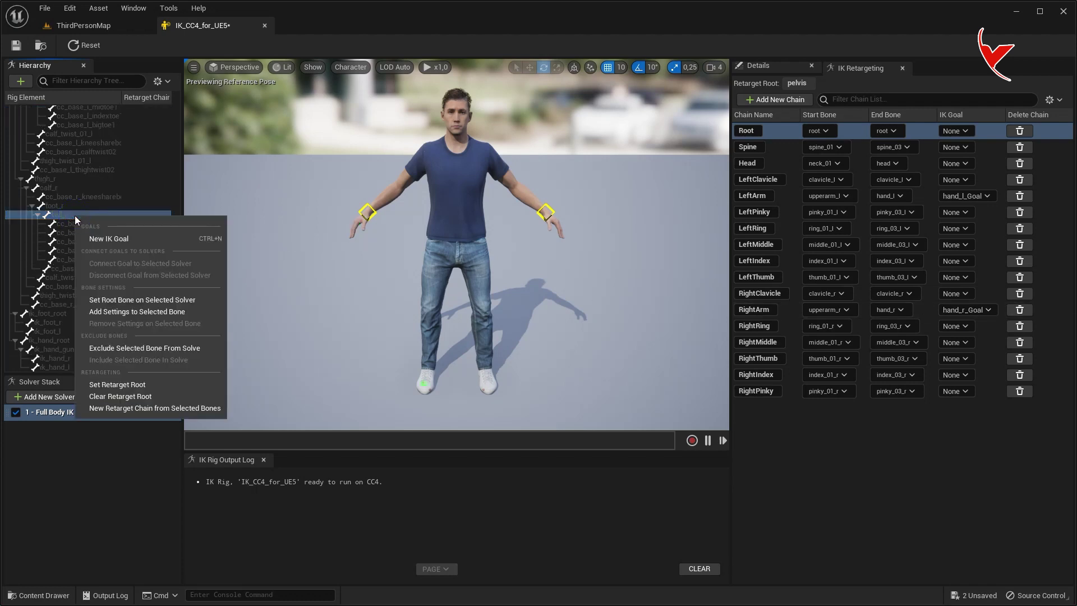
{"action": "left_click", "coordinate": [99, 238]}
{"action": "scroll", "coordinate": [101, 247], "scroll_direction": "up", "scroll_amount": 3}
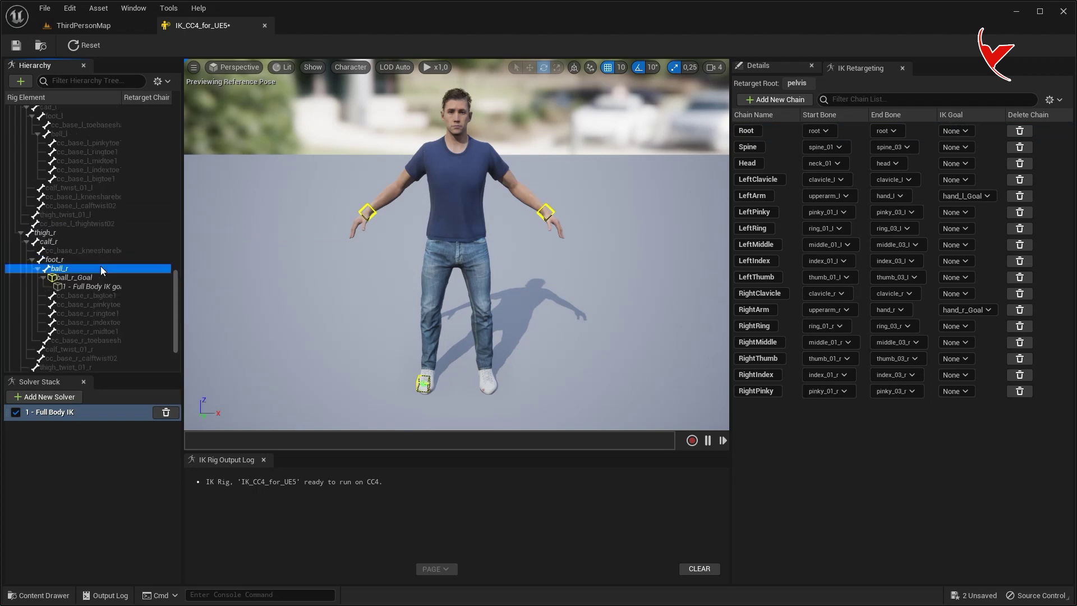
Step: Add a new IK goal to the ball_l bone of the left foot
{"action": "scroll", "coordinate": [100, 266], "scroll_direction": "up", "scroll_amount": 2}
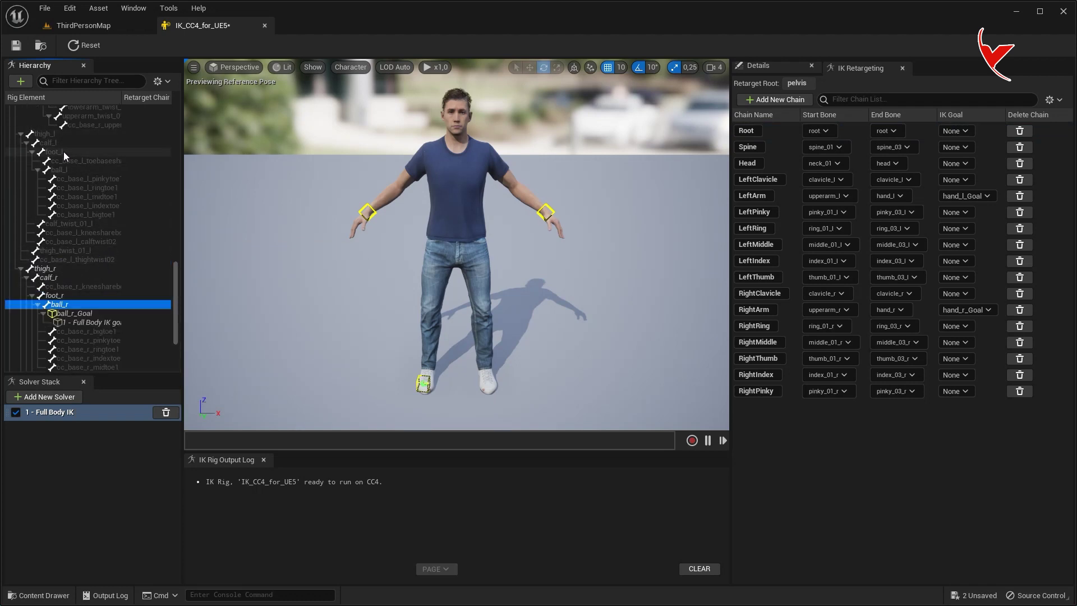
{"action": "right_click", "coordinate": [66, 170]}
{"action": "left_click", "coordinate": [92, 189]}
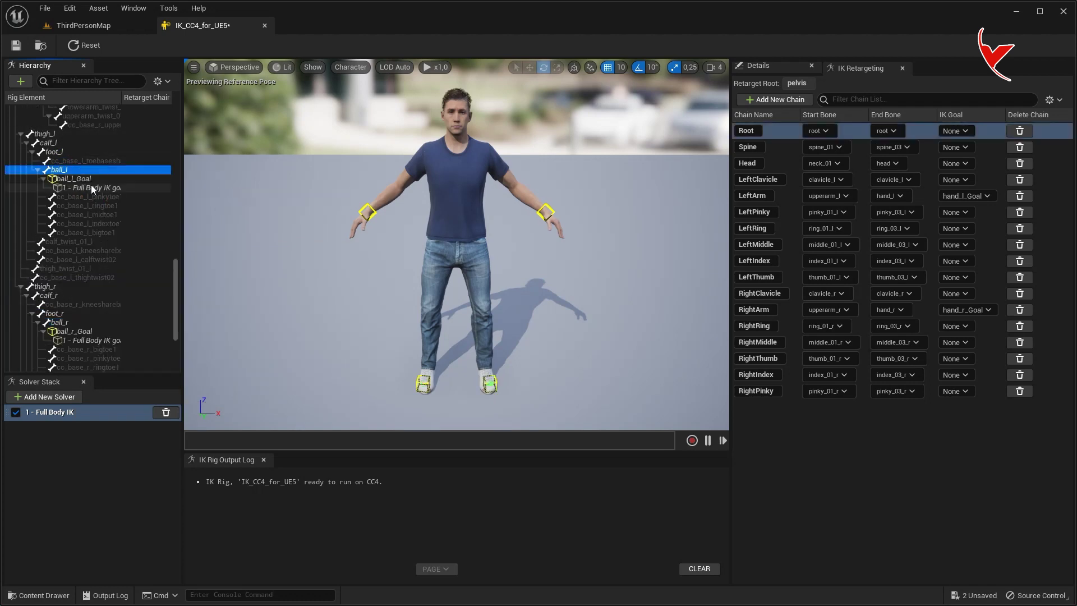
Step: Create a retarget chain named LeftLeg from thigh_l to ball_l without adding a goal
{"action": "right_click", "coordinate": [65, 136]}
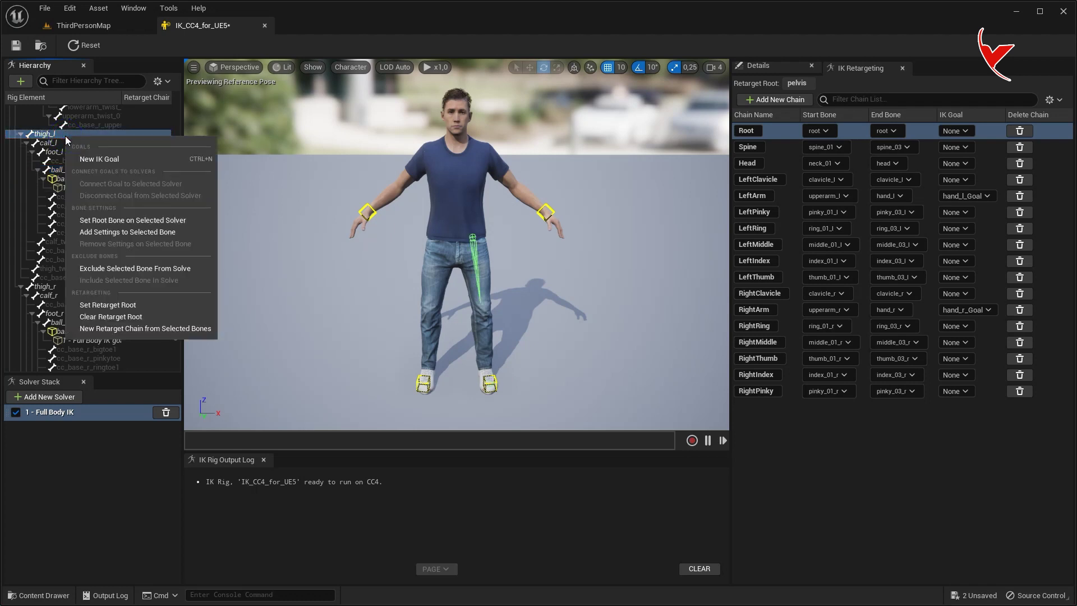
{"action": "left_click", "coordinate": [129, 326]}
{"action": "left_click", "coordinate": [578, 368]}
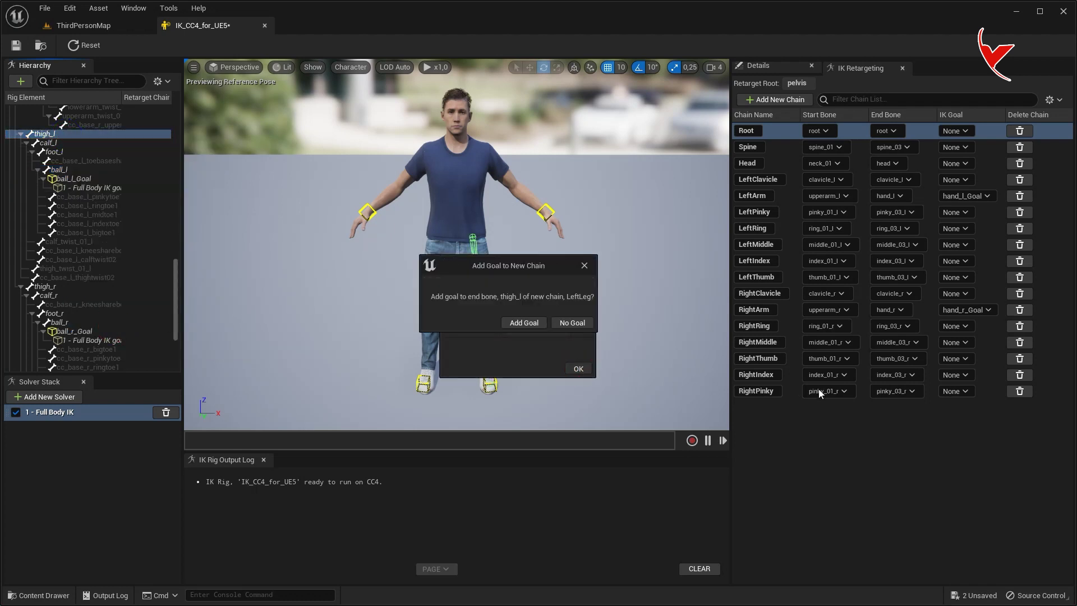
{"action": "left_click", "coordinate": [572, 320]}
{"action": "left_click", "coordinate": [892, 407]}
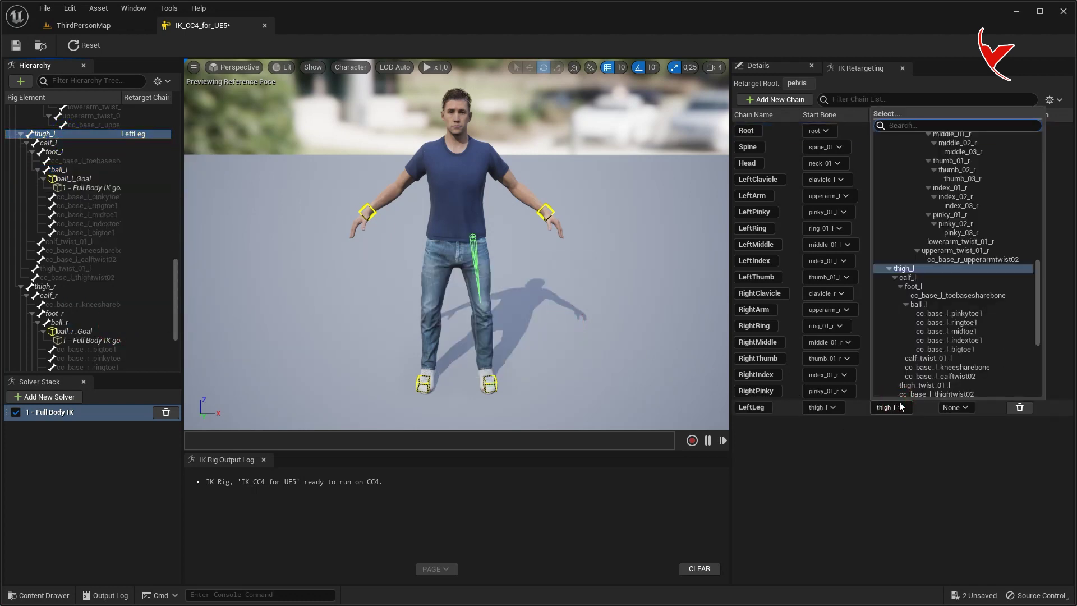
{"action": "left_click", "coordinate": [934, 305]}
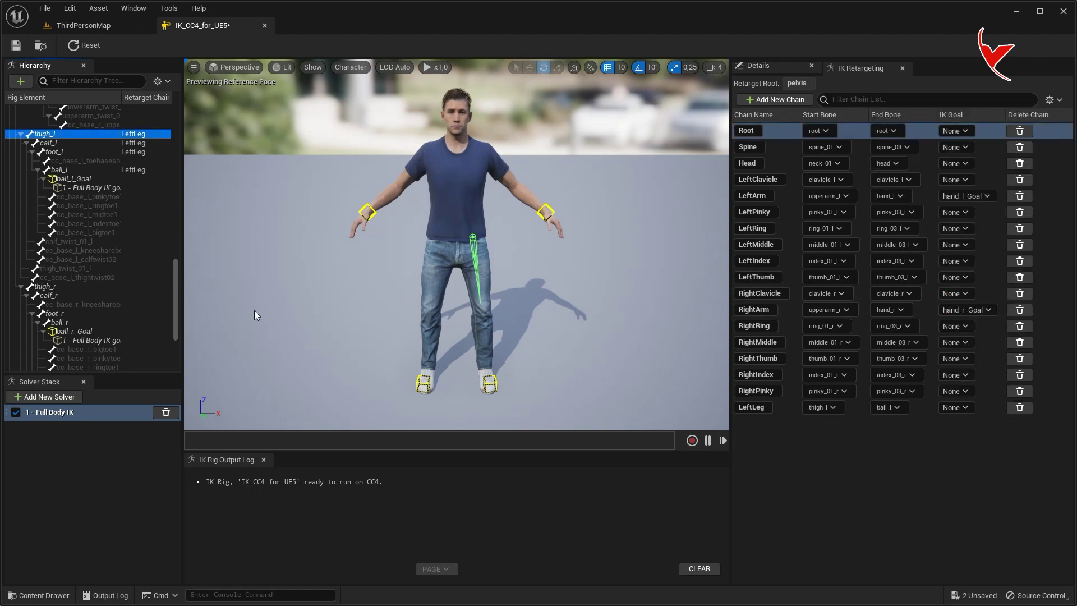
Step: Create a retarget chain named RightLeg from thigh_r to ball_r without adding a goal
{"action": "right_click", "coordinate": [60, 290]}
{"action": "left_click", "coordinate": [100, 480]}
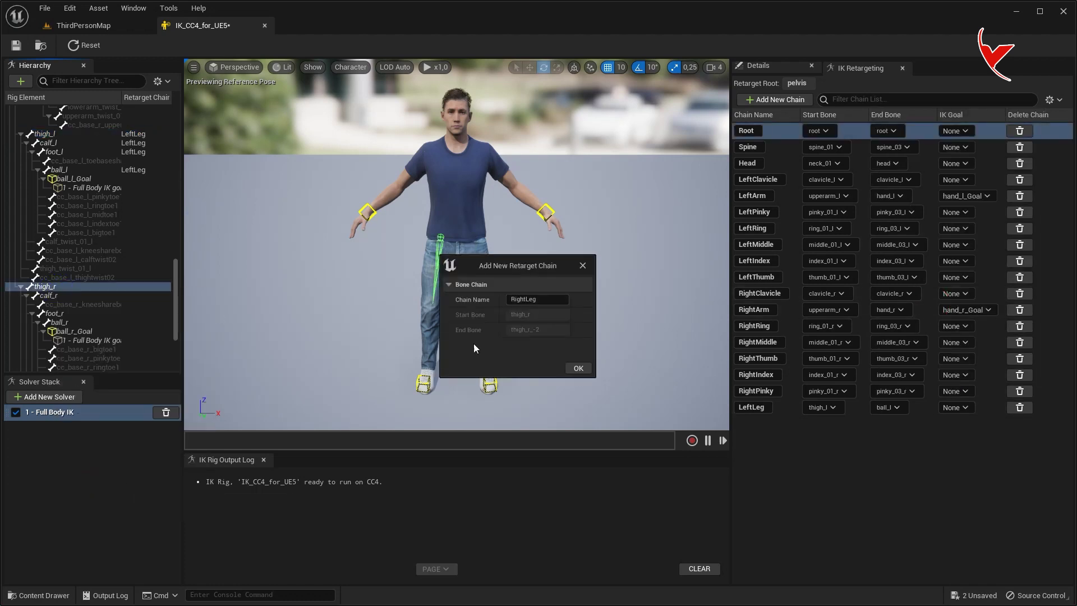
{"action": "left_click", "coordinate": [577, 368]}
{"action": "left_click", "coordinate": [574, 320]}
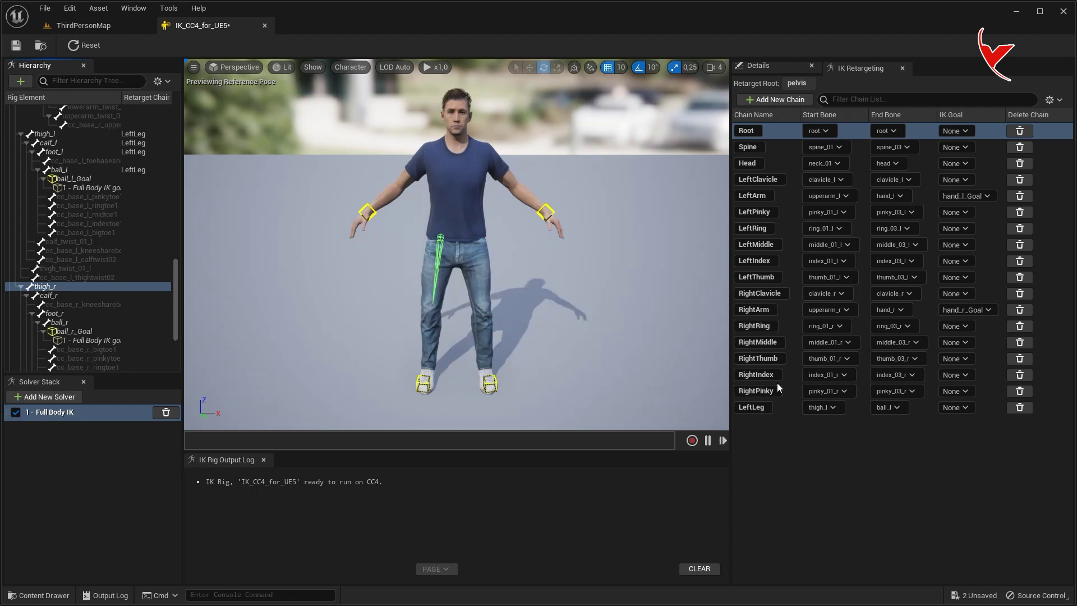
{"action": "left_click", "coordinate": [901, 424]}
{"action": "left_click", "coordinate": [918, 321]}
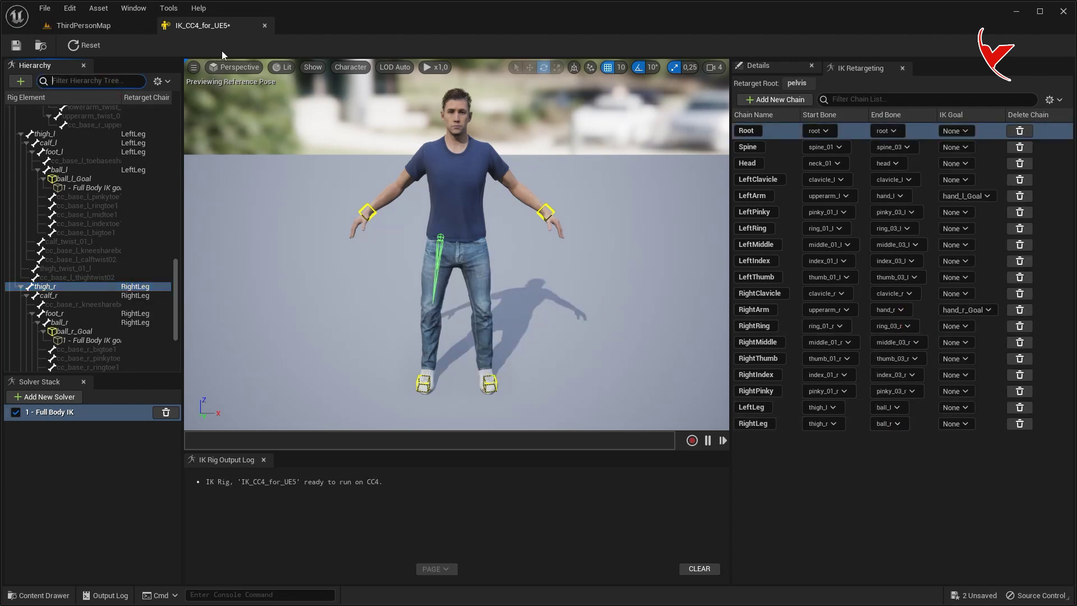
Step: Filter the bone hierarchy by ik_f and create a retarget chain named FootRootIK from the ik_foot_root bone without a goal
{"action": "type", "text": "ik_f"}
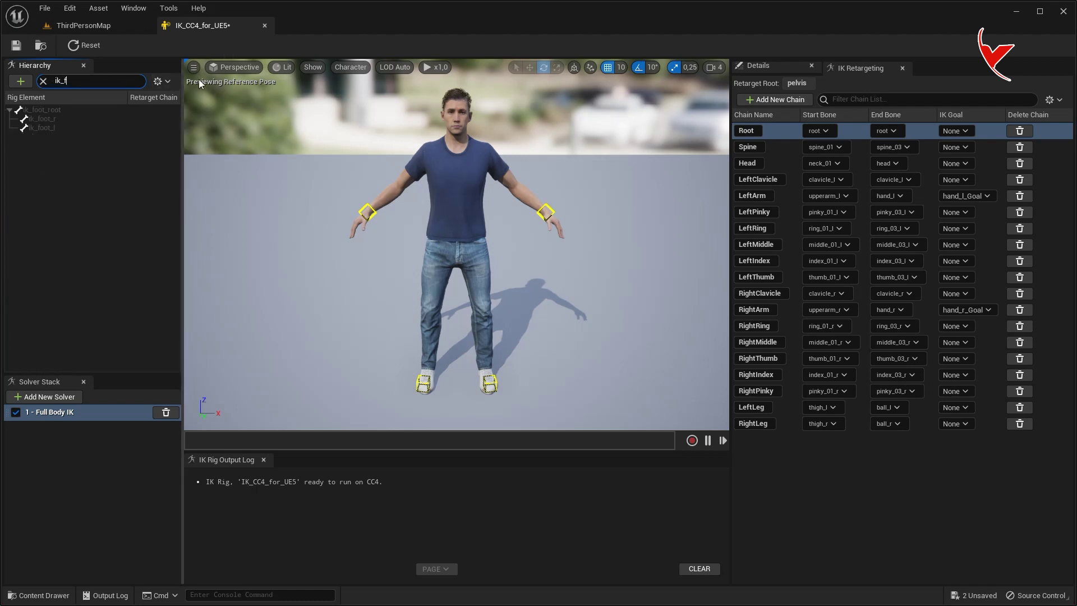
{"action": "left_click", "coordinate": [54, 110]}
{"action": "right_click", "coordinate": [54, 113]}
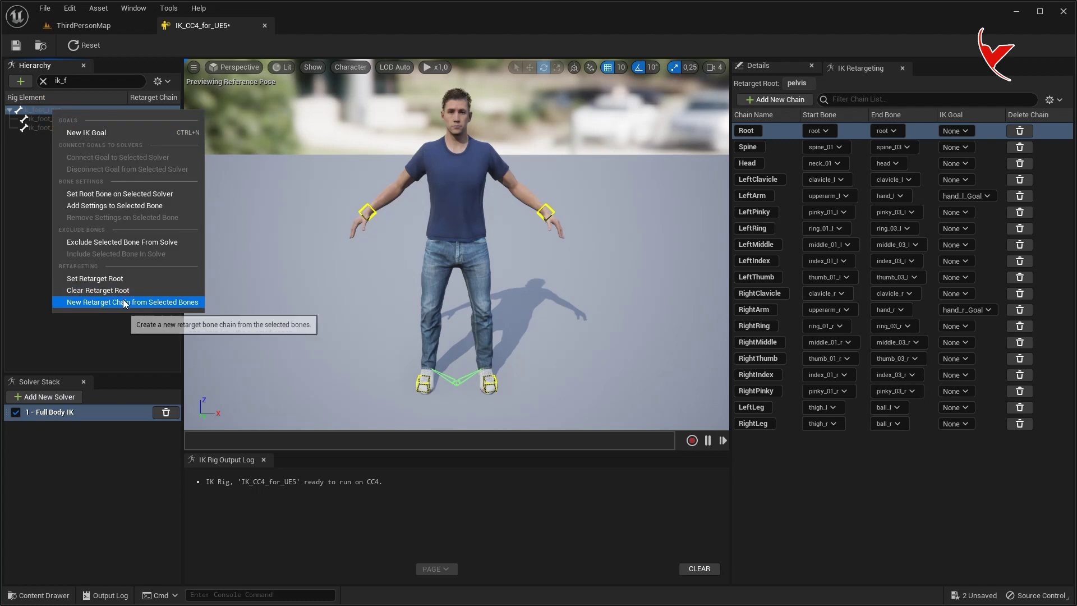
{"action": "left_click", "coordinate": [129, 368]}
{"action": "double_click", "coordinate": [538, 299]}
{"action": "type", "text": "FootRootIK"}
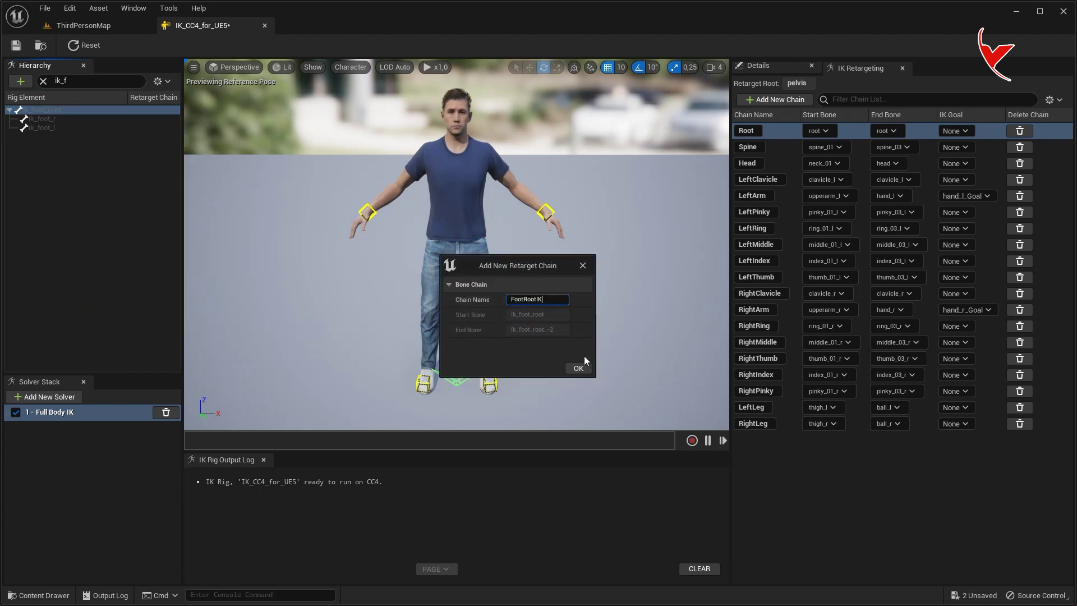
{"action": "left_click", "coordinate": [579, 368]}
{"action": "left_click", "coordinate": [585, 324]}
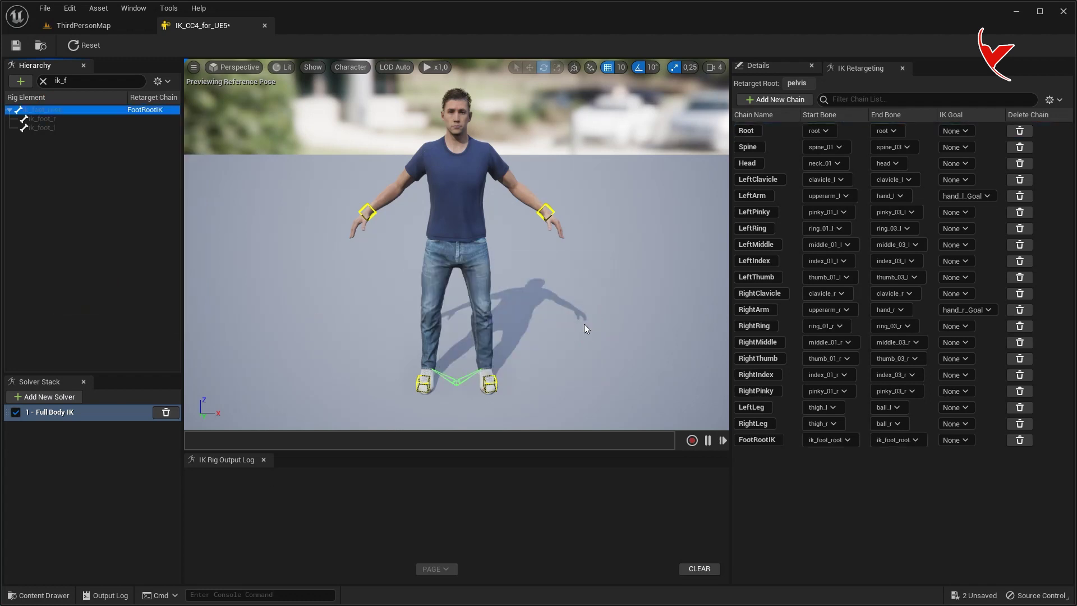
Step: Create a retarget chain named LeftFootIK from the ik_foot_l bone without a goal
{"action": "right_click", "coordinate": [48, 129]}
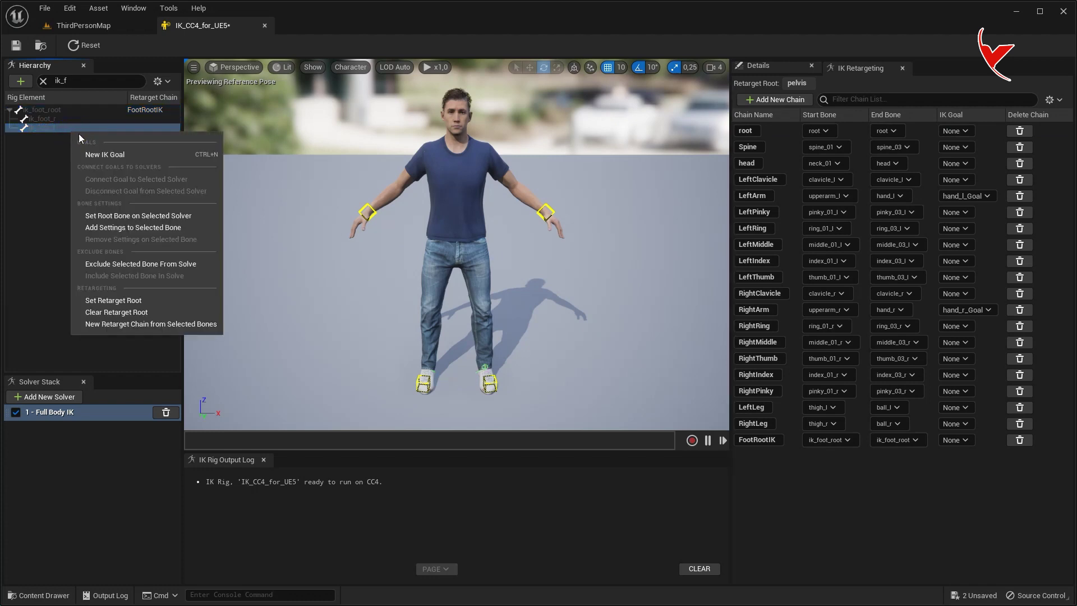
{"action": "left_click", "coordinate": [96, 323]}
{"action": "left_click", "coordinate": [537, 299]}
{"action": "type", "text": "LeftFootIK"}
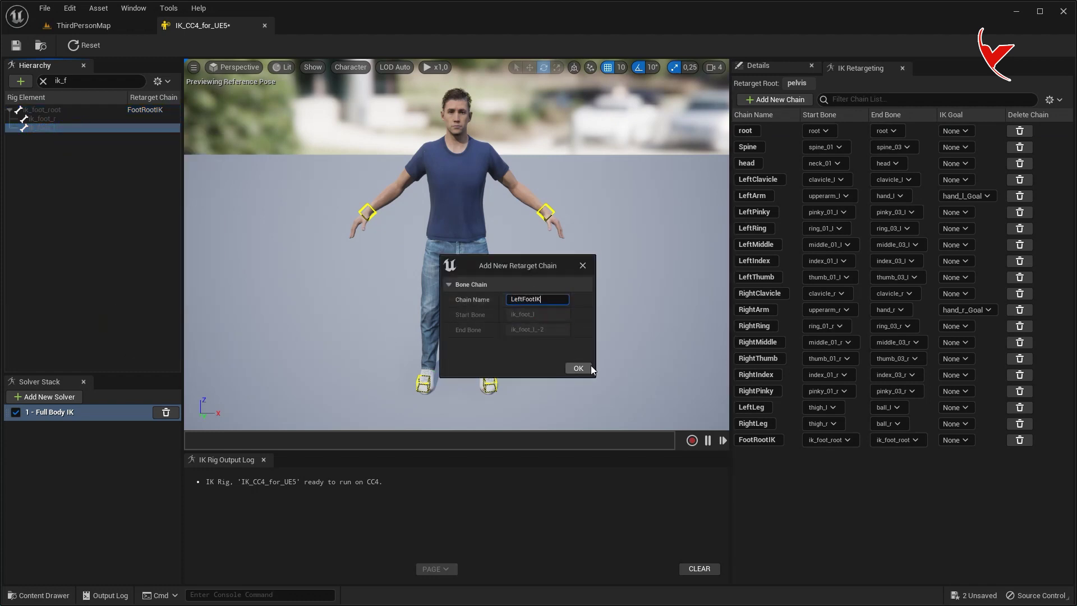
{"action": "left_click", "coordinate": [578, 368]}
{"action": "left_click", "coordinate": [585, 324]}
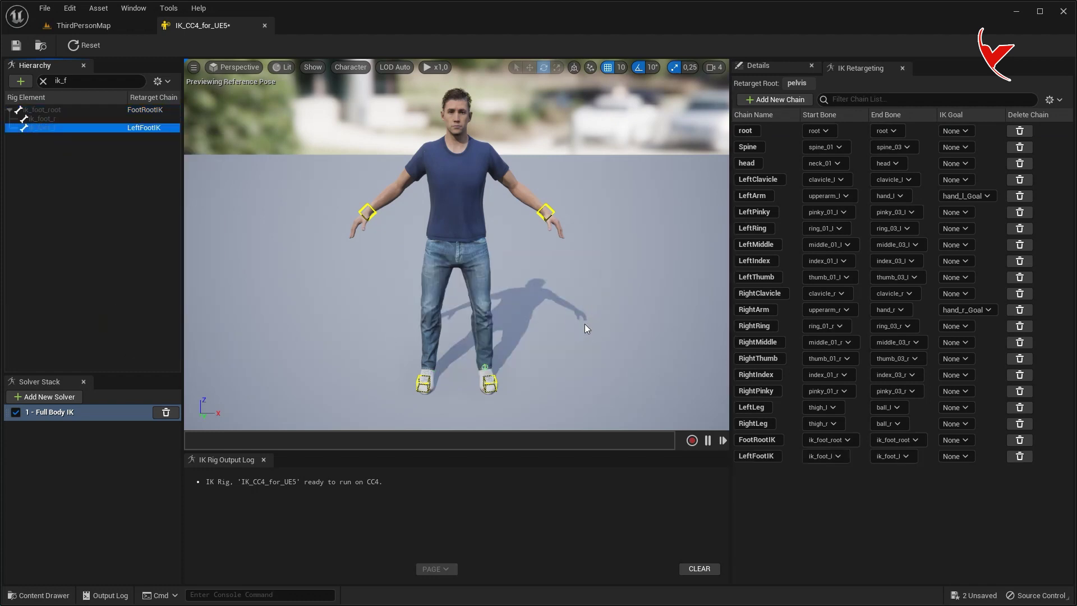
Step: Create a retarget chain named RightFootIK from the ik_foot_r bone without a goal
{"action": "right_click", "coordinate": [59, 119]}
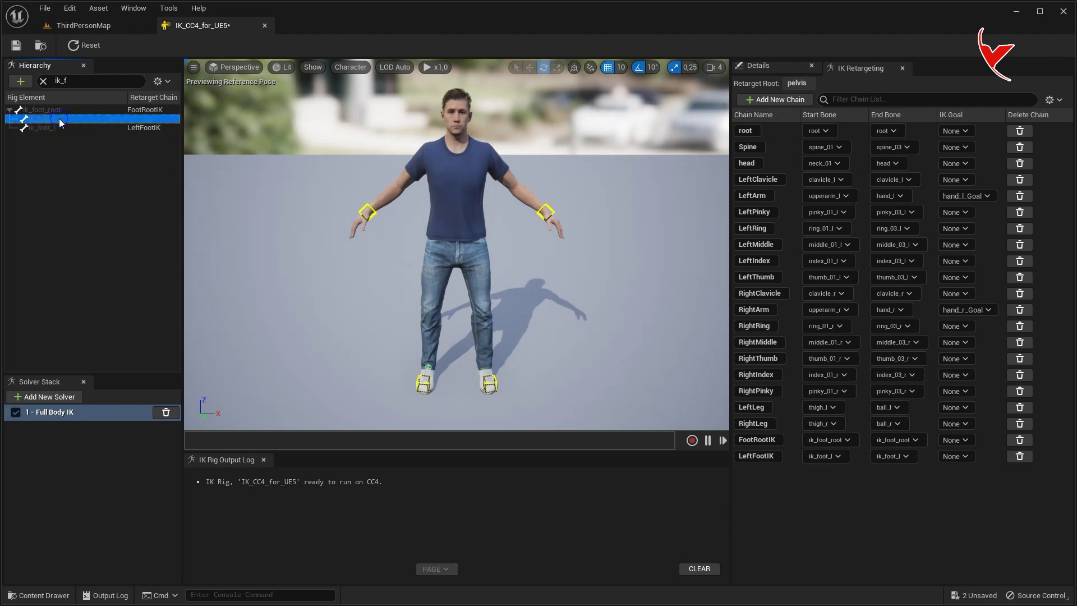
{"action": "left_click", "coordinate": [106, 312]}
{"action": "left_click", "coordinate": [533, 299]}
{"action": "type", "text": "RightFootIK"}
{"action": "left_click", "coordinate": [578, 368]}
{"action": "left_click", "coordinate": [585, 324]}
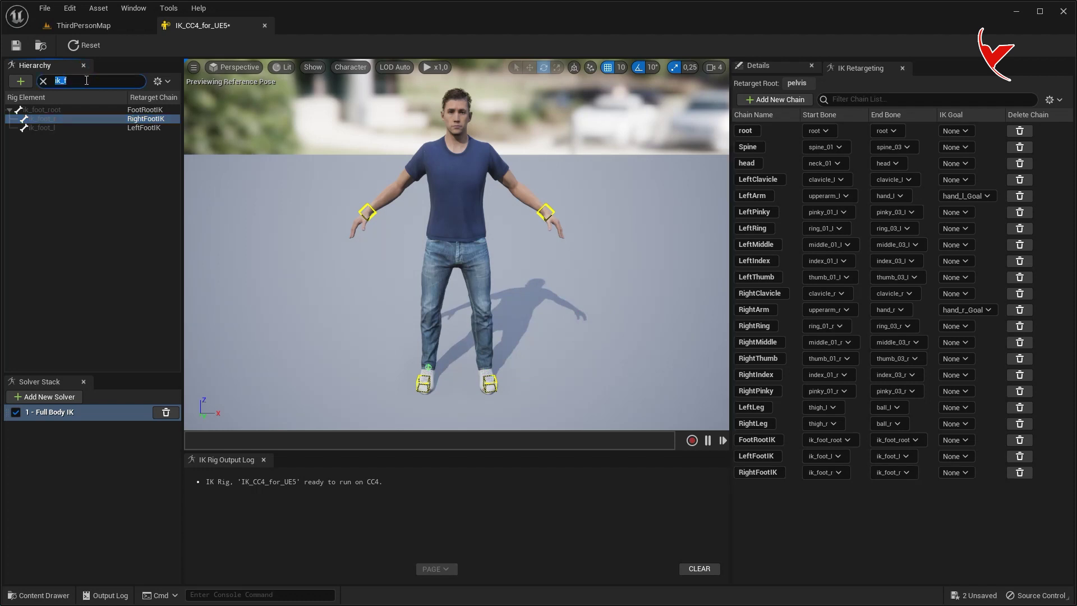
Step: Filter the bone hierarchy by ik_hand and create a retarget chain named HandRootIK from the ik_hand_root bone without a goal
{"action": "key", "text": "BackSpace"}
{"action": "type", "text": "ik_"}
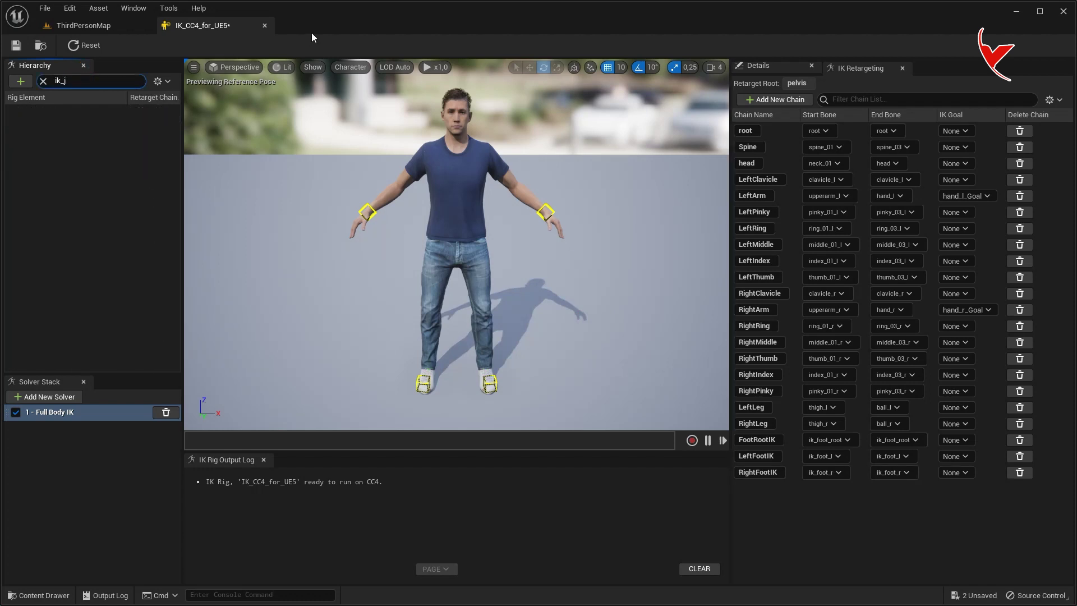
{"action": "type", "text": "hand"}
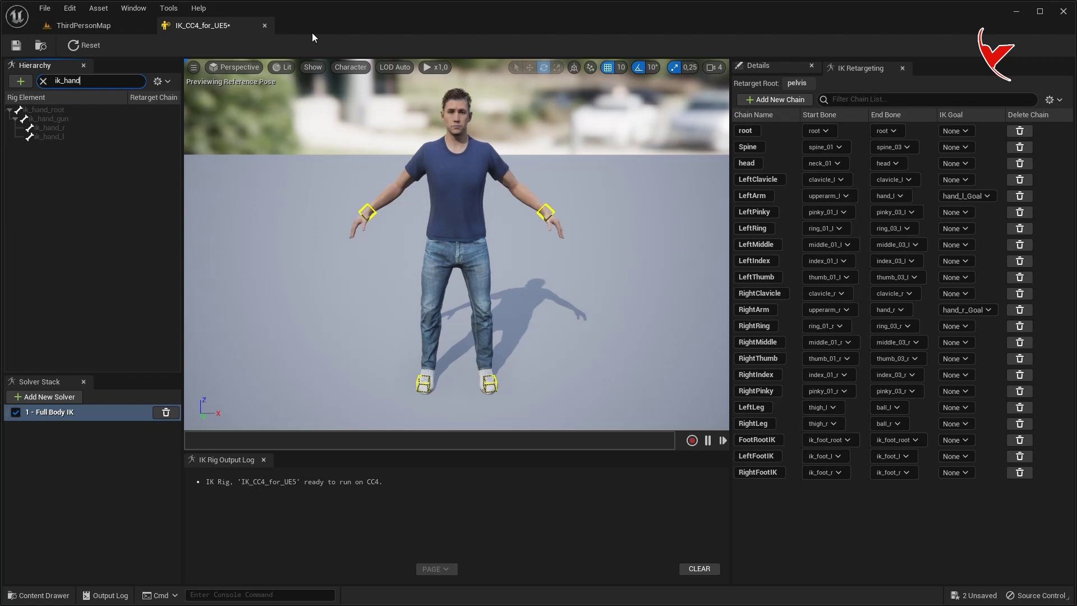
{"action": "left_click", "coordinate": [63, 111]}
{"action": "right_click", "coordinate": [63, 112]}
{"action": "left_click", "coordinate": [129, 289]}
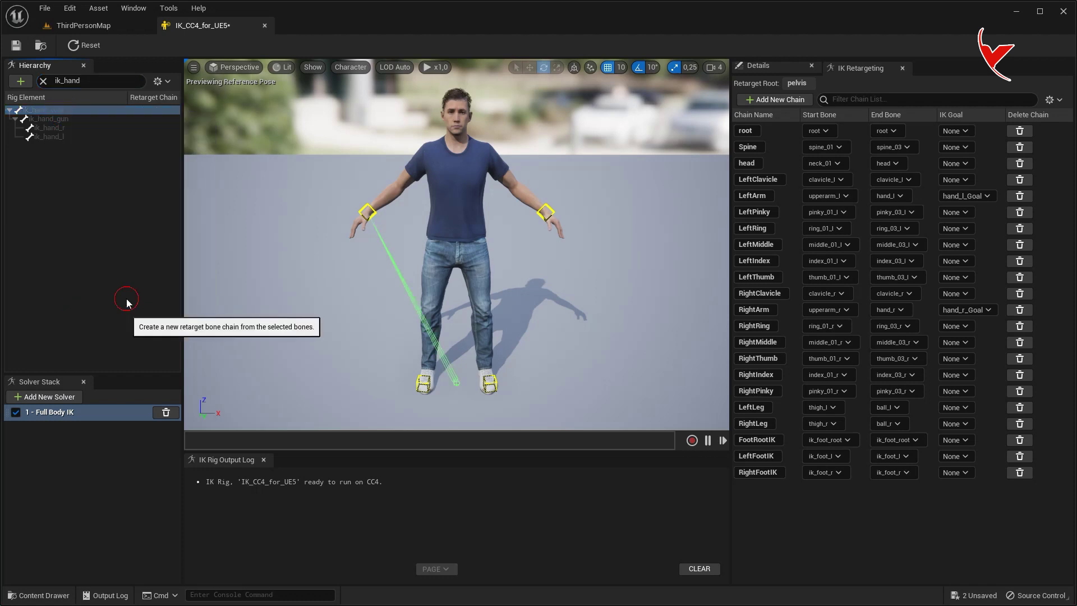
{"action": "left_click", "coordinate": [542, 299]}
{"action": "type", "text": "HandRootIK"}
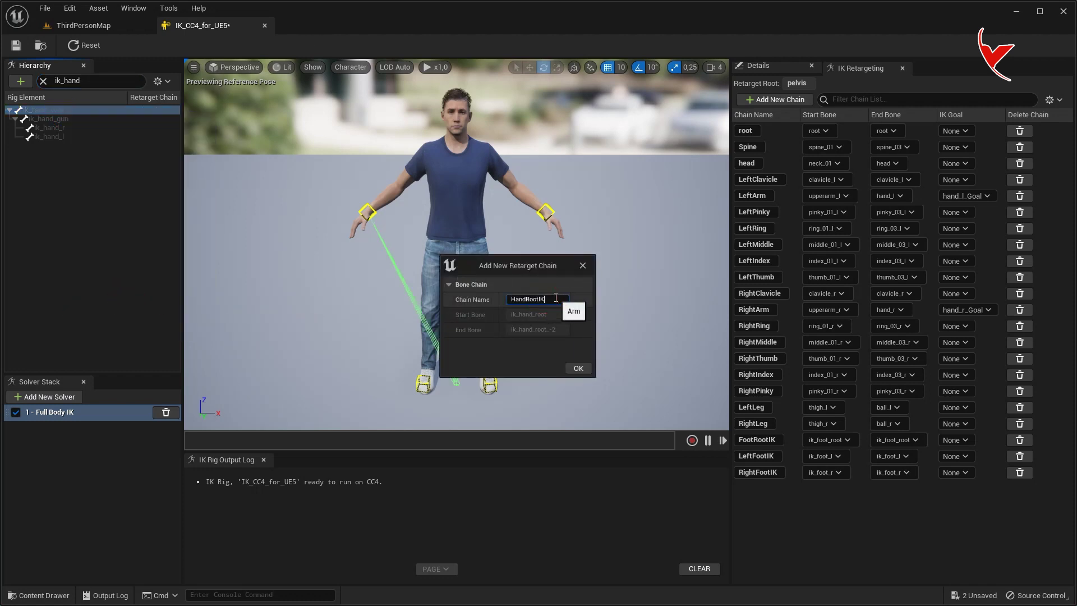
{"action": "left_click", "coordinate": [578, 368]}
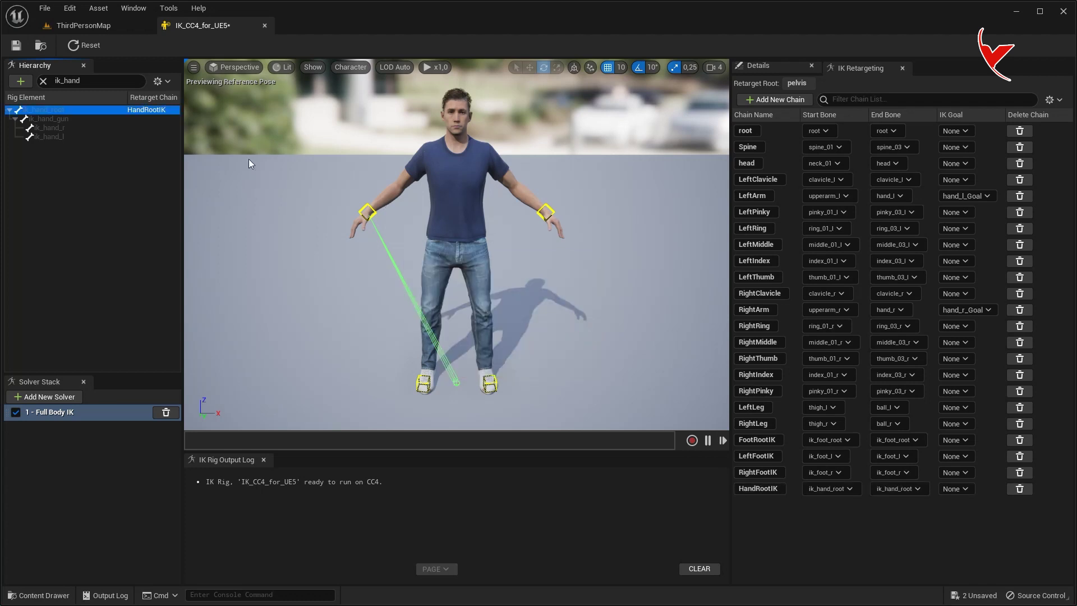
Step: Create a retarget chain named HandGunIK from the ik_hand_gun bone without a goal
{"action": "right_click", "coordinate": [75, 118]}
{"action": "left_click", "coordinate": [113, 297]}
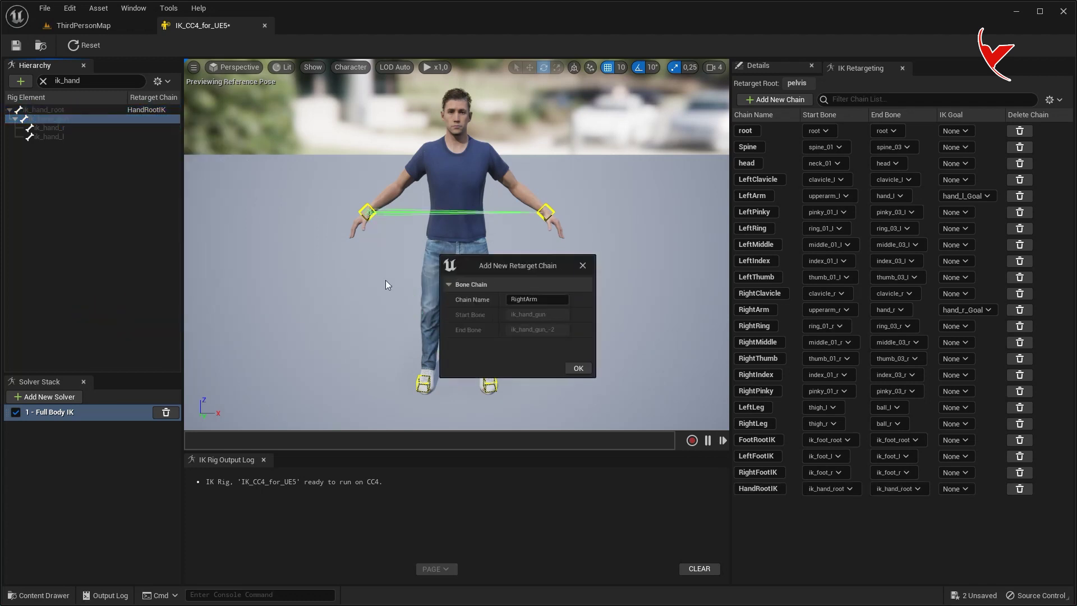
{"action": "double_click", "coordinate": [543, 297]}
{"action": "type", "text": "HandGunIK"}
{"action": "key", "text": "Return"}
{"action": "left_click", "coordinate": [586, 369]}
{"action": "left_click", "coordinate": [587, 320]}
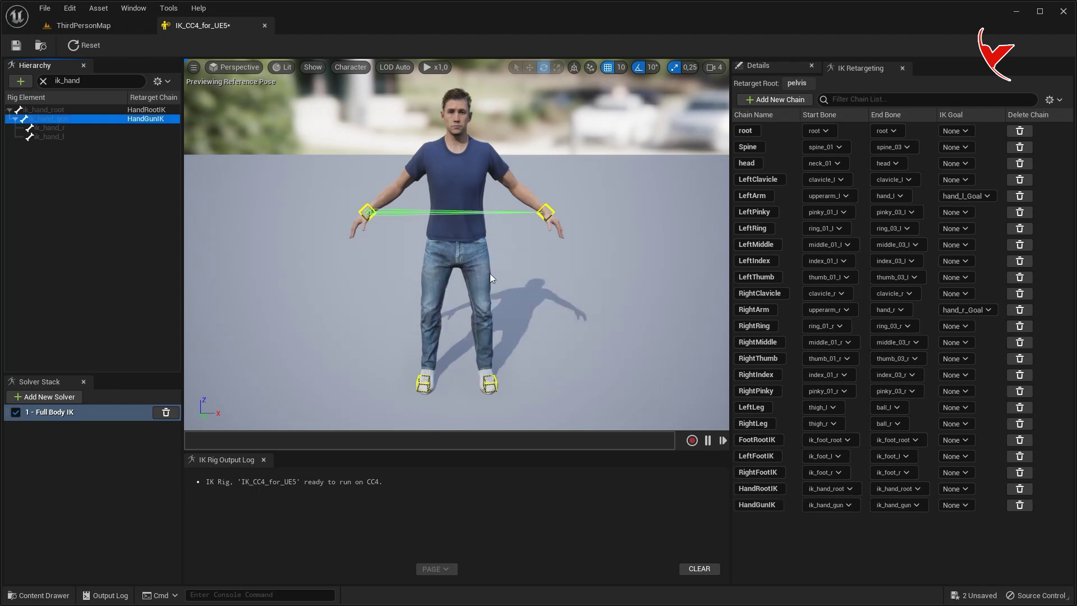
Step: Create a retarget chain named LeftHandIK from the ik_hand_l bone without a goal
{"action": "left_click", "coordinate": [56, 137]}
{"action": "right_click", "coordinate": [59, 136]}
{"action": "left_click", "coordinate": [112, 325]}
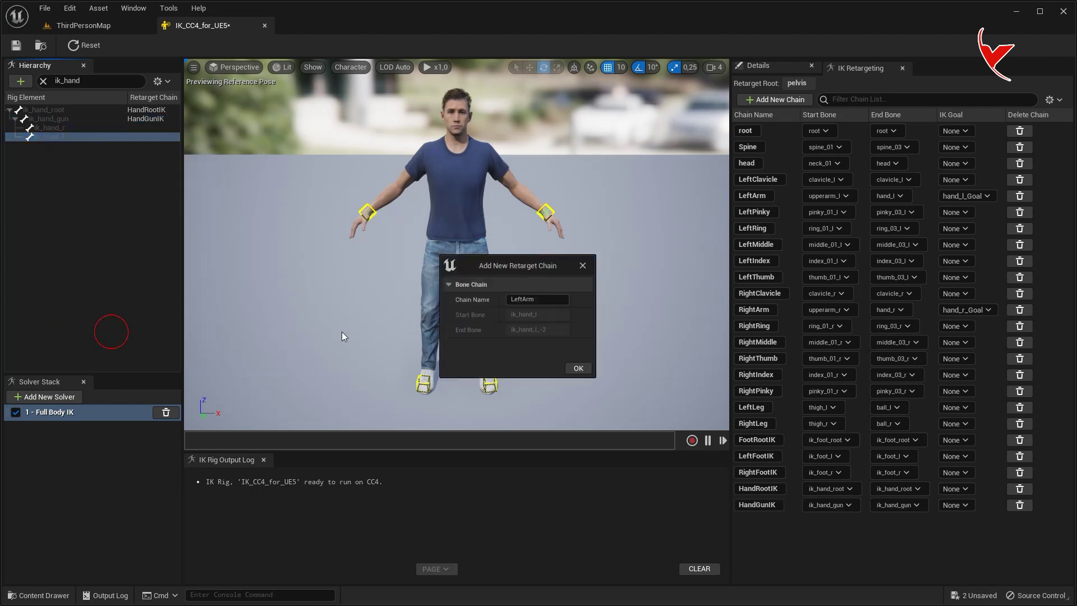
{"action": "double_click", "coordinate": [537, 299]}
{"action": "type", "text": "LeftHandIK"}
{"action": "left_click", "coordinate": [584, 368]}
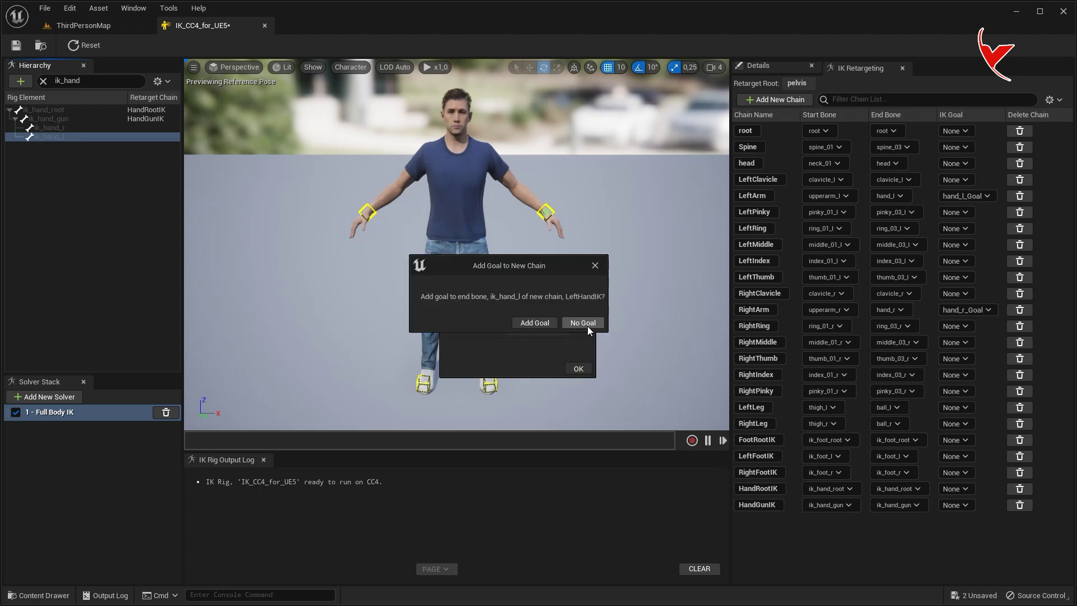
{"action": "left_click", "coordinate": [588, 325]}
Step: Create a retarget chain named RightHandIK from the ik_hand_r bone without a goal
{"action": "right_click", "coordinate": [75, 129]}
{"action": "left_click", "coordinate": [117, 319]}
{"action": "double_click", "coordinate": [537, 299]}
{"action": "type", "text": "RightHandIK"}
{"action": "left_click", "coordinate": [579, 368]}
{"action": "left_click", "coordinate": [585, 326]}
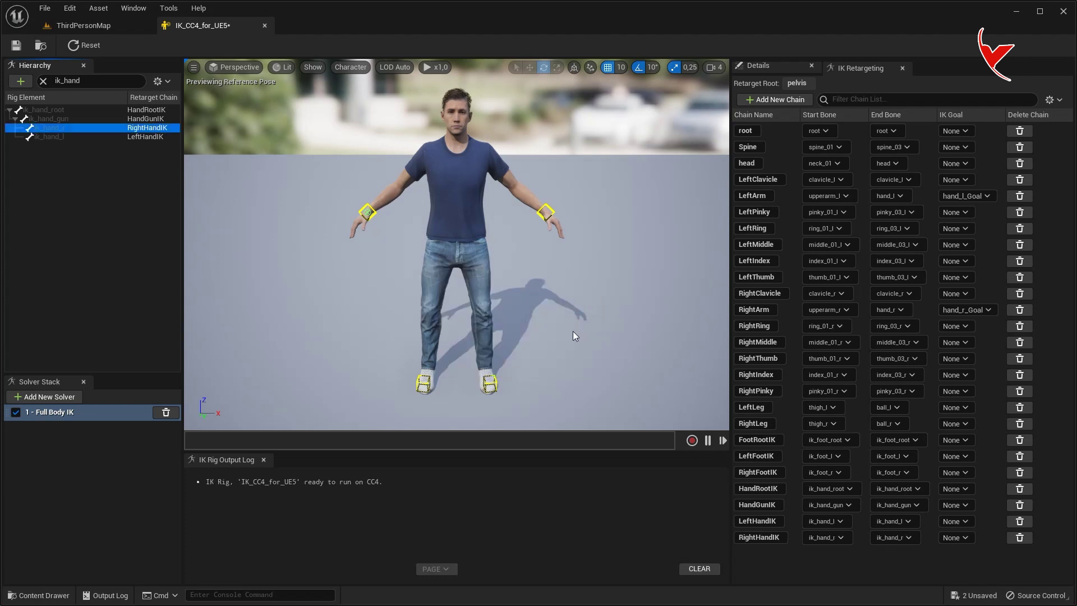
Step: Assign ball_l_Goal to the LeftLeg chain and ball_r_Goal to the RightLeg chain, and save and close the IK rig
{"action": "left_click", "coordinate": [955, 408]}
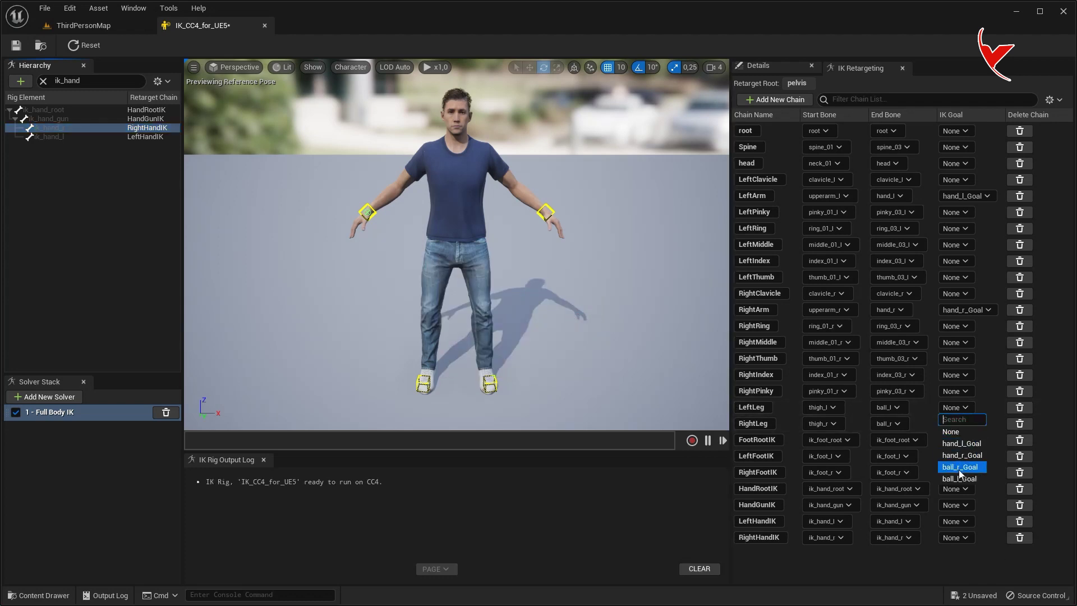
{"action": "left_click", "coordinate": [959, 479]}
{"action": "left_click", "coordinate": [955, 423]}
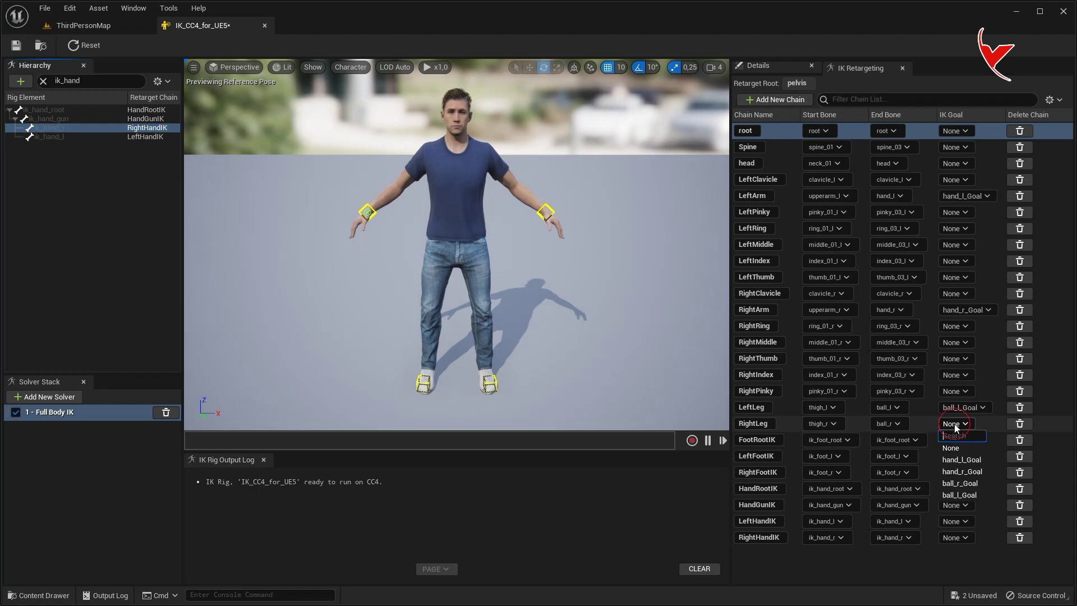
{"action": "left_click", "coordinate": [960, 483]}
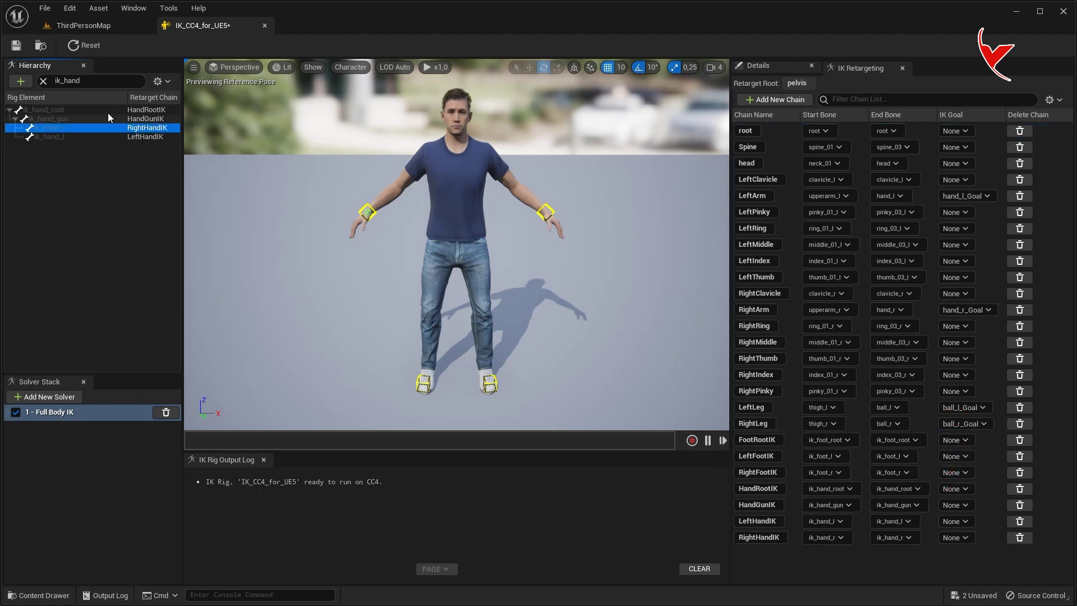
{"action": "left_click", "coordinate": [16, 45]}
{"action": "left_click", "coordinate": [264, 26]}
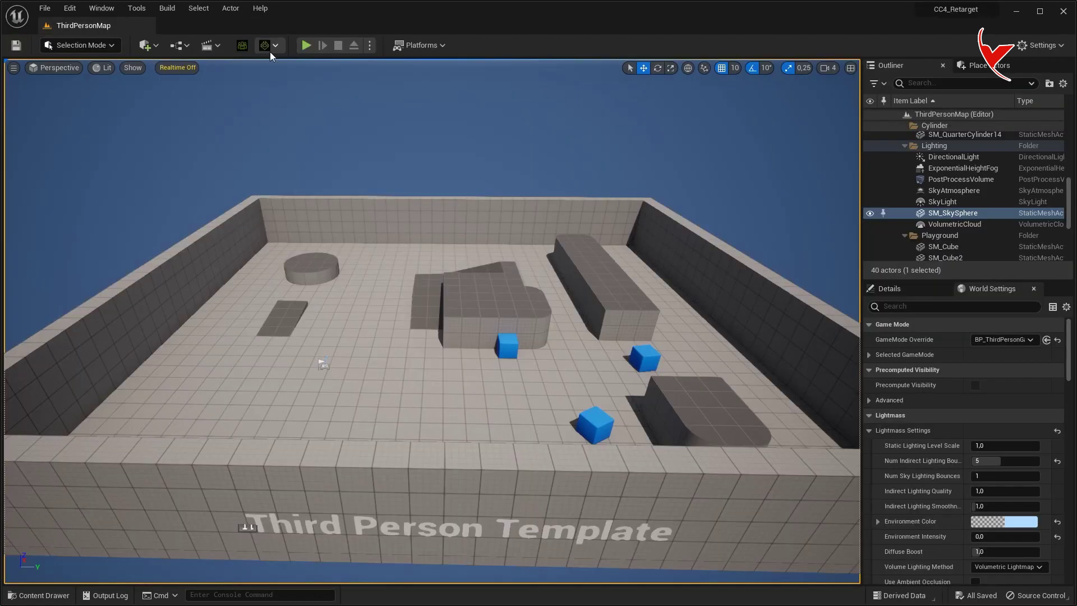
Step: Create an IK Retargeter named CC4_to_UE5 in the CC4_Character folder with IK_CC4_for_UE5 as its source rig
{"action": "right_click_drag", "start_coordinate": [407, 336], "coordinate": [406, 314]}
{"action": "key", "text": "ctrl+space"}
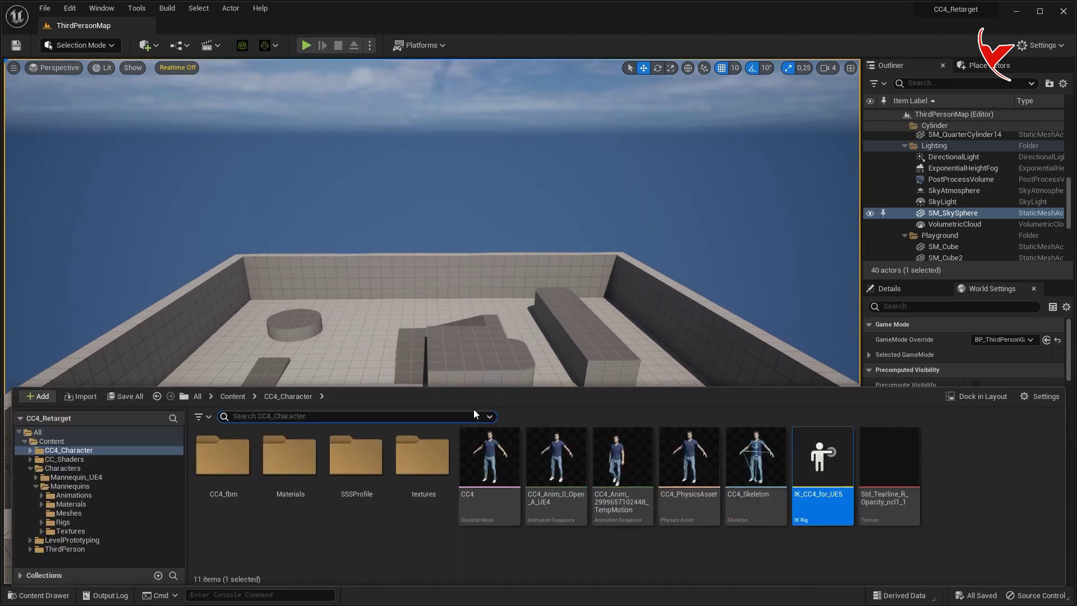
{"action": "right_click", "coordinate": [521, 550]}
{"action": "mouse_move", "coordinate": [595, 324]}
{"action": "mouse_move", "coordinate": [719, 542]}
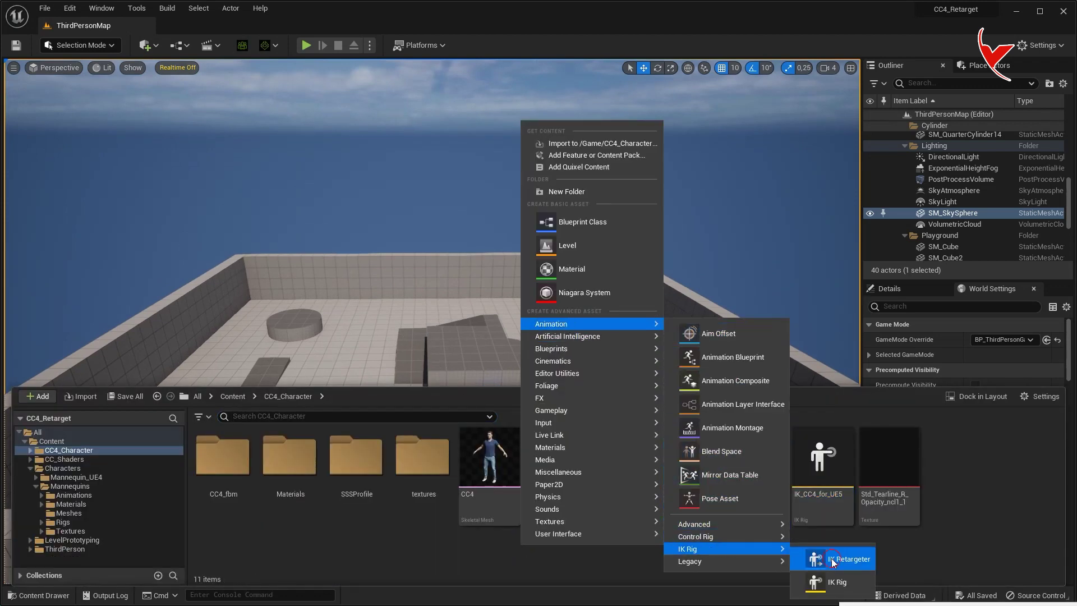
{"action": "left_click", "coordinate": [832, 562]}
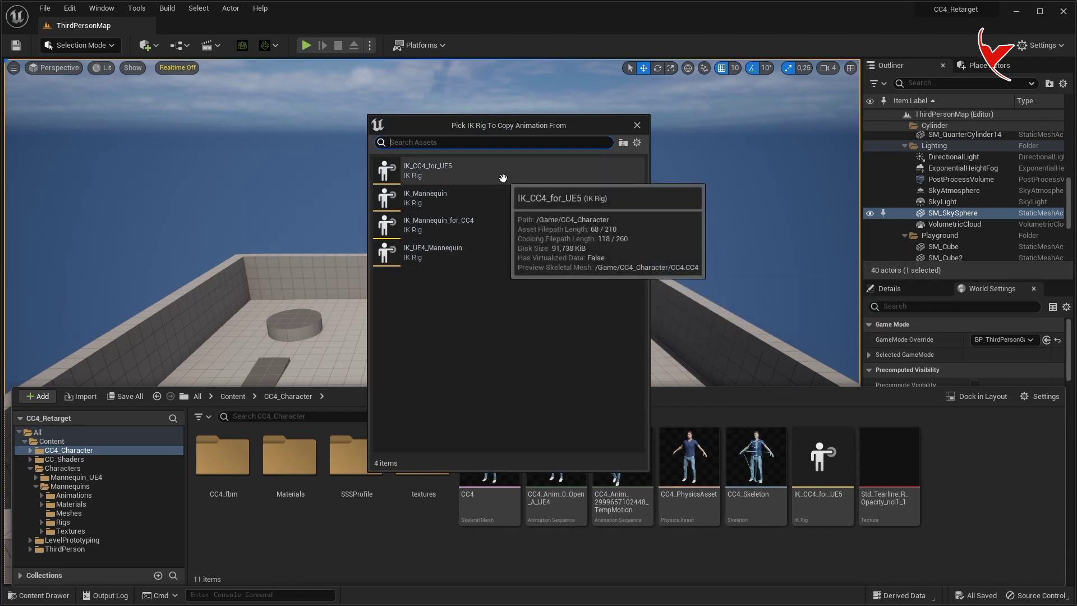
{"action": "left_click", "coordinate": [505, 171]}
{"action": "type", "text": "CC4_to_UE5"}
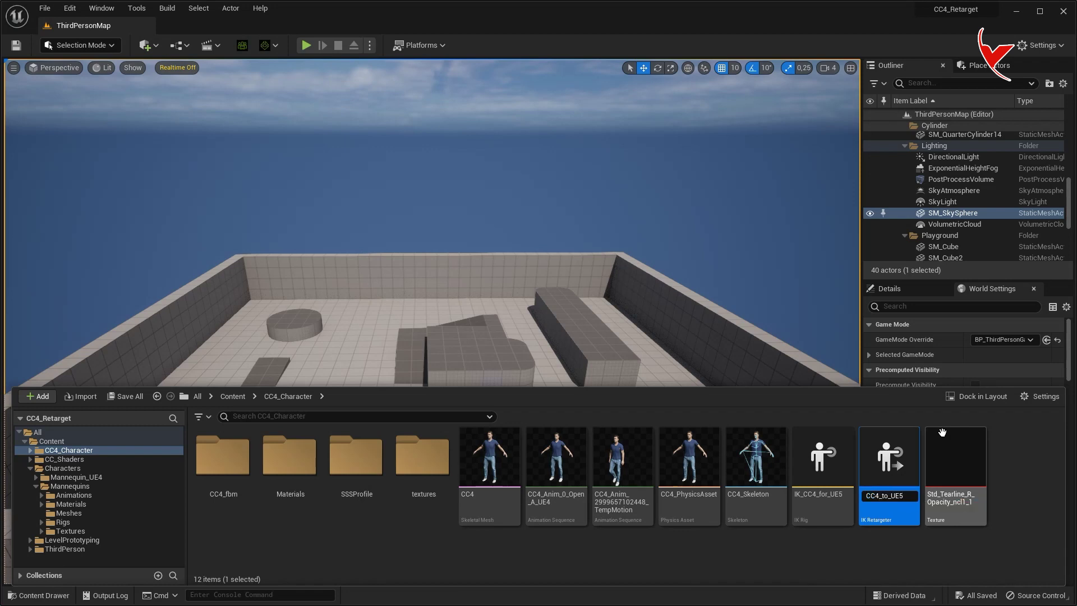
{"action": "key", "text": "Return"}
Step: Open the CC4_to_UE5 retargeter and set its target IK rig to IK_Mannequin_for_CC4
{"action": "key", "text": "ctrl+space"}
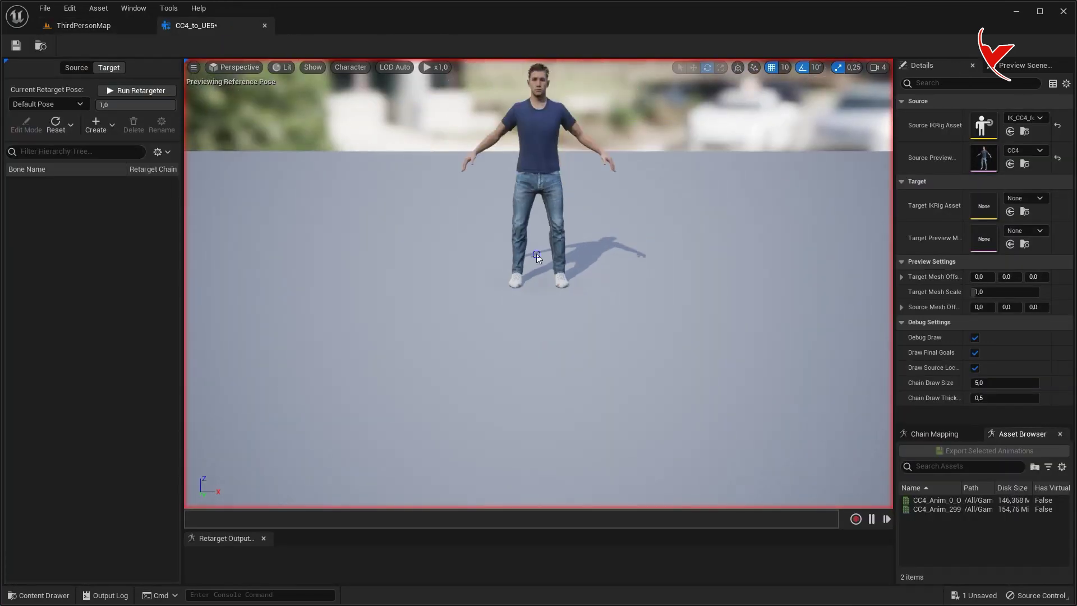
{"action": "left_click", "coordinate": [1024, 198]}
{"action": "left_click", "coordinate": [988, 203]}
{"action": "left_click_drag", "start_coordinate": [892, 221], "coordinate": [796, 220]}
{"action": "left_click", "coordinate": [955, 200]}
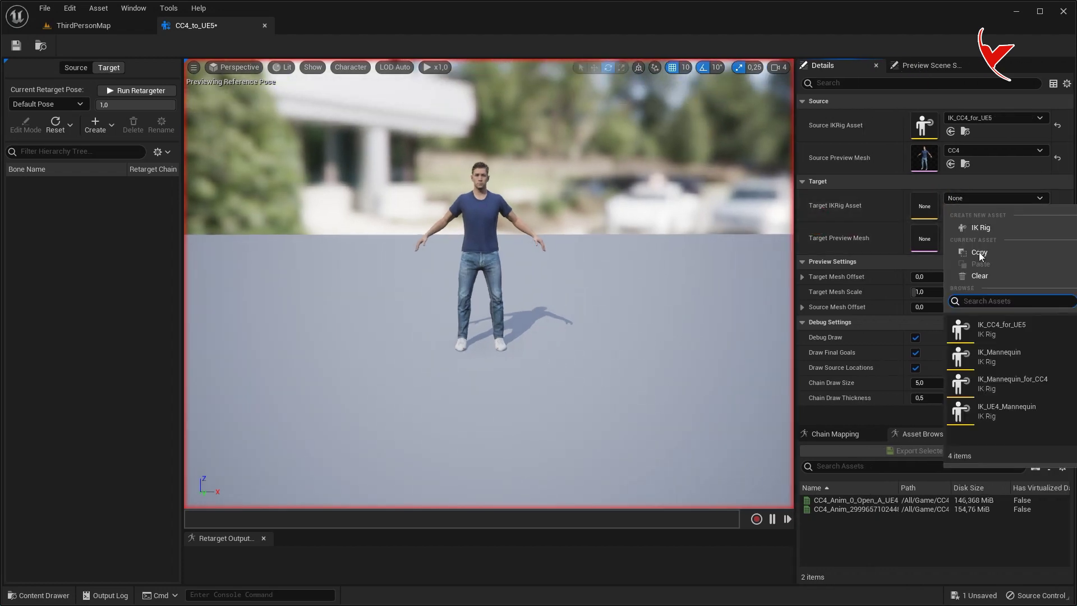
{"action": "left_click", "coordinate": [1016, 382]}
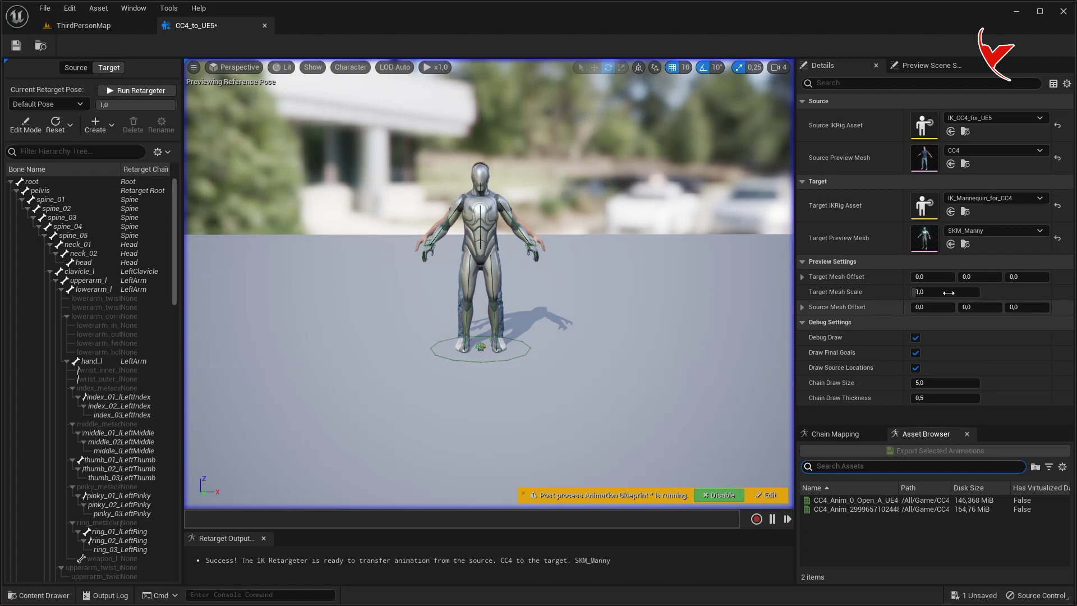
Step: Offset the target preview mesh about 161 units along X and lower the preview camera speed to 2
{"action": "left_click_drag", "start_coordinate": [931, 277], "coordinate": [977, 276]}
{"action": "key", "text": "f"}
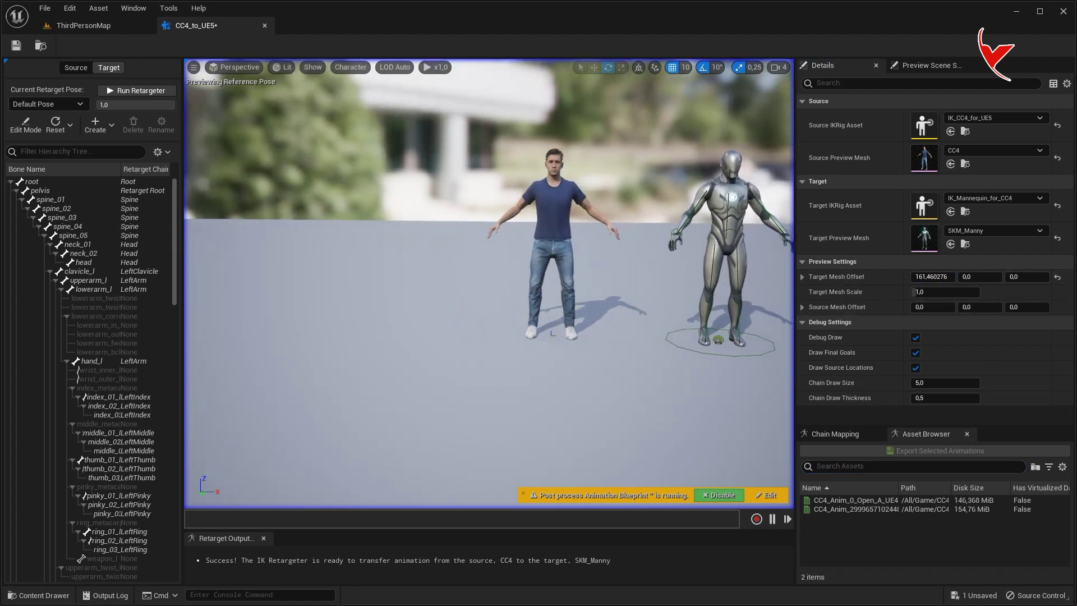
{"action": "left_click", "coordinate": [778, 67]}
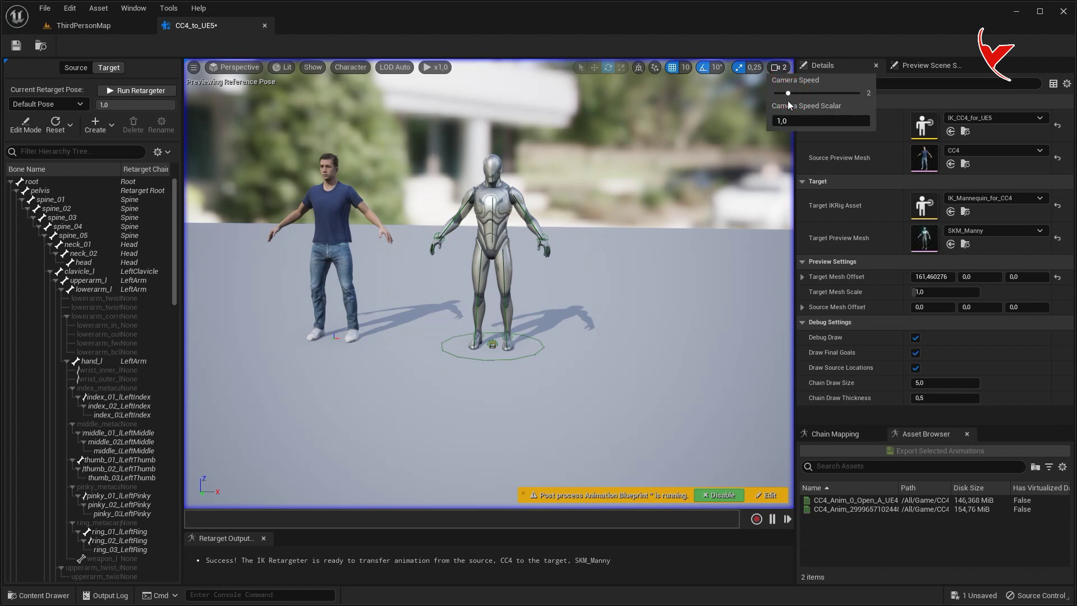
Step: Preview the CC4_Anim_0_Open_A_UE4 and TempMotion animations on the mannequin, and save the CC4_to_UE5 retargeter
{"action": "scroll", "coordinate": [560, 281], "scroll_direction": "up", "scroll_amount": 5}
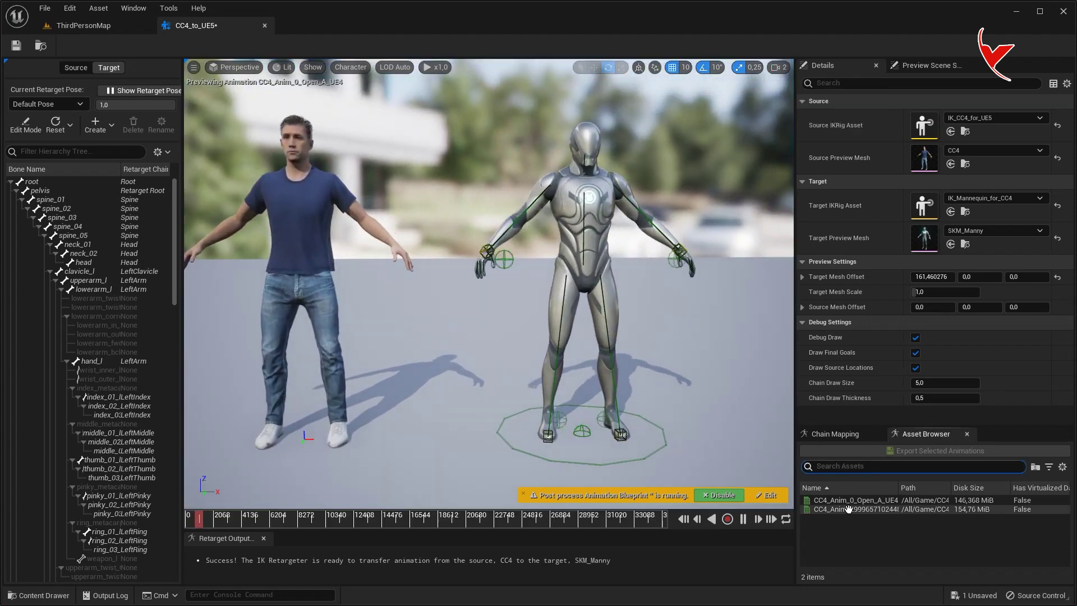
{"action": "left_click", "coordinate": [847, 509]}
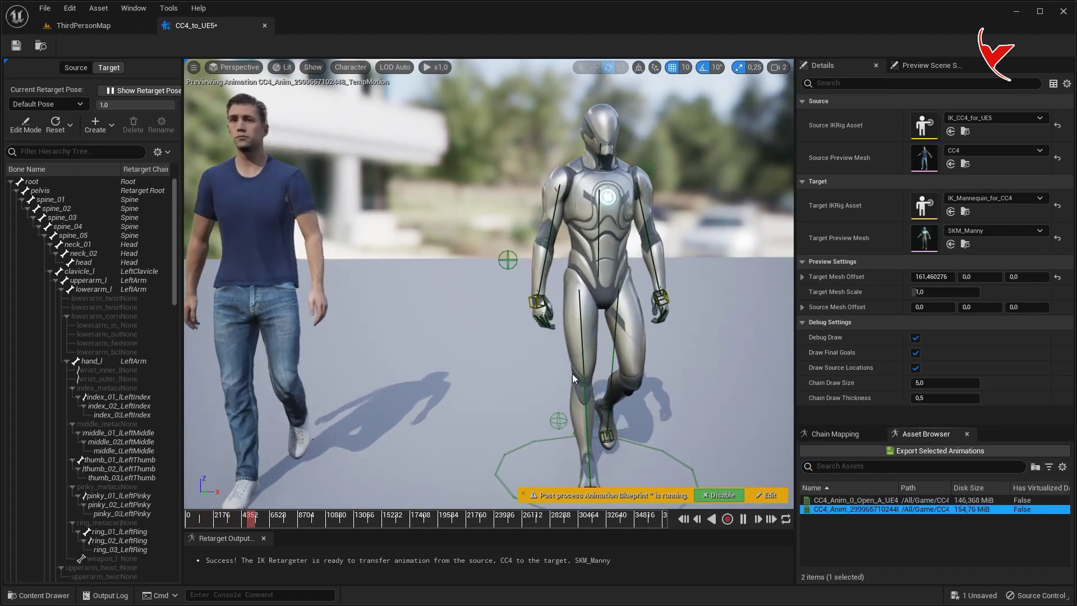
{"action": "left_click", "coordinate": [16, 45]}
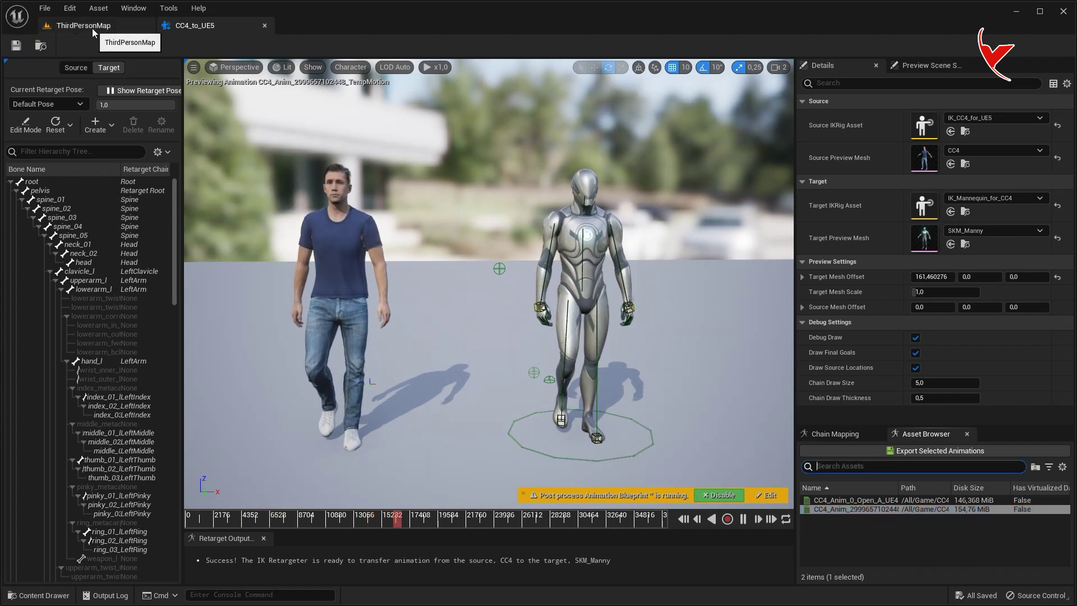
Step: Duplicate and retarget the CC4 TempMotion animation sequence for SKM_Manny using the CC4_to_UE5 retargeter
{"action": "left_click", "coordinate": [94, 29]}
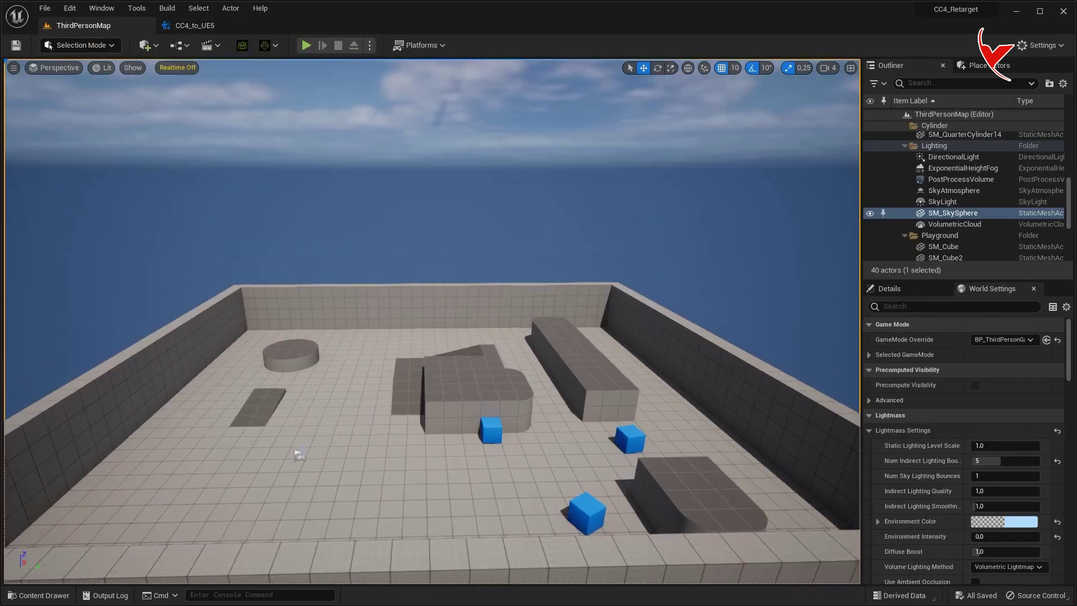
{"action": "key", "text": "ctrl+space"}
{"action": "right_click", "coordinate": [620, 465]}
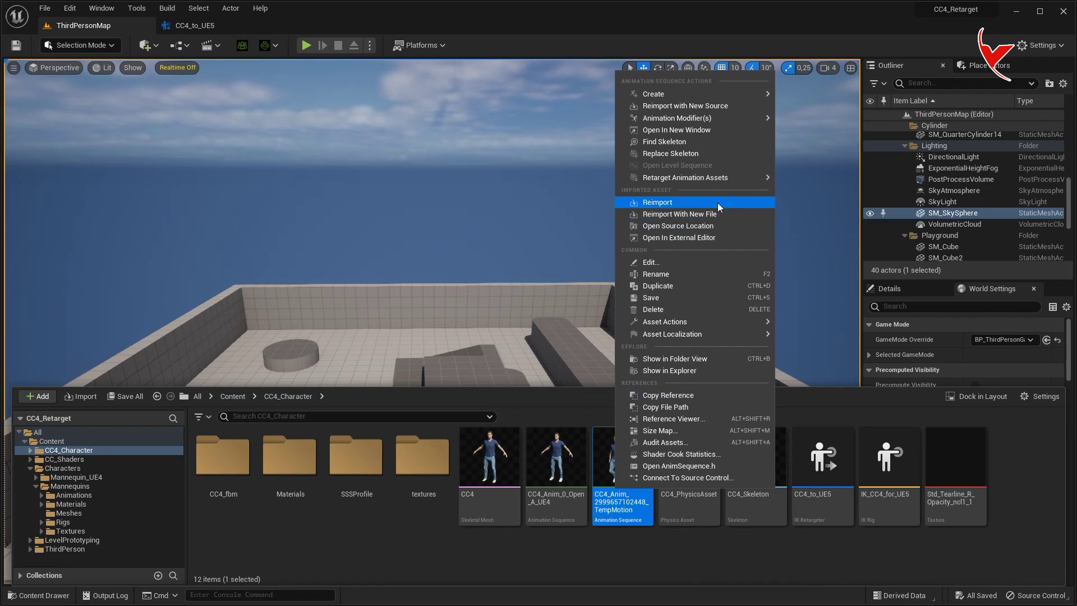
{"action": "mouse_move", "coordinate": [726, 179]}
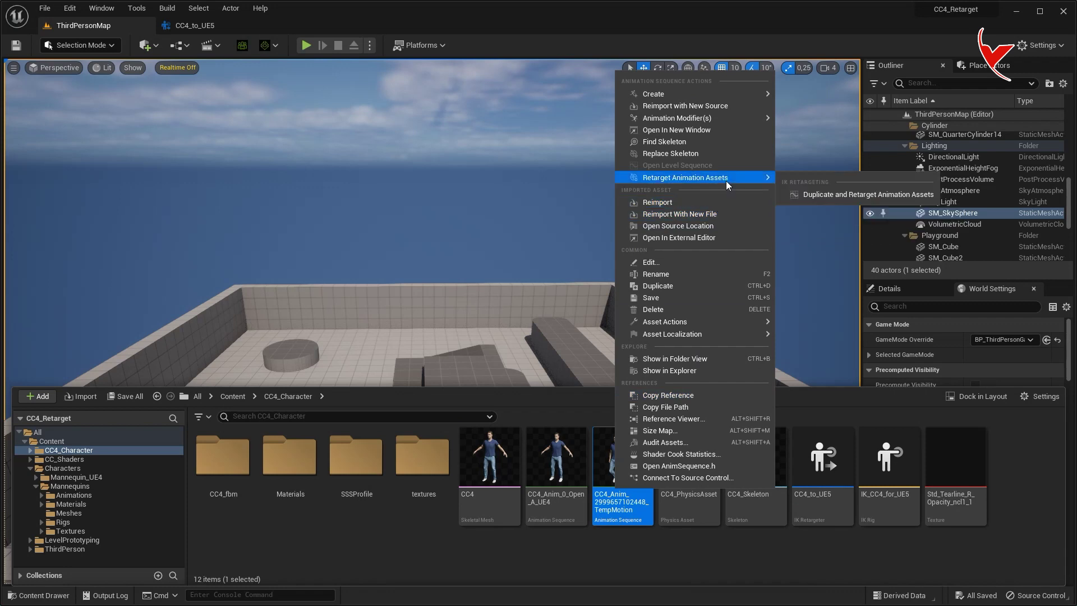
{"action": "left_click", "coordinate": [803, 182]}
{"action": "left_click", "coordinate": [749, 217]}
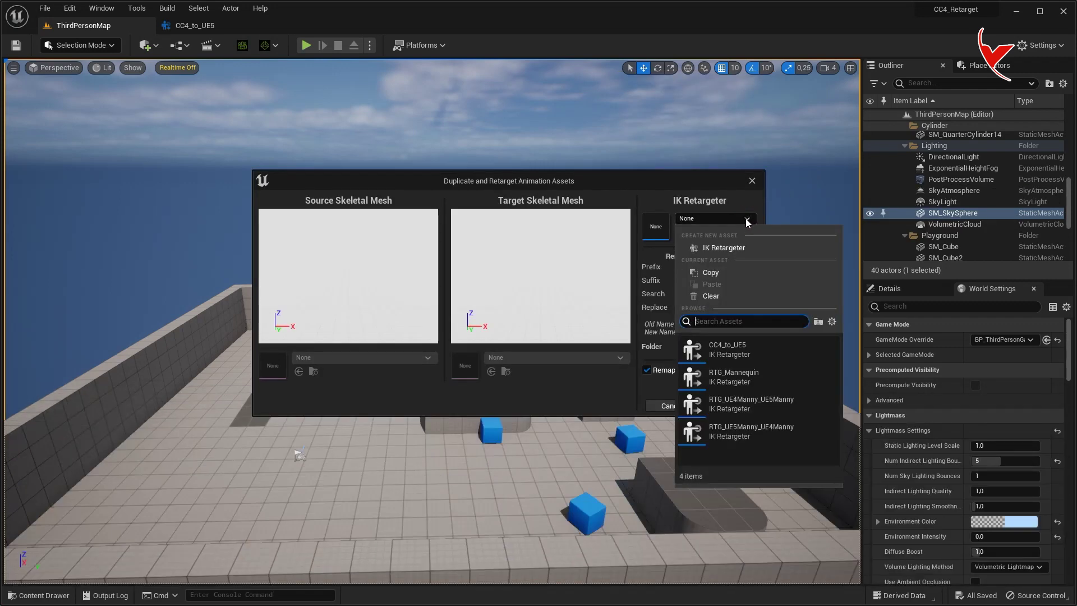
{"action": "left_click", "coordinate": [732, 349]}
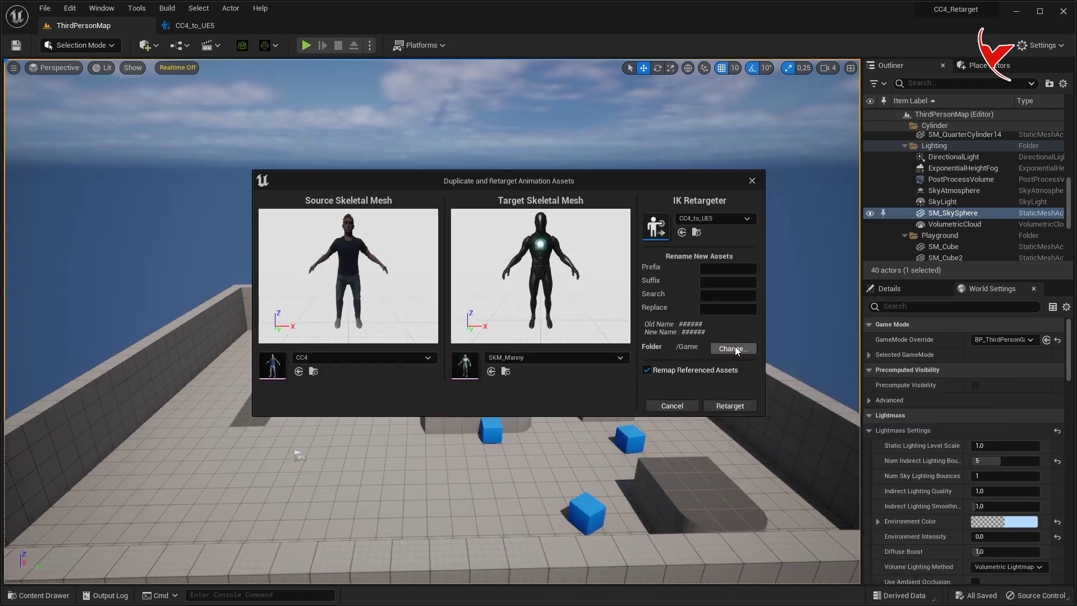
{"action": "left_click", "coordinate": [718, 405]}
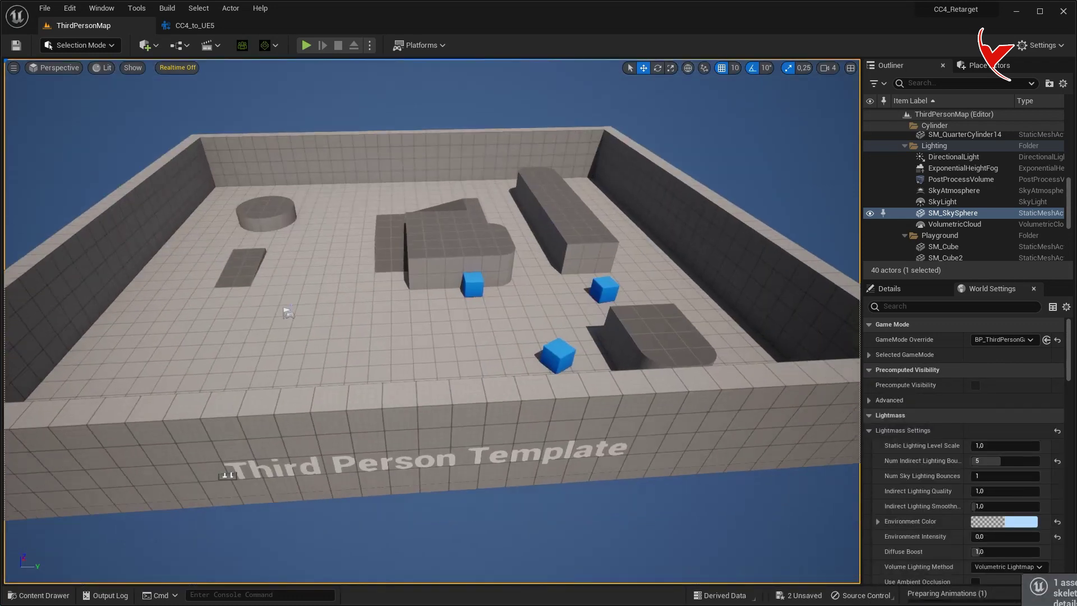
Step: Place the retargeted mannequin TempMotion animation in the level, and simulate the level briefly to check it
{"action": "left_click_drag", "start_coordinate": [556, 432], "coordinate": [230, 350]}
{"action": "key", "text": "f"}
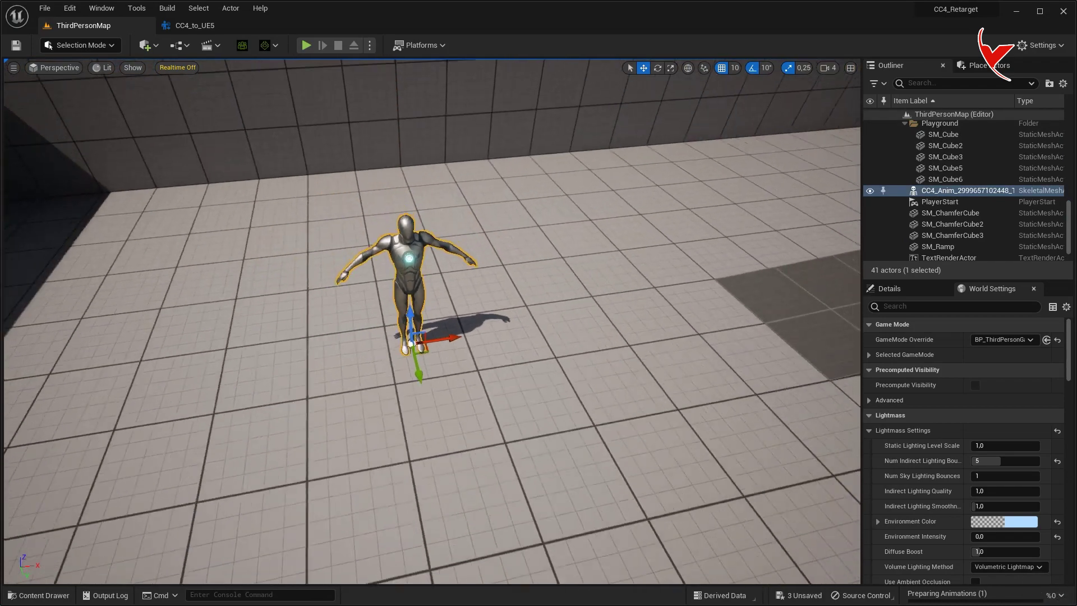
{"action": "left_click", "coordinate": [369, 46]}
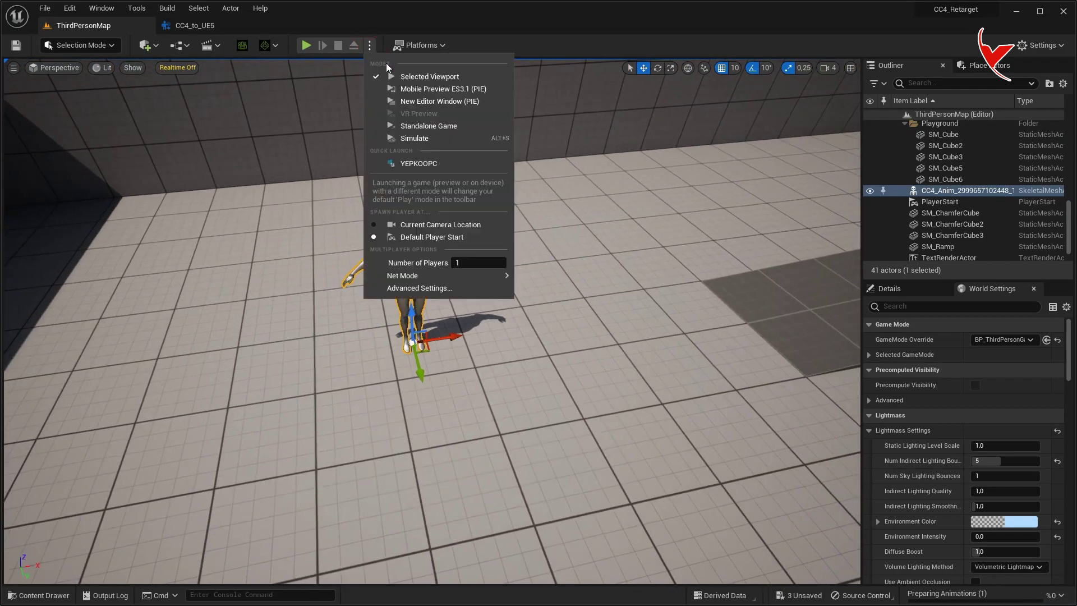
{"action": "left_click", "coordinate": [413, 143]}
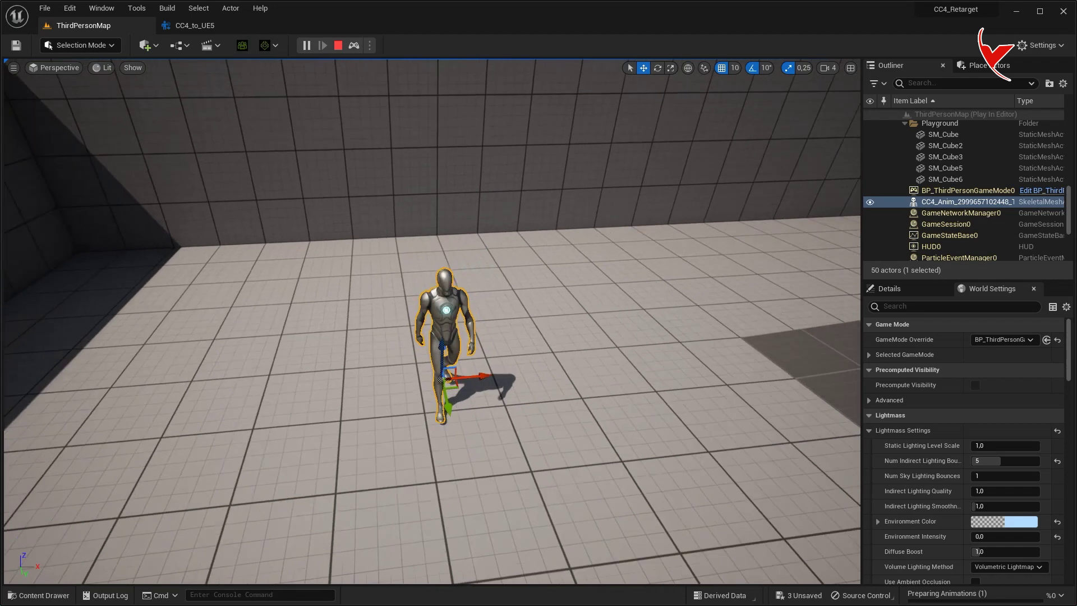
{"action": "left_click", "coordinate": [337, 45]}
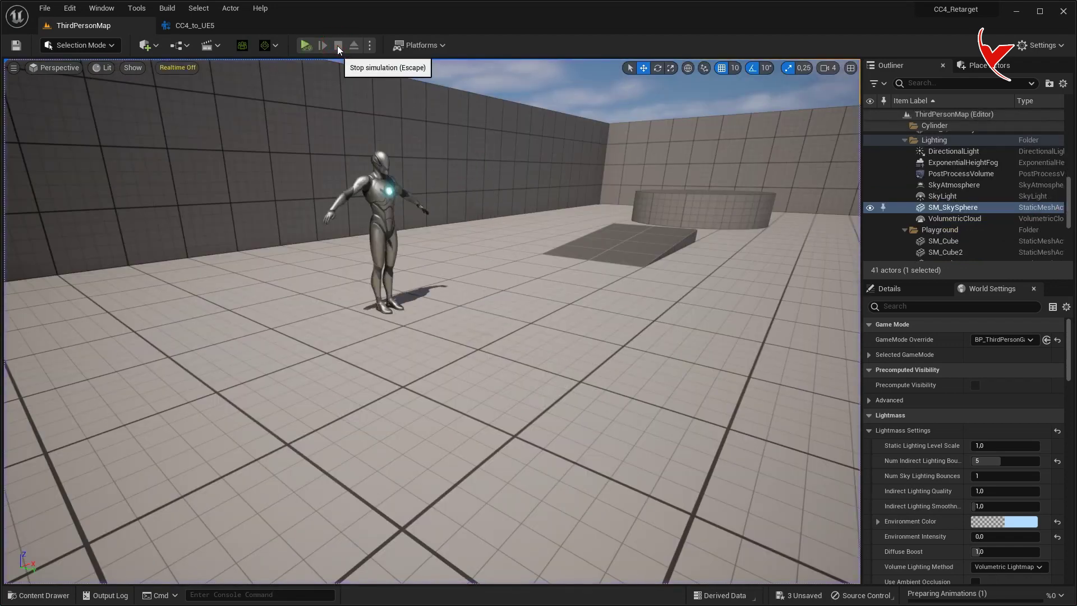
Step: Create an IK Retargeter named UE5_to_CC4 in the CC4_Character folder with IK_Mannequin_for_CC4 as its source rig
{"action": "key", "text": "ctrl+space"}
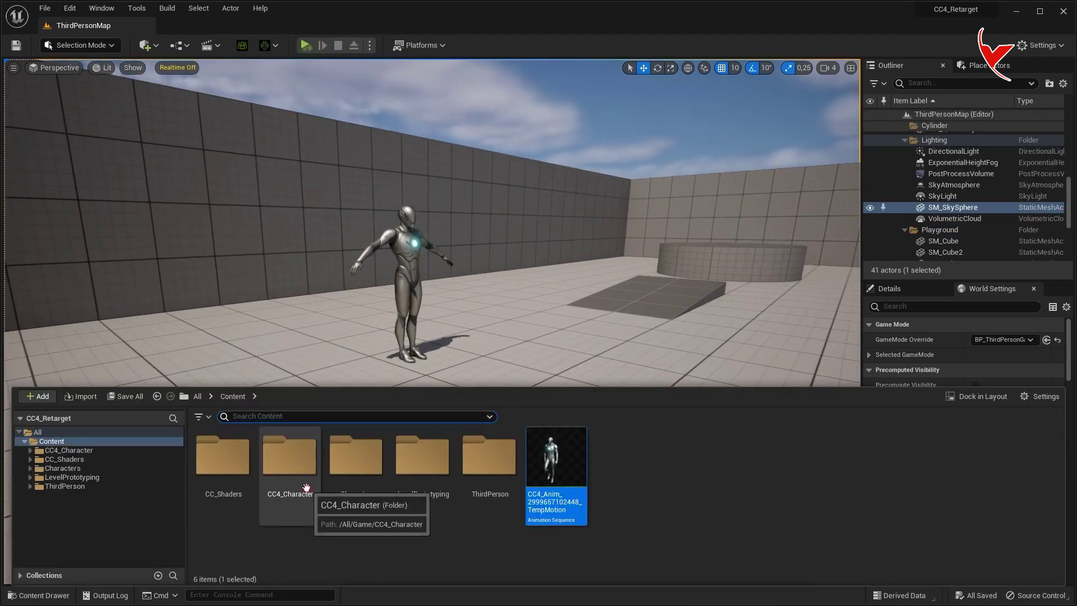
{"action": "double_click", "coordinate": [306, 487]}
{"action": "right_click", "coordinate": [543, 547]}
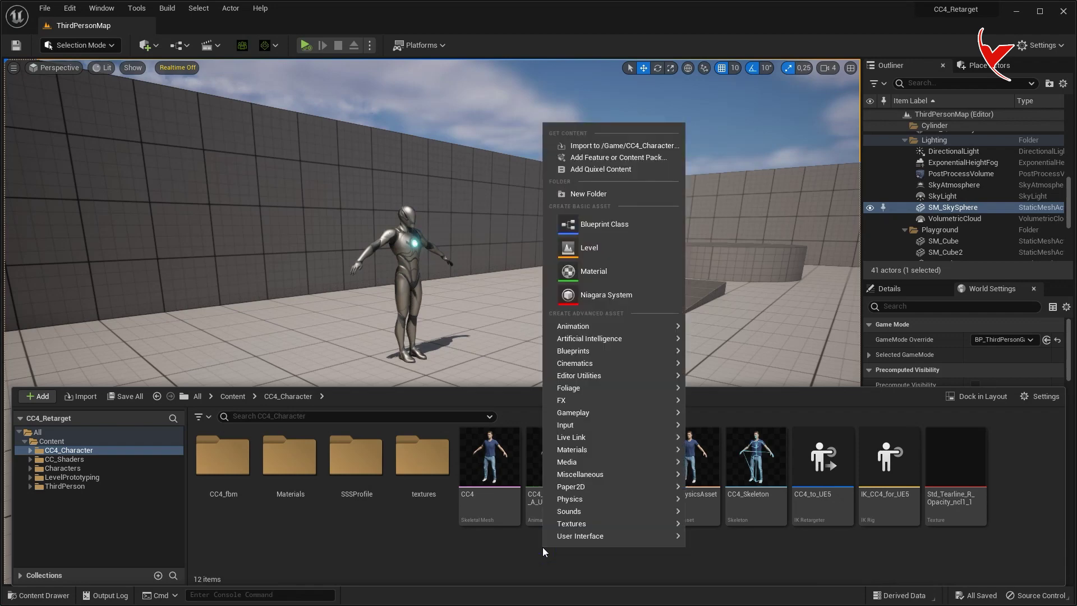
{"action": "mouse_move", "coordinate": [593, 327]}
{"action": "mouse_move", "coordinate": [731, 552]}
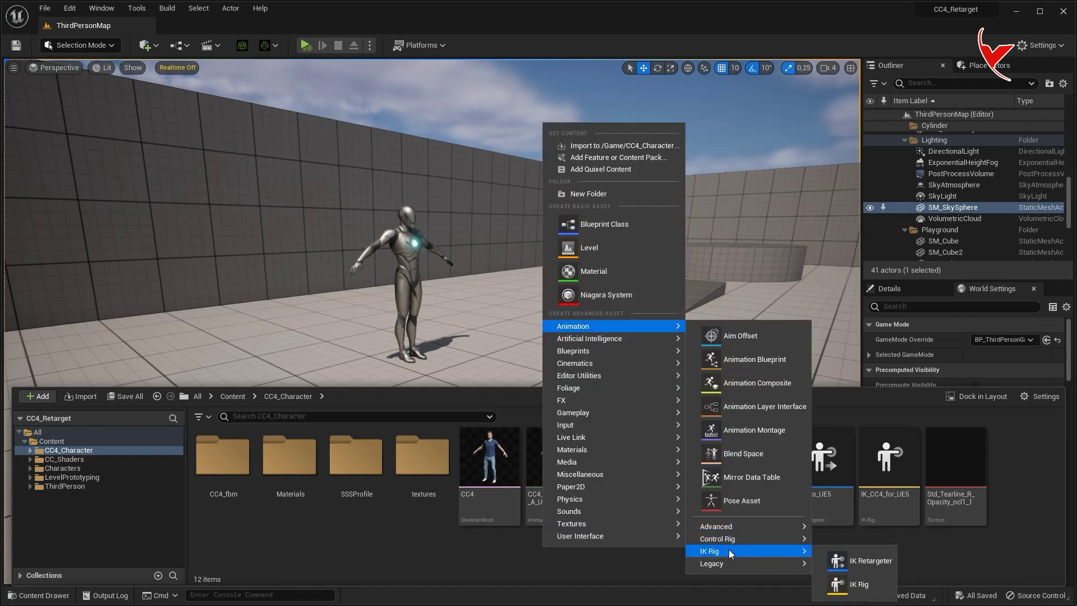
{"action": "left_click", "coordinate": [864, 560]}
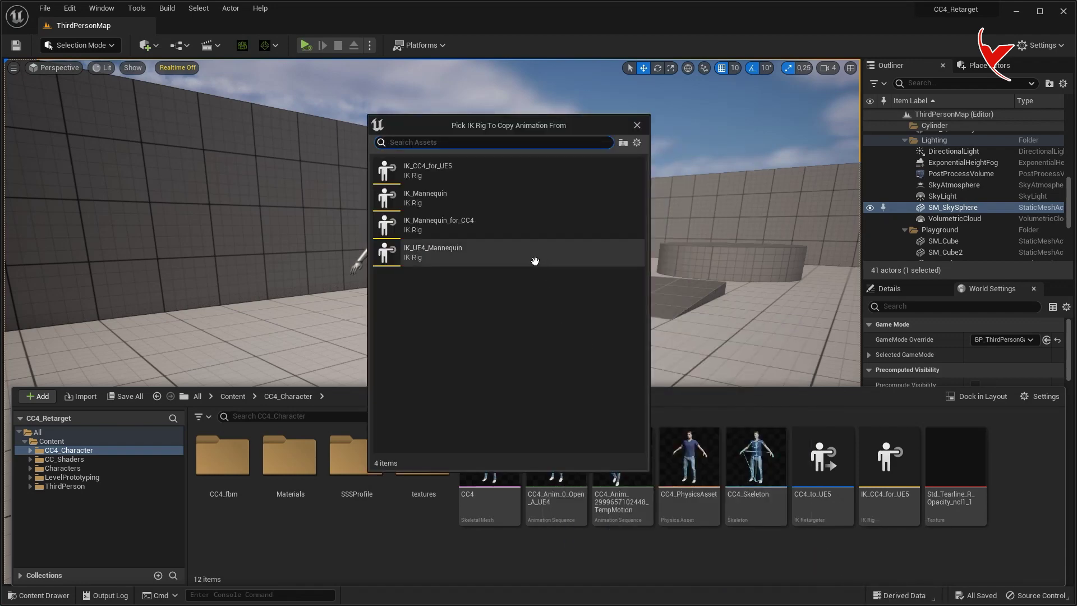
{"action": "double_click", "coordinate": [522, 224]}
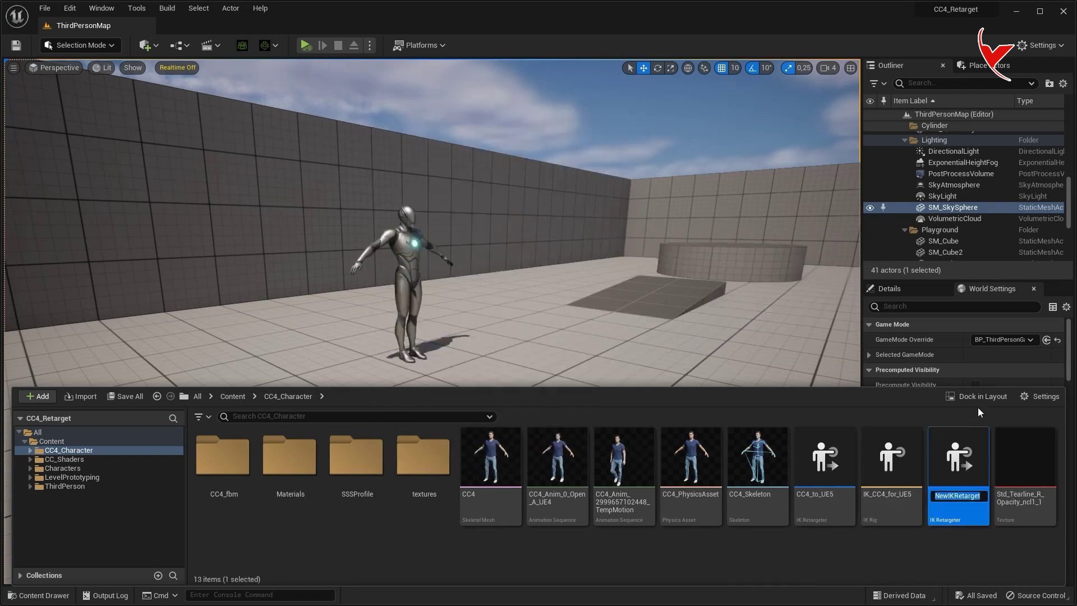
{"action": "type", "text": "UE5_to_CC4"}
{"action": "key", "text": "Return"}
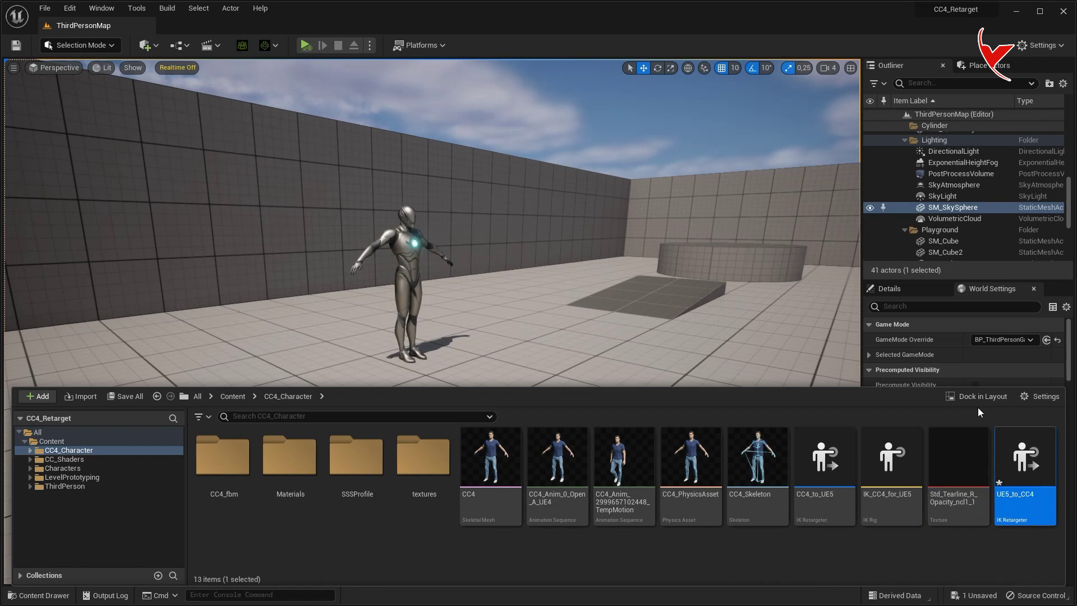
Step: Open UE5_to_CC4, set its target IK rig to IK_CC4_for_UE5 and offset the target preview mesh about 167 units along X
{"action": "double_click", "coordinate": [1015, 467]}
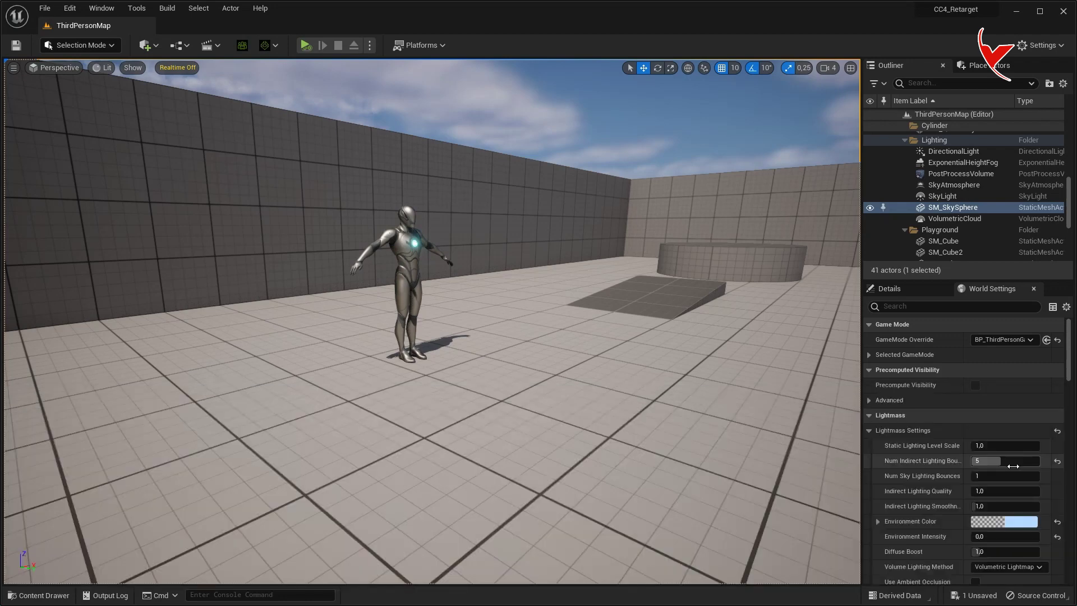
{"action": "scroll", "coordinate": [502, 312], "scroll_direction": "down", "scroll_amount": 5}
{"action": "left_click_drag", "start_coordinate": [505, 307], "coordinate": [482, 314]}
{"action": "left_click", "coordinate": [963, 197]}
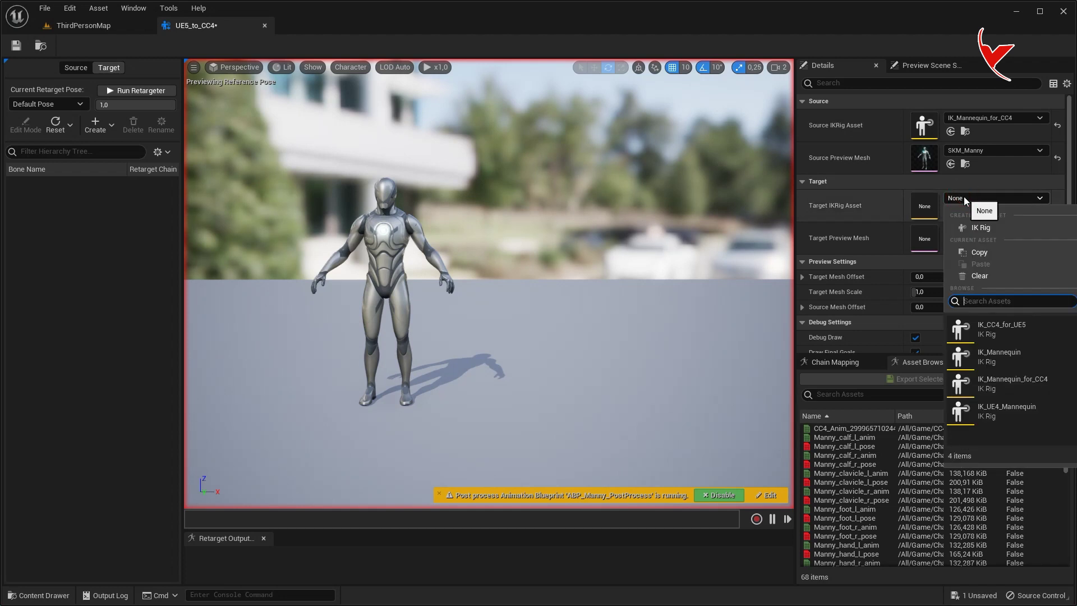
{"action": "left_click", "coordinate": [1004, 330]}
{"action": "left_click_drag", "start_coordinate": [929, 276], "coordinate": [973, 276]}
Step: Preview the MM_Idle and MF_Walk_Fwd animations on the CC4 character, and save and close the UE5_to_CC4 retargeter
{"action": "scroll", "coordinate": [877, 518], "scroll_direction": "down", "scroll_amount": 10}
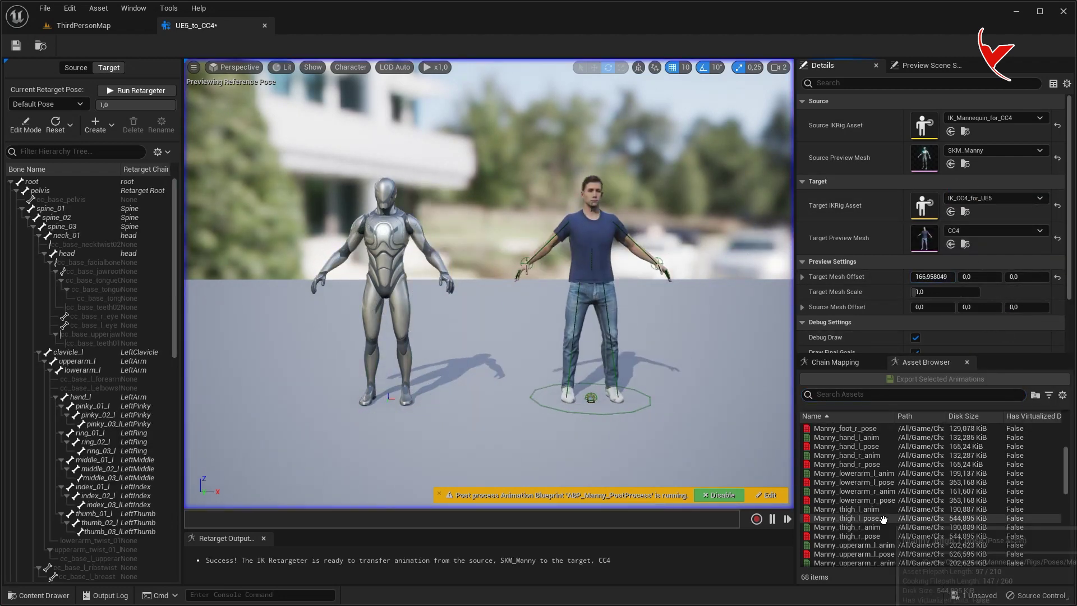
{"action": "scroll", "coordinate": [877, 518], "scroll_direction": "up", "scroll_amount": 10}
{"action": "left_click", "coordinate": [878, 473]}
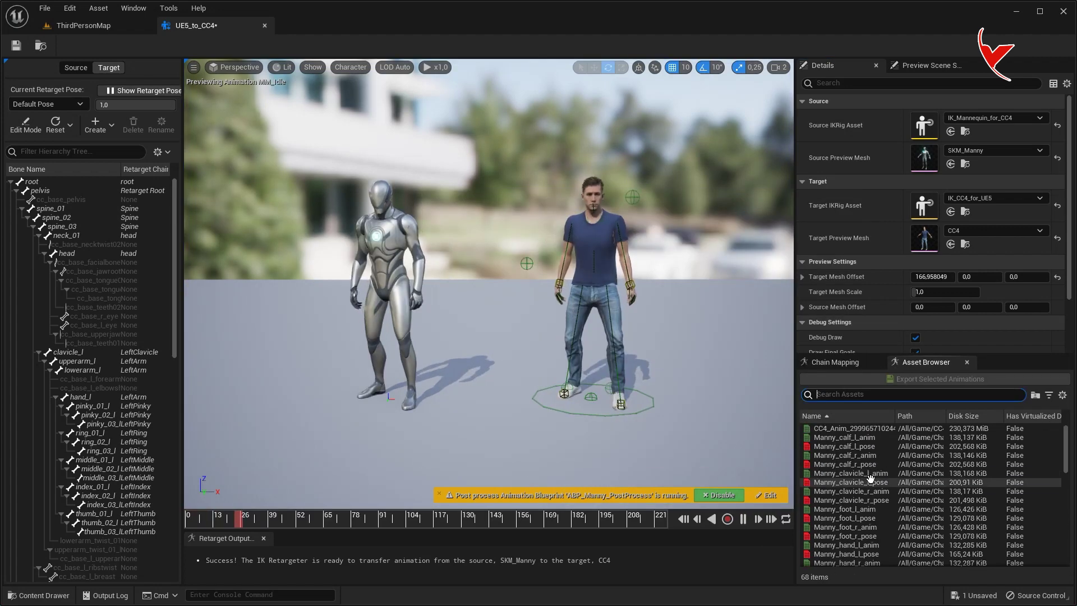
{"action": "scroll", "coordinate": [889, 492], "scroll_direction": "down", "scroll_amount": 8}
{"action": "left_click", "coordinate": [900, 491]}
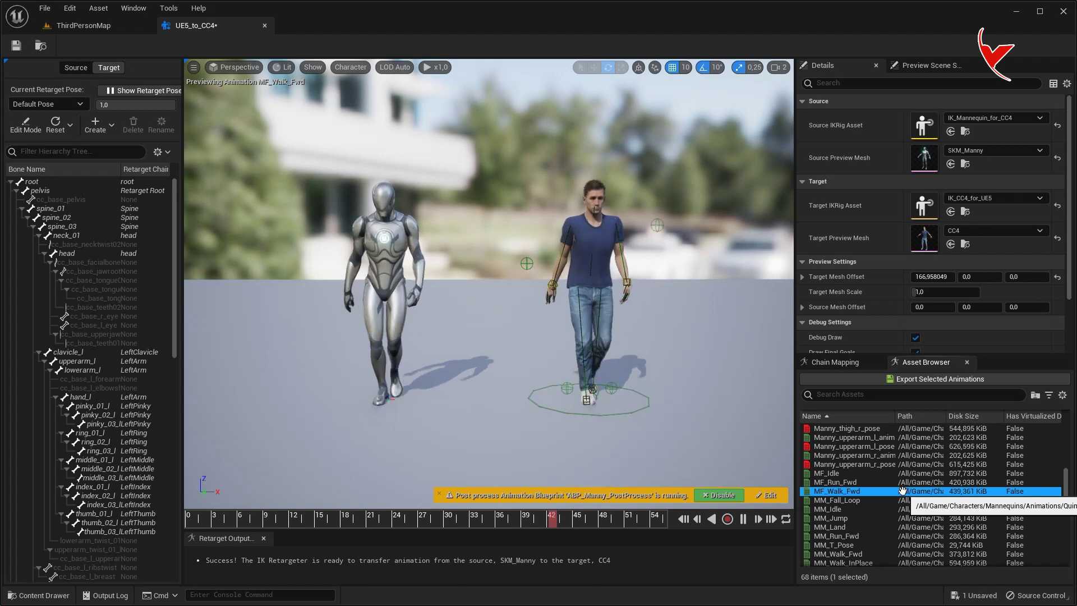
{"action": "scroll", "coordinate": [944, 504], "scroll_direction": "up", "scroll_amount": 3}
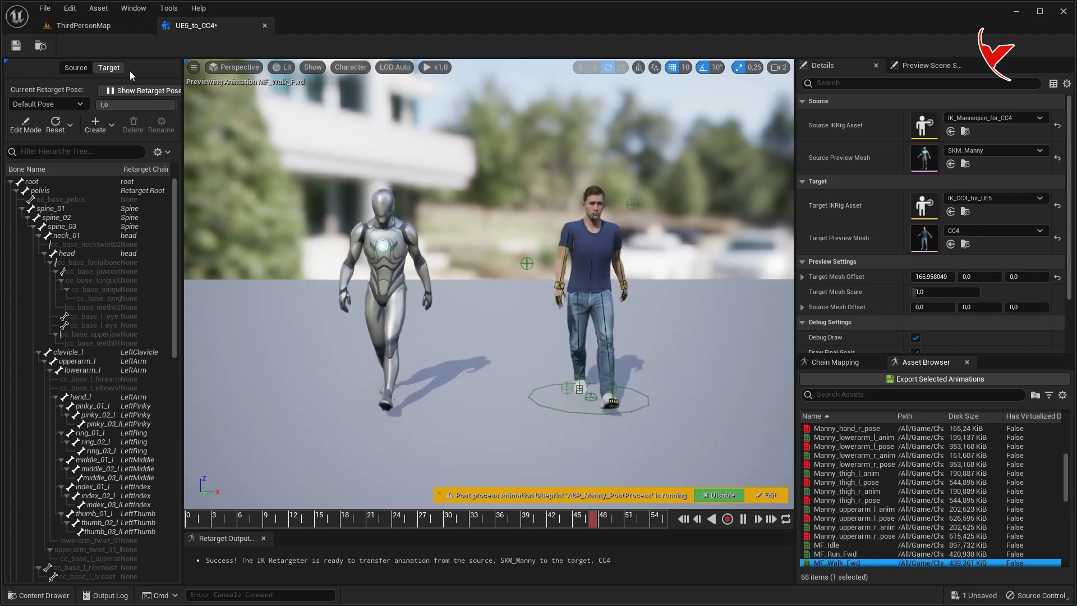
{"action": "left_click", "coordinate": [265, 26]}
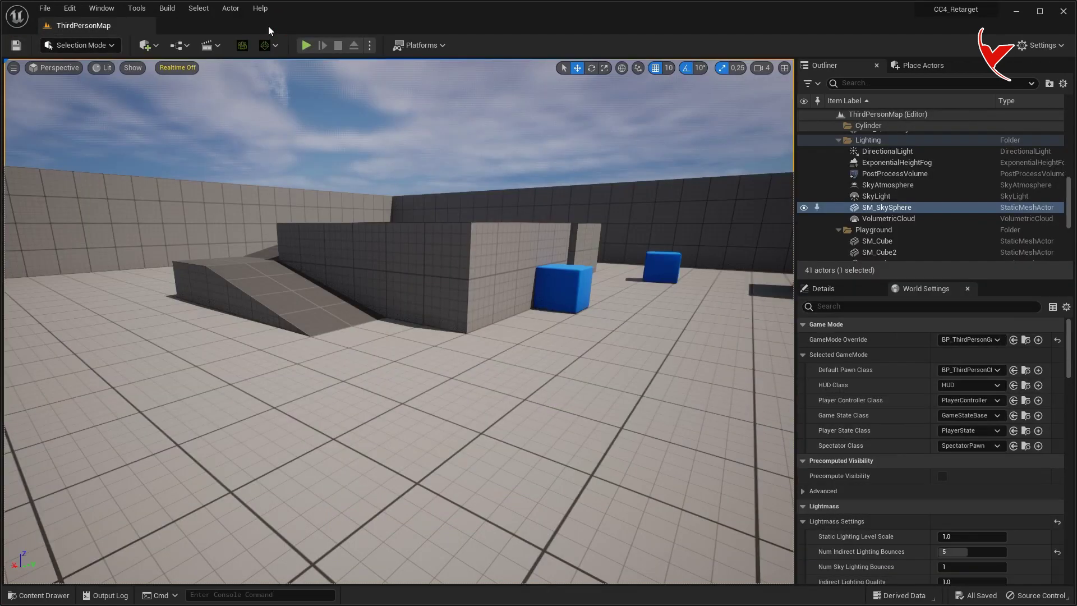
Step: Start duplicating and retargeting the ABP_Manny animation blueprint from the Characters/Mannequins/Animations folder
{"action": "key", "text": "ctrl+space"}
{"action": "left_click", "coordinate": [233, 397]}
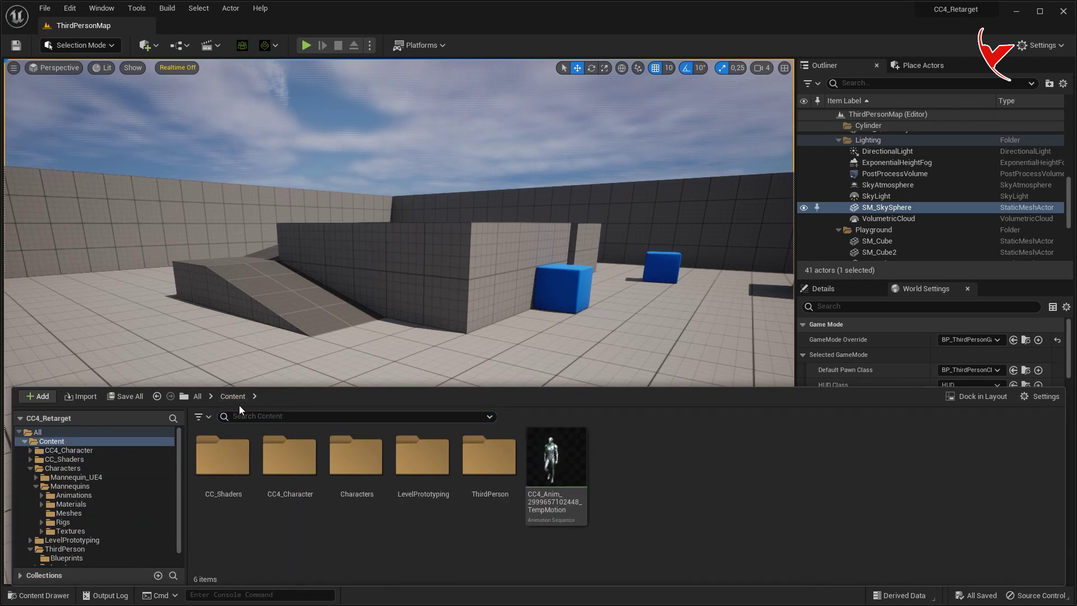
{"action": "double_click", "coordinate": [343, 457]}
{"action": "double_click", "coordinate": [292, 459]}
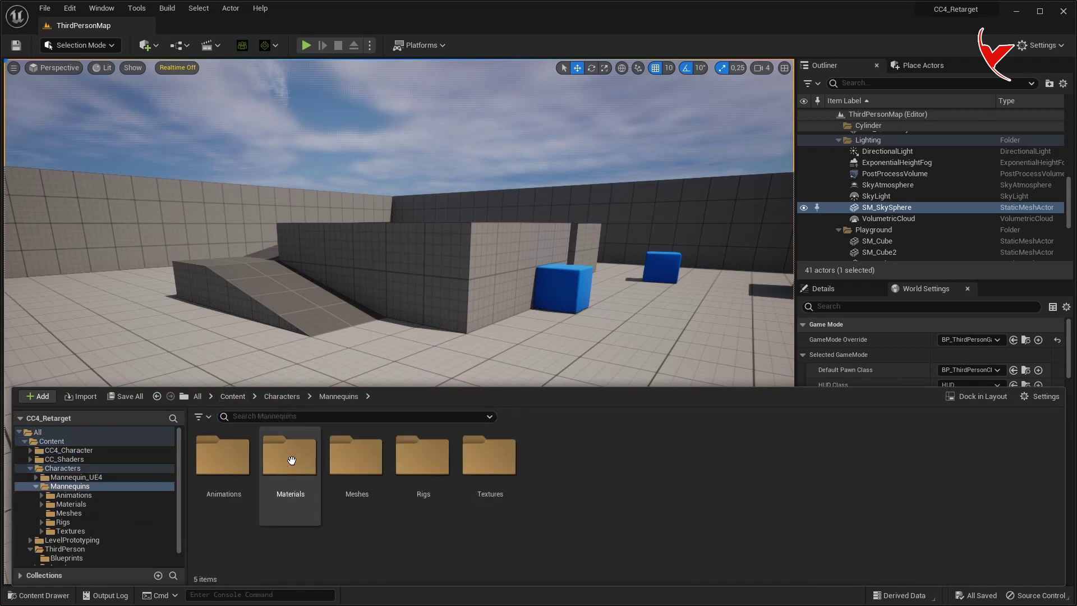
{"action": "double_click", "coordinate": [222, 454]}
{"action": "right_click", "coordinate": [371, 469]}
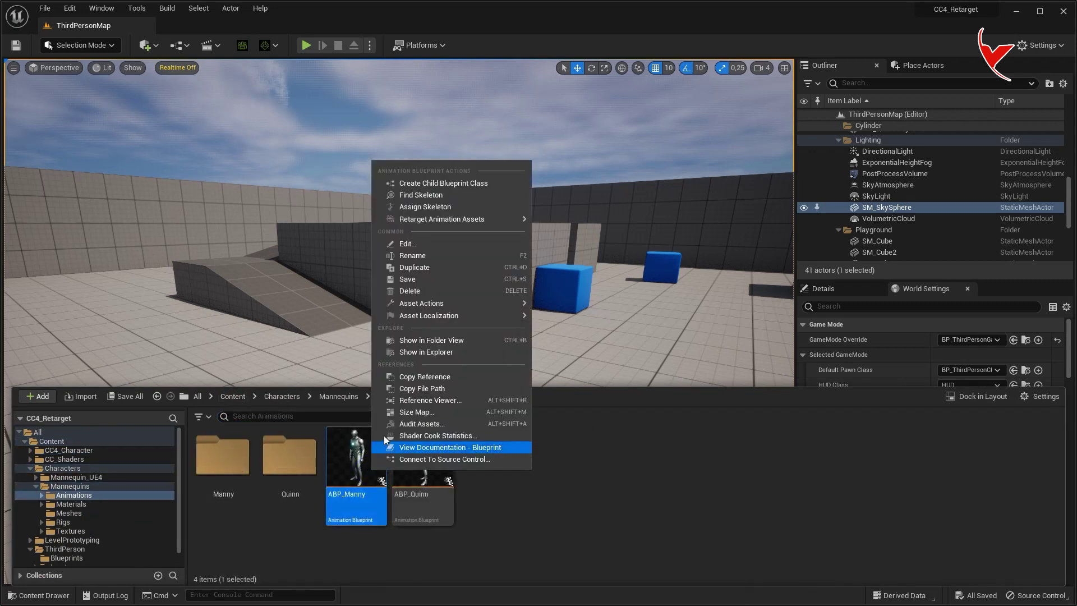
{"action": "mouse_move", "coordinate": [452, 217]}
{"action": "left_click", "coordinate": [573, 233]}
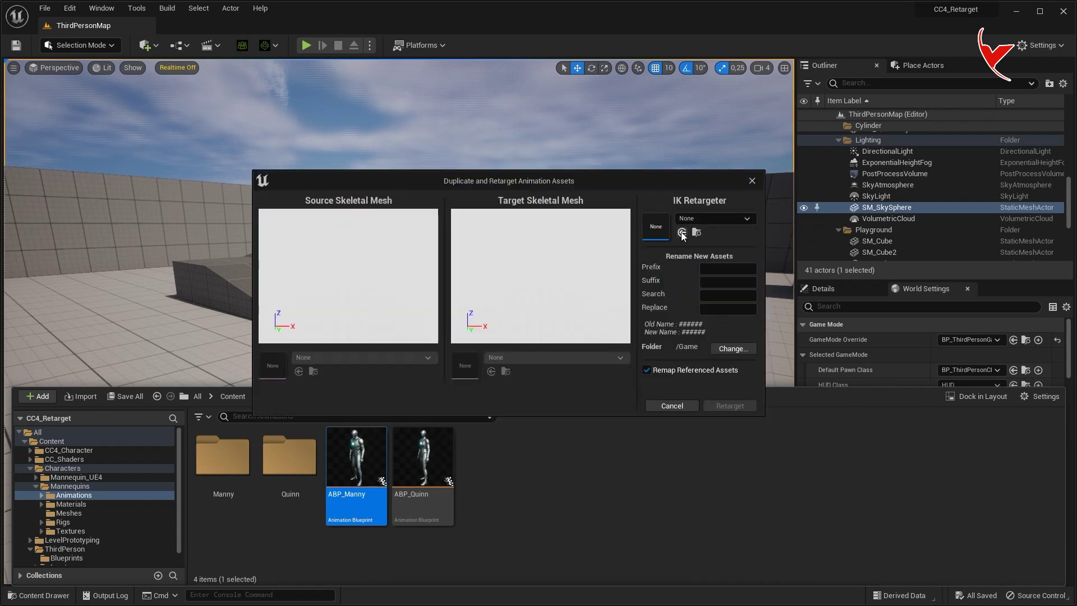
Step: Retarget ABP_Manny and its referenced animations with the UE5_to_CC4 retargeter, using the prefix CC4 for the new assets
{"action": "left_click", "coordinate": [701, 218]}
{"action": "left_click", "coordinate": [744, 452]}
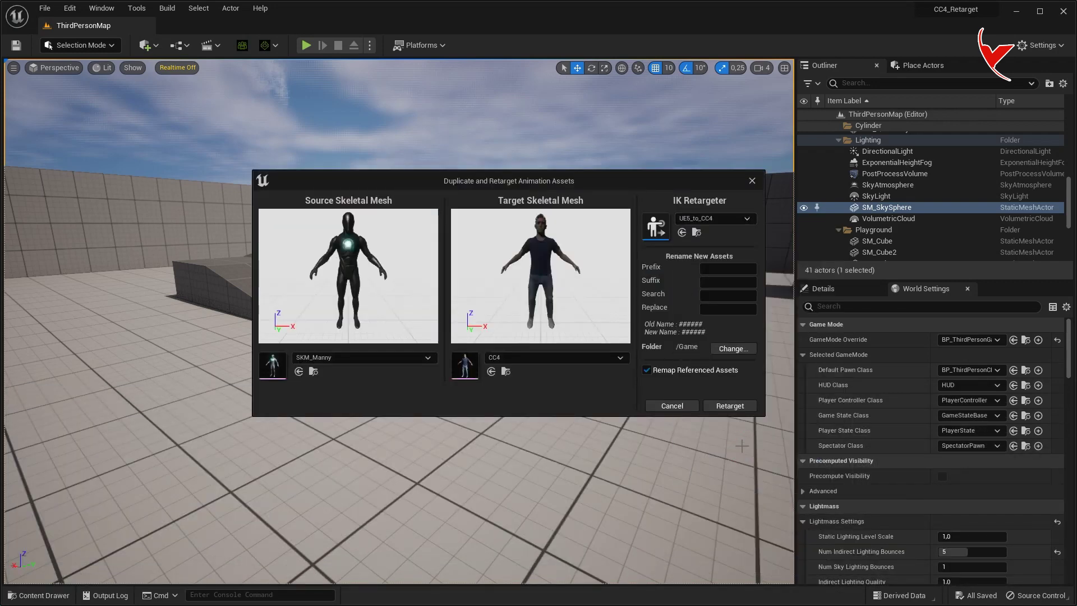
{"action": "type", "text": "CC4"}
{"action": "left_click", "coordinate": [730, 406]}
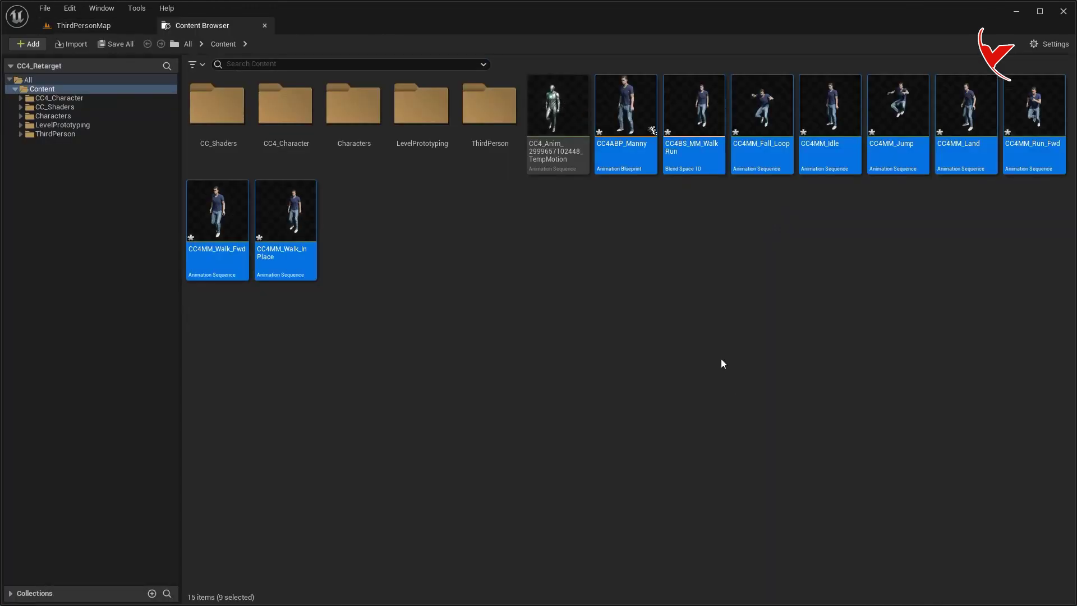
Step: Open the BP_ThirdPersonCharacter blueprint used as the level's default pawn and set its Mesh component's skeletal mesh asset to CC4
{"action": "left_click", "coordinate": [98, 29]}
{"action": "left_click", "coordinate": [814, 357]}
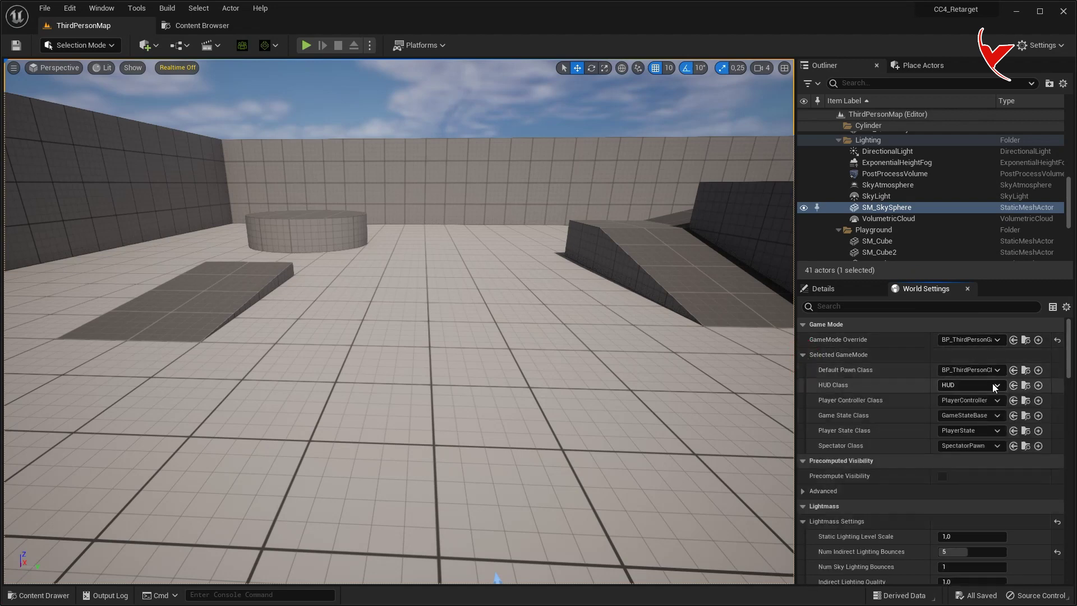
{"action": "left_click", "coordinate": [1021, 376]}
{"action": "double_click", "coordinate": [224, 118]}
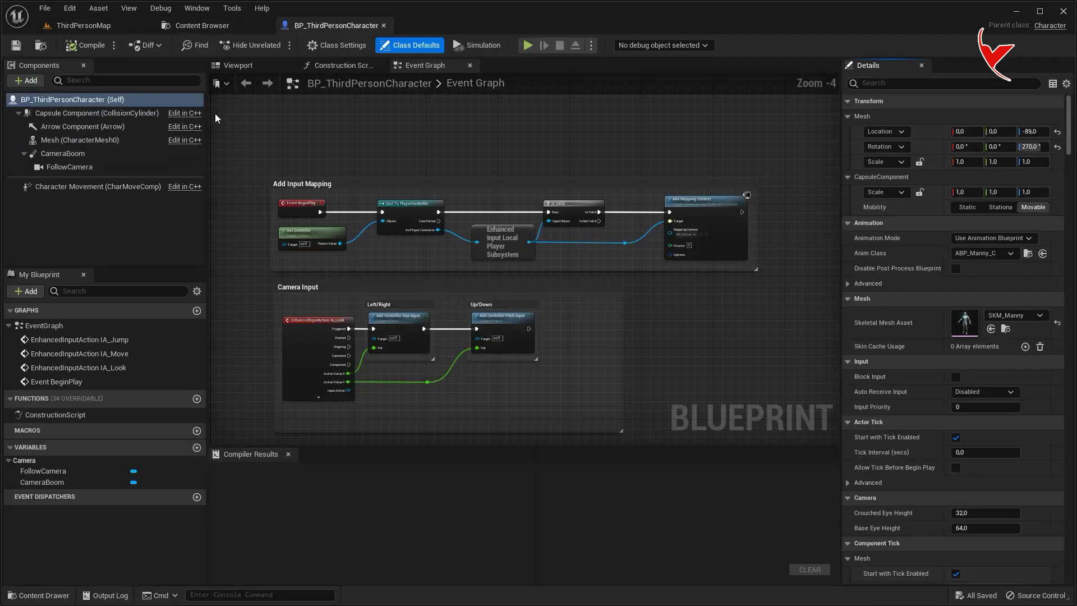
{"action": "left_click", "coordinate": [90, 140]}
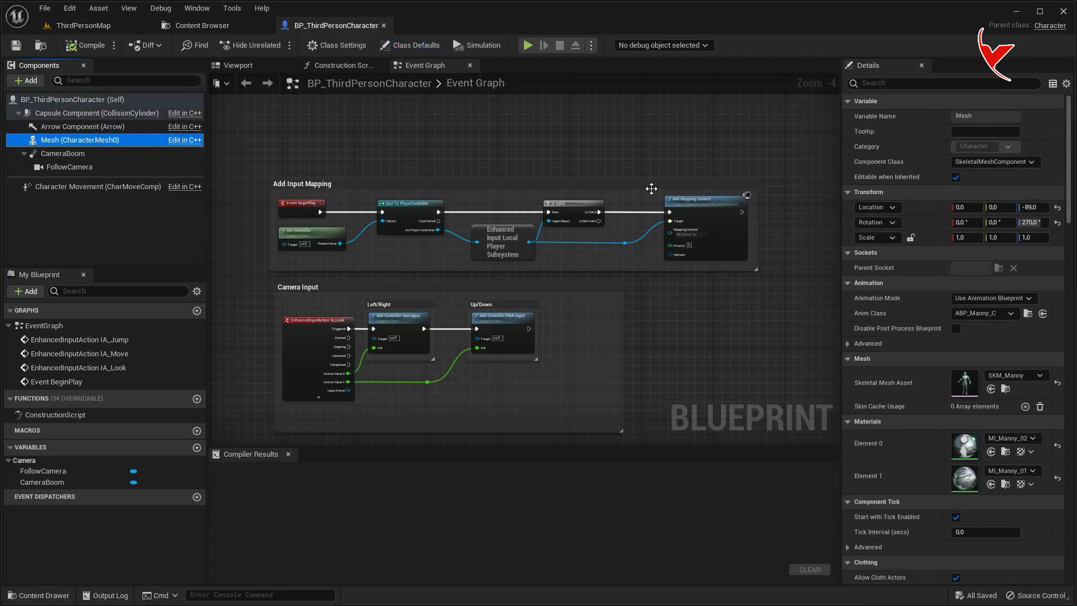
{"action": "left_click", "coordinate": [995, 376]}
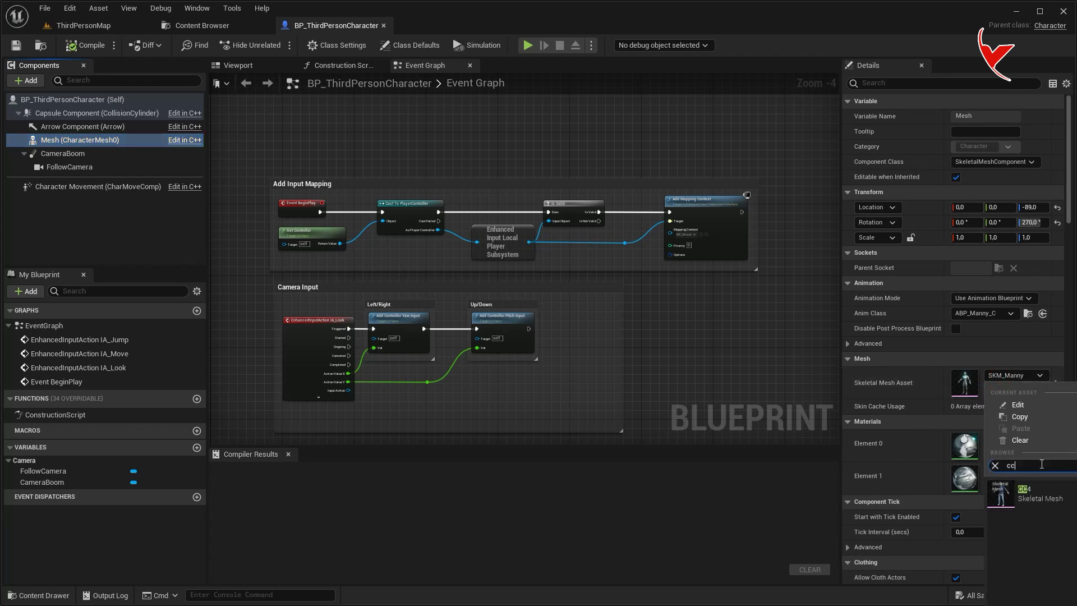
{"action": "left_click", "coordinate": [1032, 494]}
Step: Set the Mesh component's Anim Class to CC4ABP_Manny from the Content folder, and compile and save the character blueprint
{"action": "key", "text": "ctrl+space"}
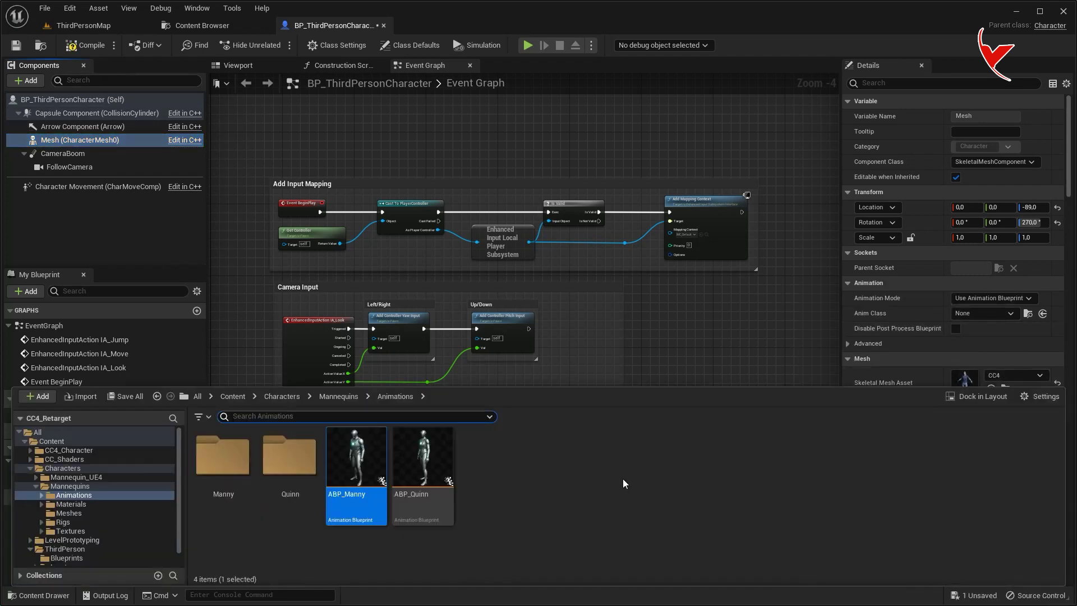
{"action": "left_click", "coordinate": [232, 397]}
{"action": "left_click", "coordinate": [672, 497]}
{"action": "left_click", "coordinate": [1042, 314]}
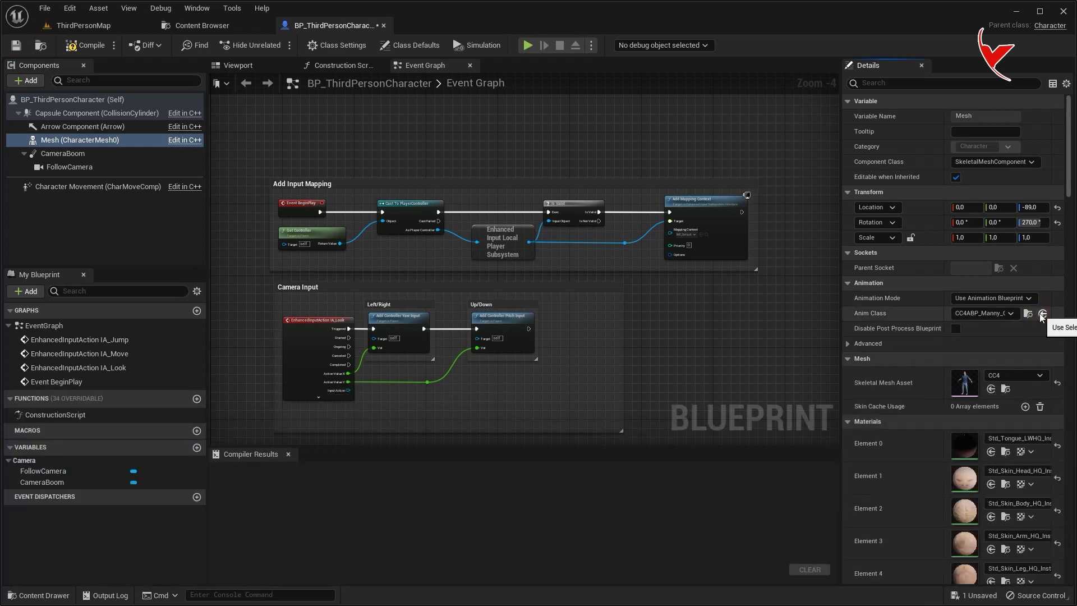
{"action": "left_click", "coordinate": [78, 45]}
Step: Play ThirdPersonMap, run forward briefly to check the CC4 character's movement, and stop playing
{"action": "left_click", "coordinate": [72, 25]}
{"action": "key", "text": "alt+p"}
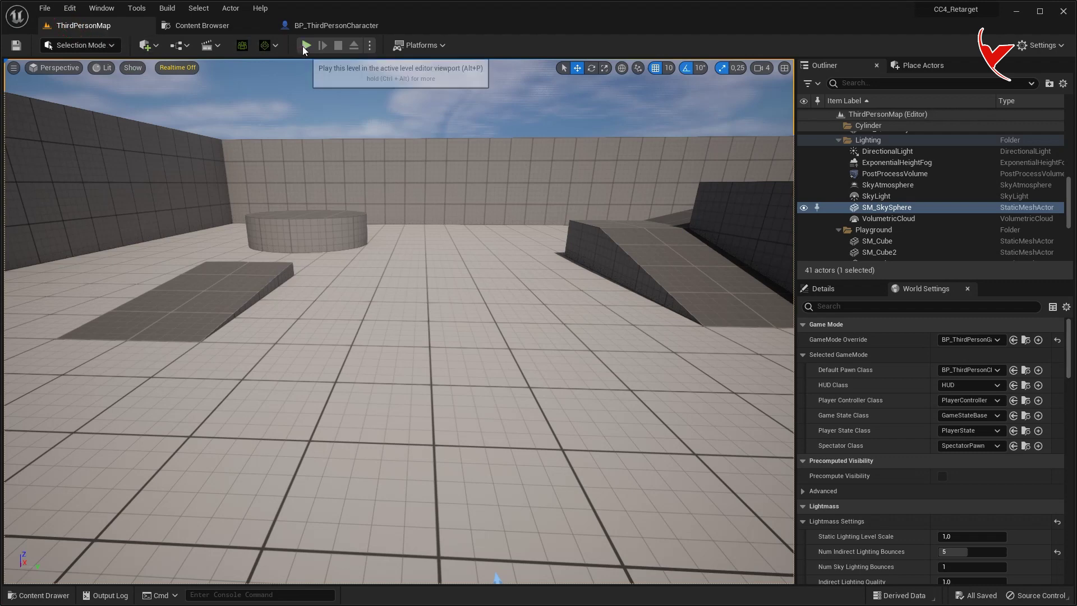
{"action": "key", "text": "w"}
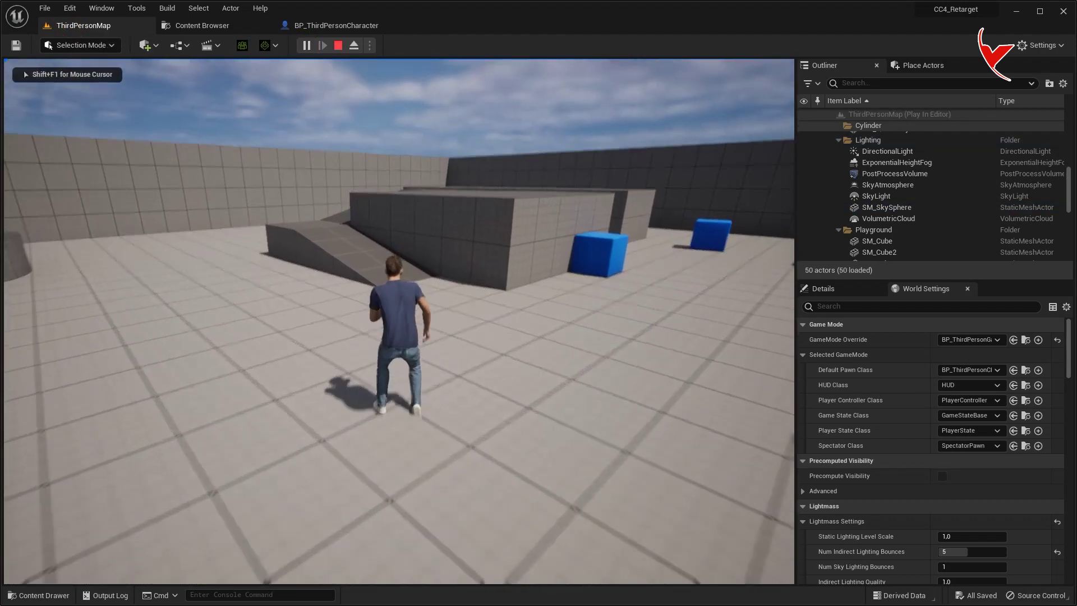
{"action": "key", "text": "Escape"}
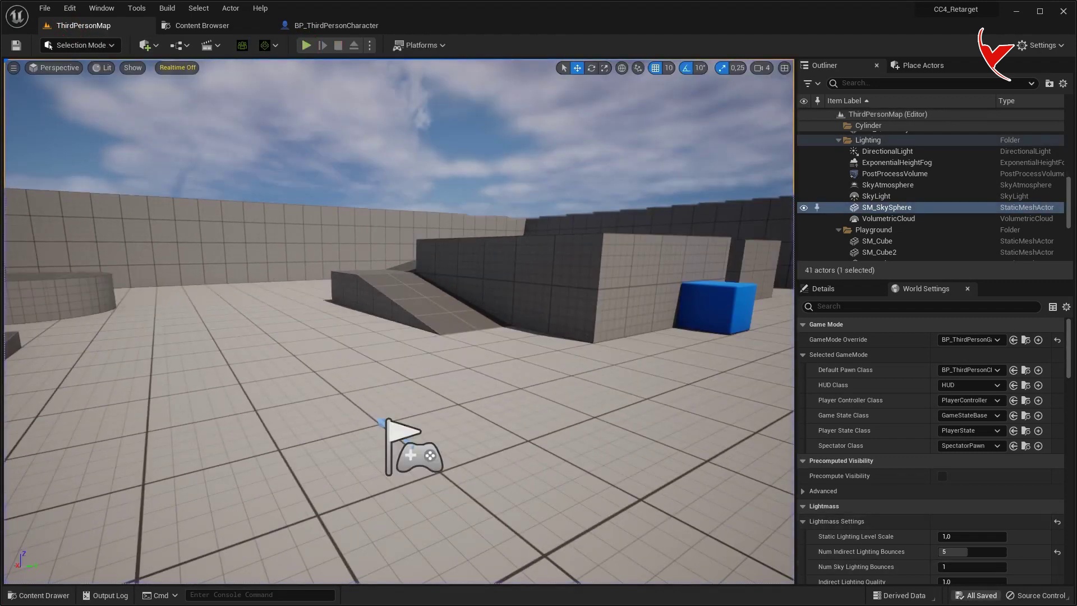
Step: Open CC4ABP_Manny and connect the DefaultSlot node directly to the Output Pose in its AnimGraph, bypassing the Control Rig
{"action": "scroll", "coordinate": [464, 354], "scroll_direction": "up", "scroll_amount": 5}
{"action": "key", "text": "ctrl+space"}
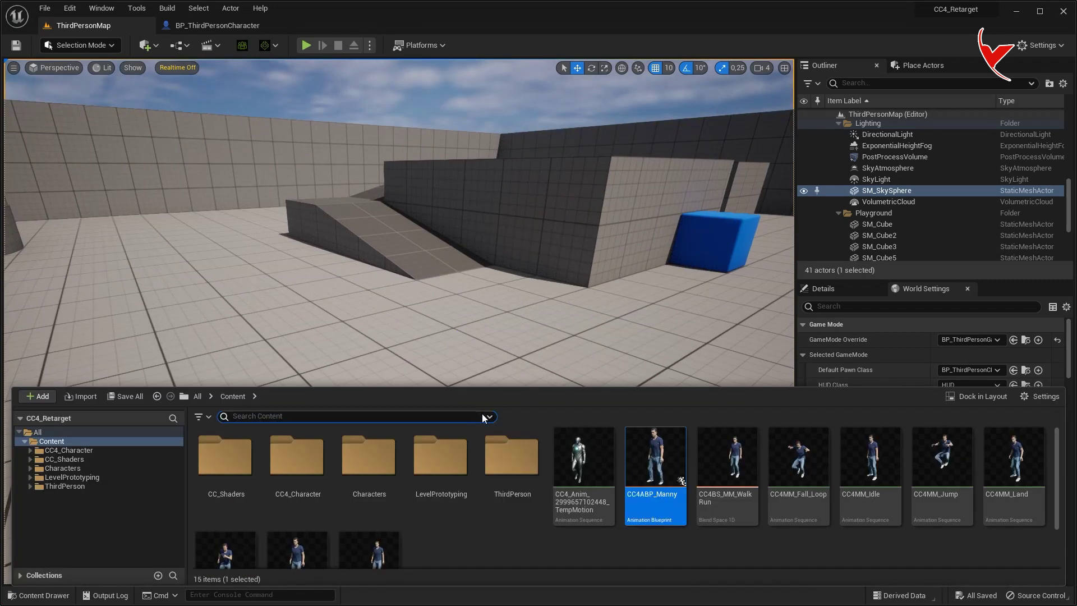
{"action": "left_click", "coordinate": [653, 459]}
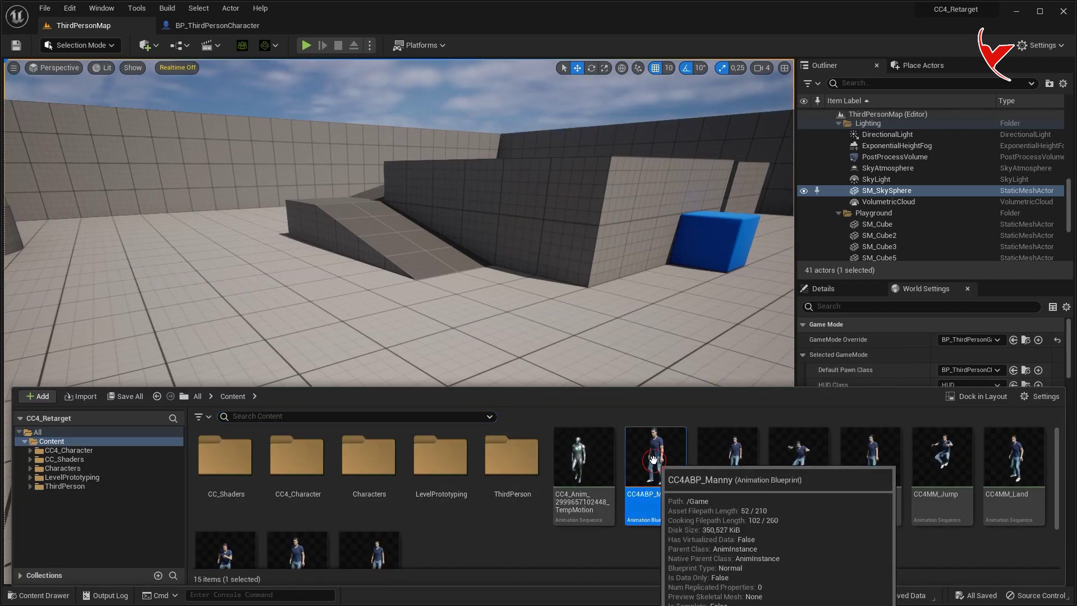
{"action": "double_click", "coordinate": [653, 460]}
{"action": "right_click_drag", "start_coordinate": [471, 297], "coordinate": [547, 291]}
{"action": "left_click_drag", "start_coordinate": [503, 274], "coordinate": [705, 275]}
{"action": "left_click_drag", "start_coordinate": [772, 272], "coordinate": [772, 272]}
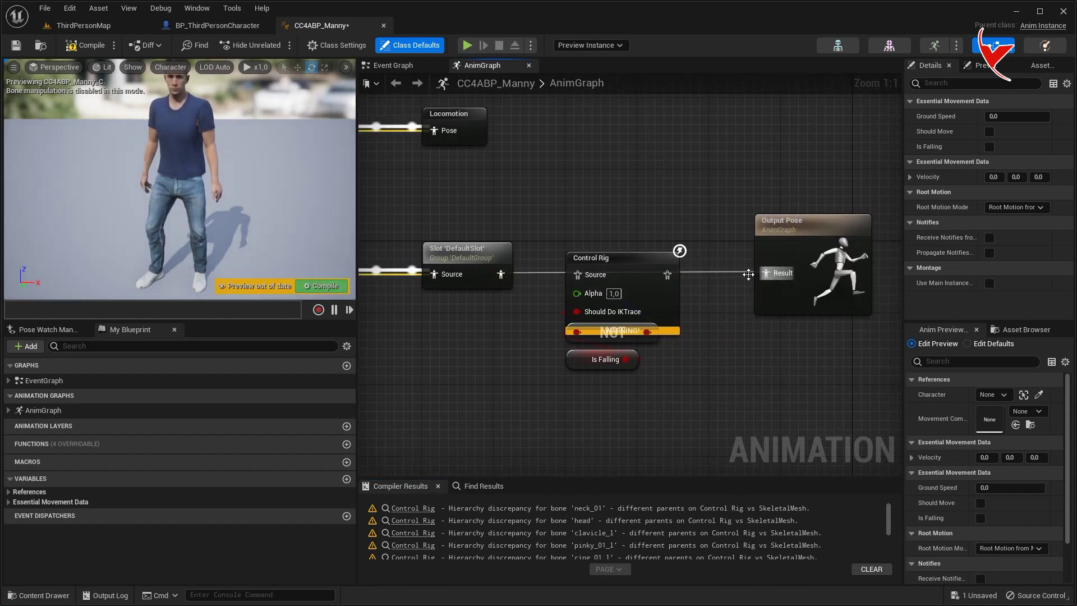
Step: Move the Control Rig, NOT and Is Falling nodes below the pose connection, and compile and save the animation blueprint
{"action": "left_click_drag", "start_coordinate": [682, 366], "coordinate": [682, 366]}
{"action": "left_click_drag", "start_coordinate": [644, 314], "coordinate": [645, 412]}
{"action": "right_click_drag", "start_coordinate": [647, 287], "coordinate": [704, 261]}
{"action": "left_click", "coordinate": [84, 45]}
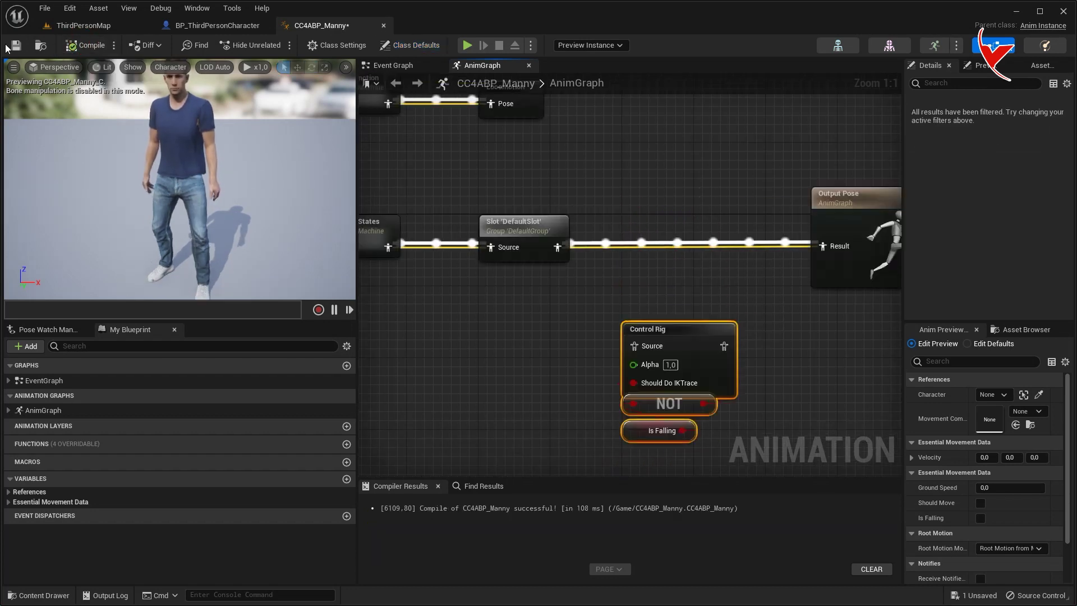
Step: Play ThirdPersonMap again and test the CC4 character by running up the ramp, across the playground and jumping
{"action": "left_click", "coordinate": [89, 28]}
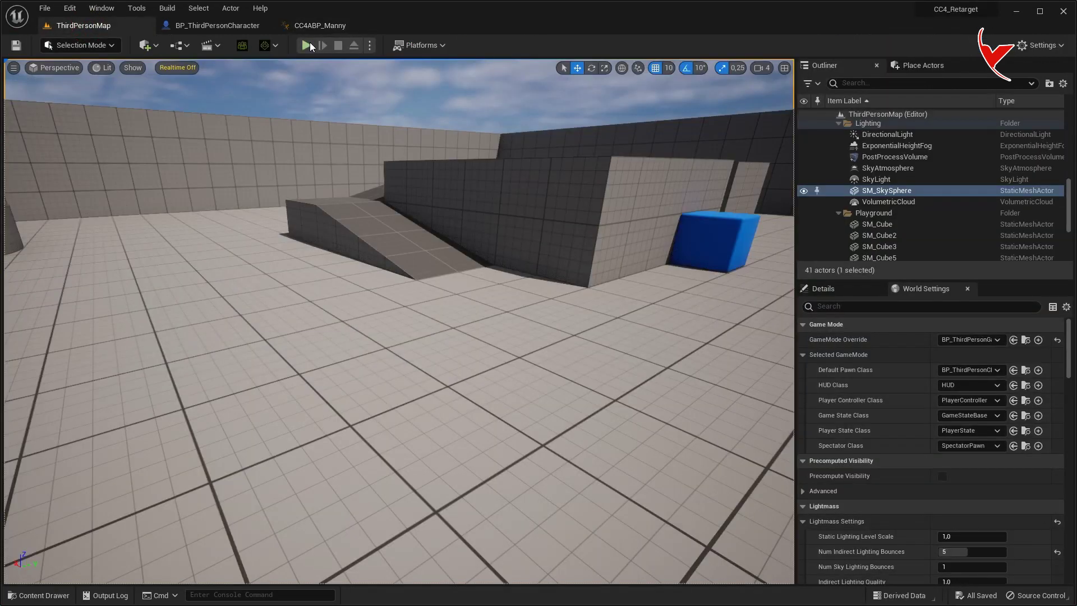
{"action": "left_click", "coordinate": [306, 45]}
{"action": "key", "text": "w"}
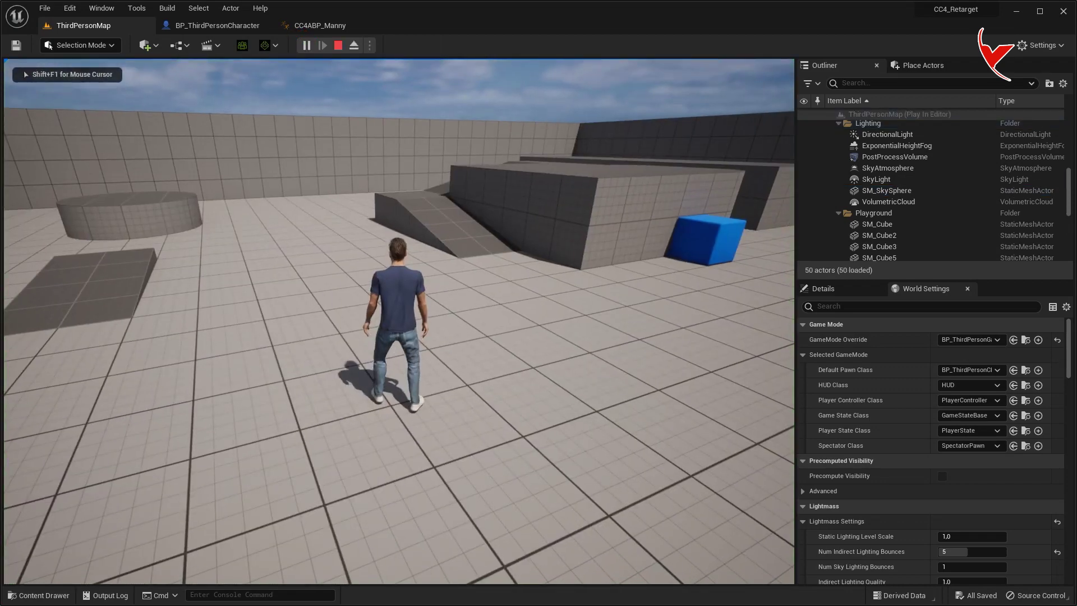
{"action": "key", "text": "w"}
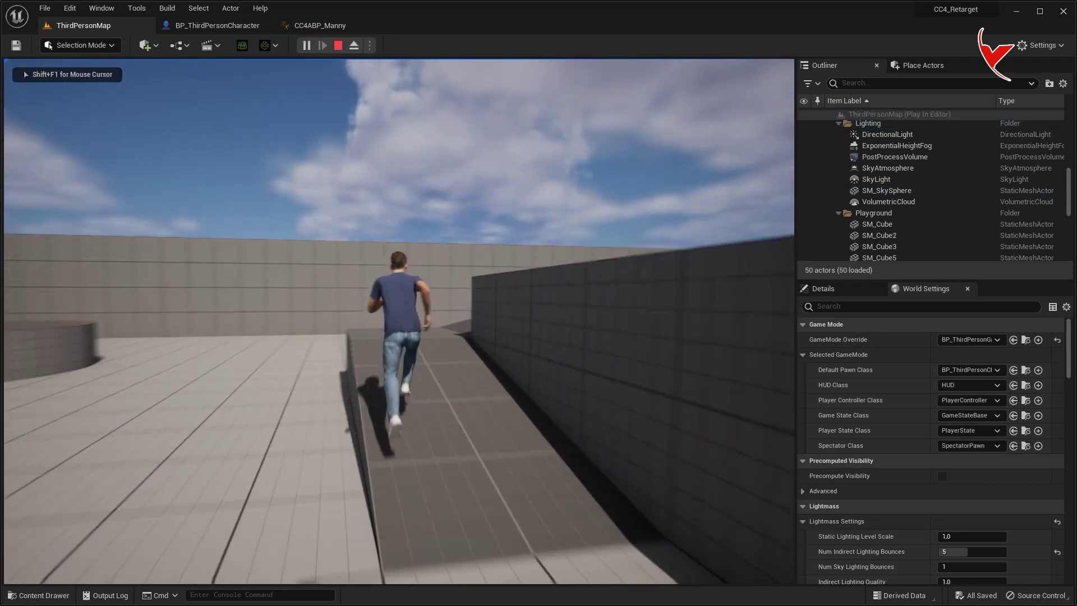
{"action": "key", "text": "w"}
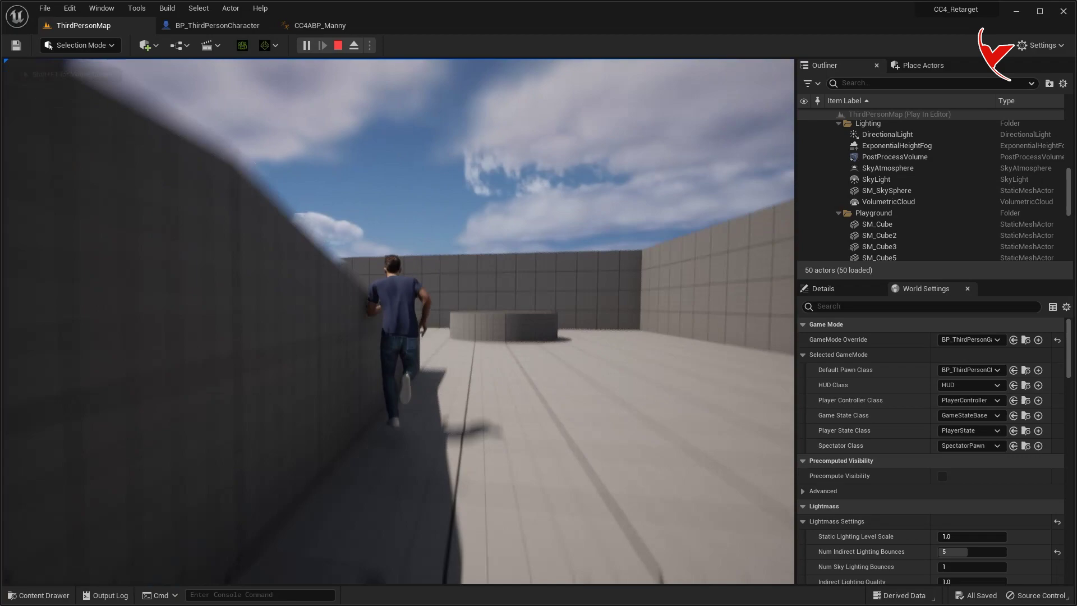
{"action": "key", "text": "space"}
{"action": "key", "text": "w"}
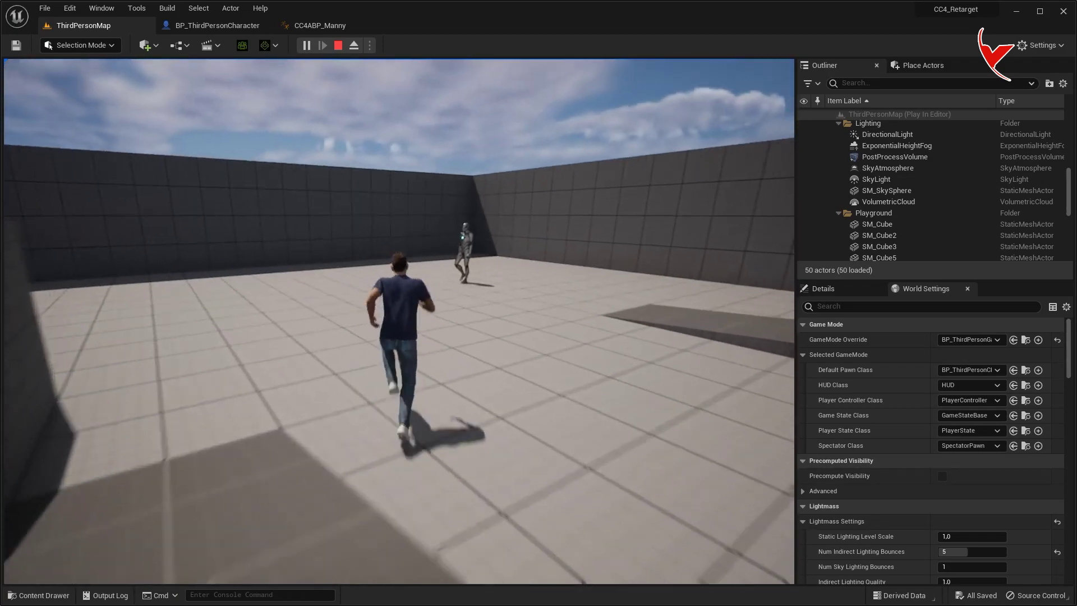